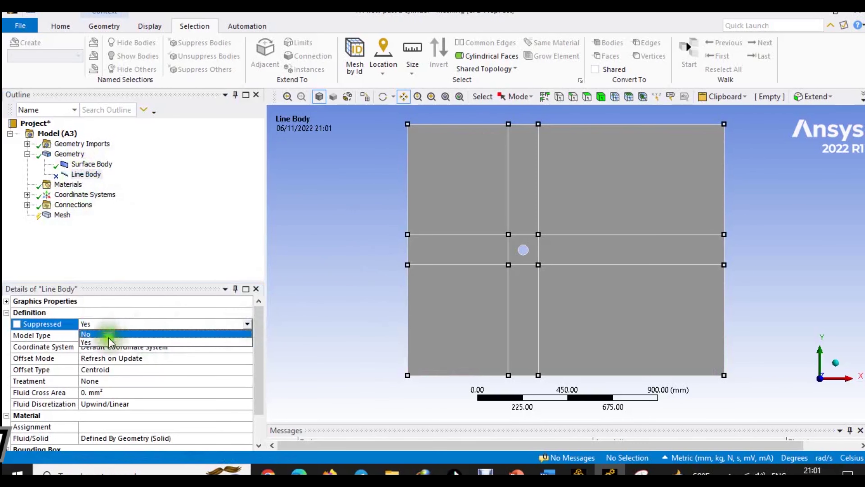
- Unsuppress the line body and set its model type to Beam
left_click(108, 338)
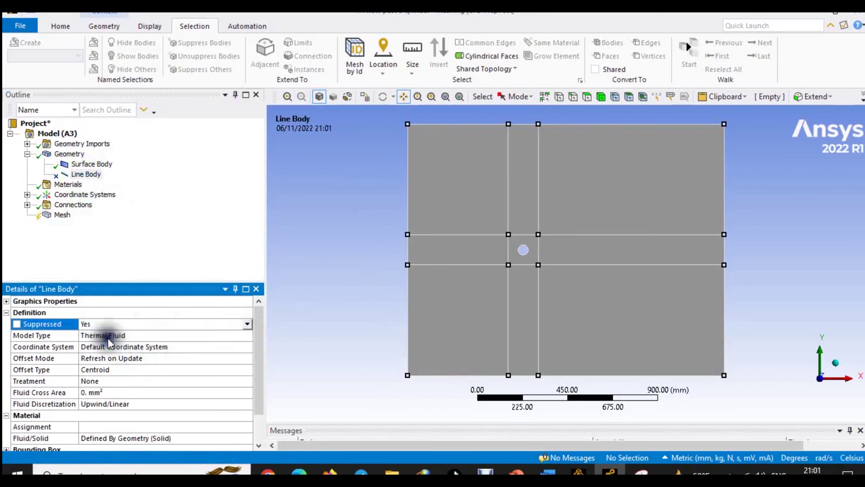
left_click(247, 324)
left_click(147, 332)
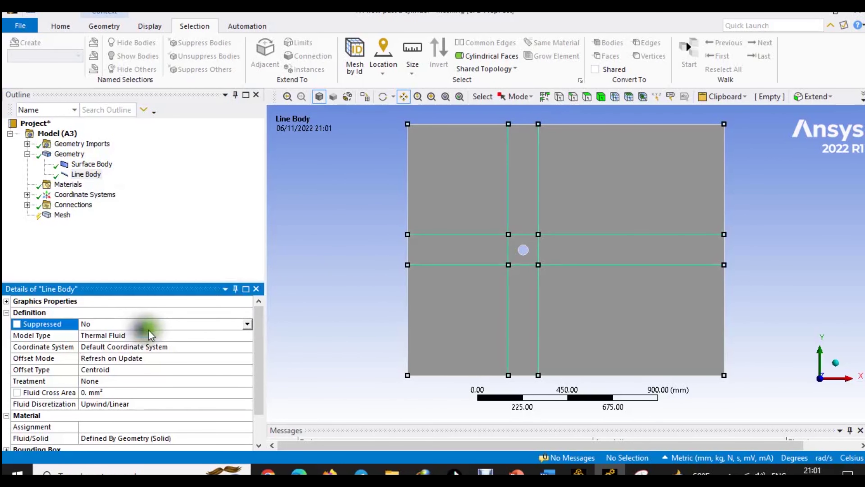
left_click(157, 334)
left_click(247, 336)
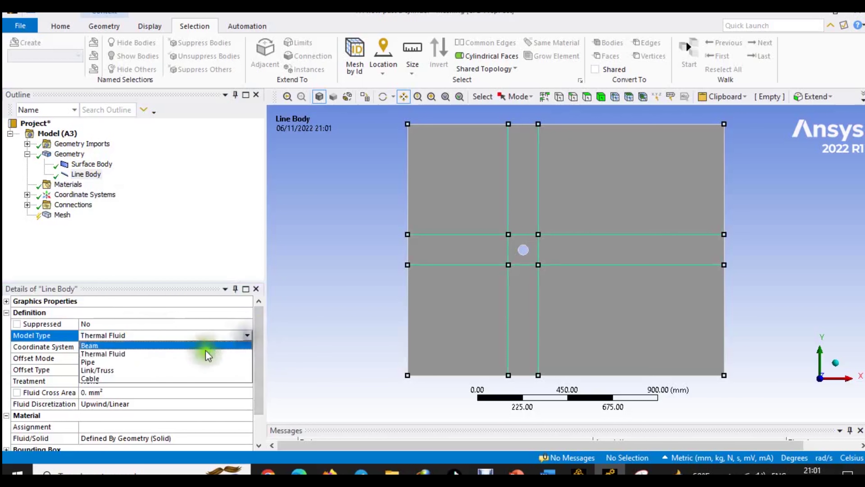
left_click(165, 345)
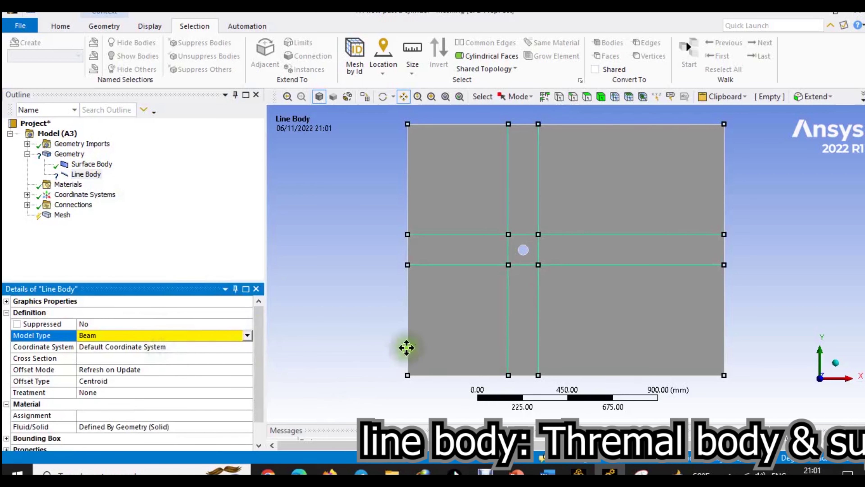
- Return the line body's model type to Thermal Fluid and suppress the body again
left_click(51, 240)
left_click(87, 174)
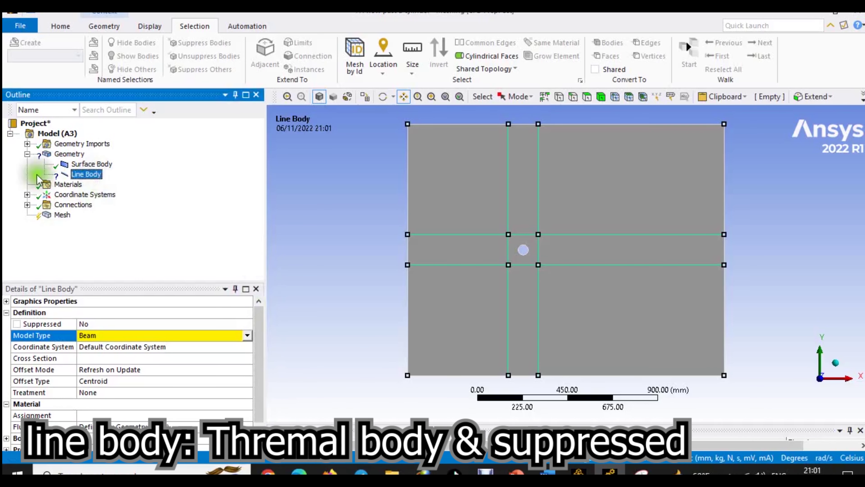
left_click(248, 336)
left_click(199, 347)
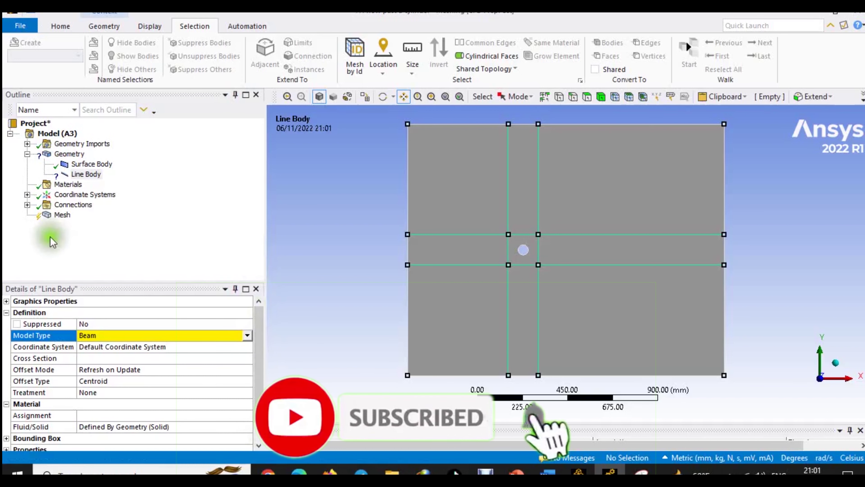
left_click(86, 175)
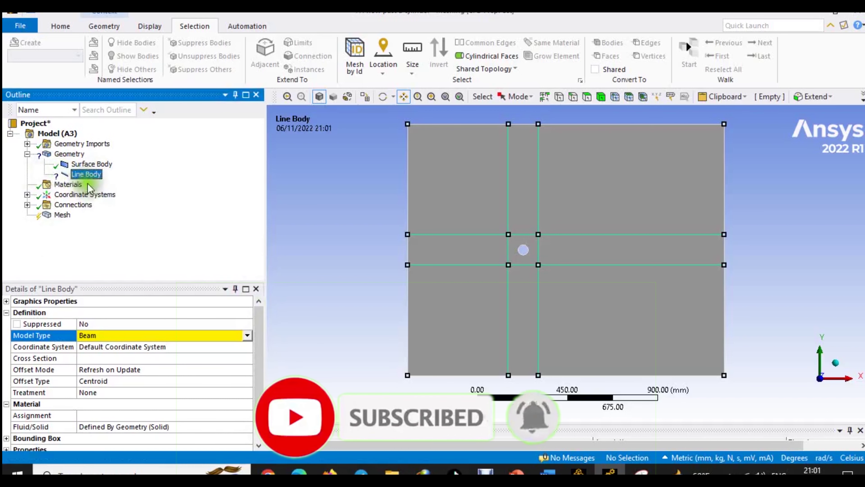
left_click(249, 336)
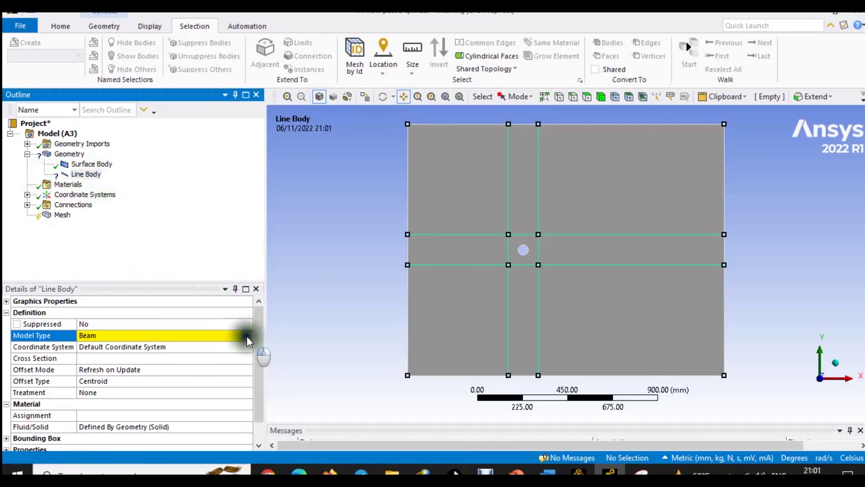
left_click(194, 354)
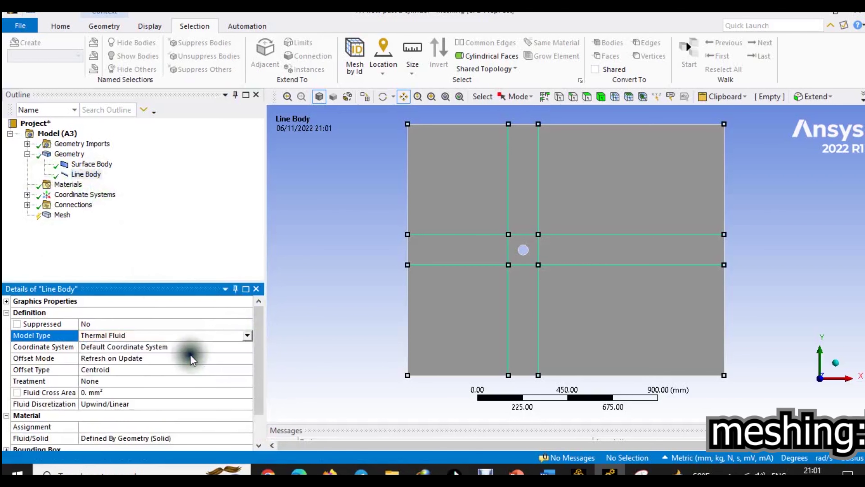
- Insert a Face Meshing control into the mesh and scope it to all nine faces of the surface body
right_click(58, 215)
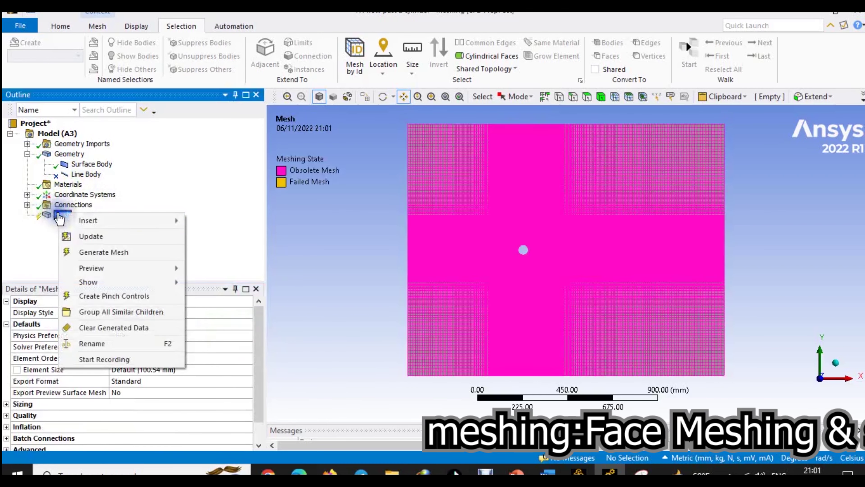
mouse_move(131, 220)
left_click(236, 267)
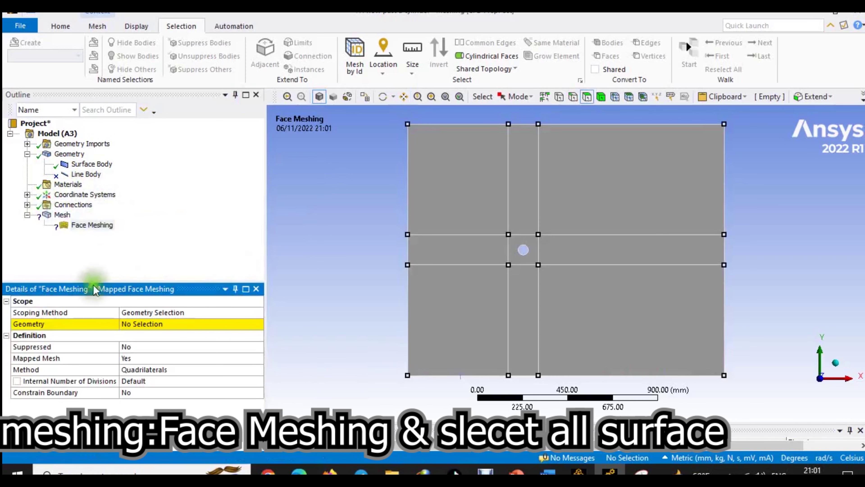
left_click(140, 323)
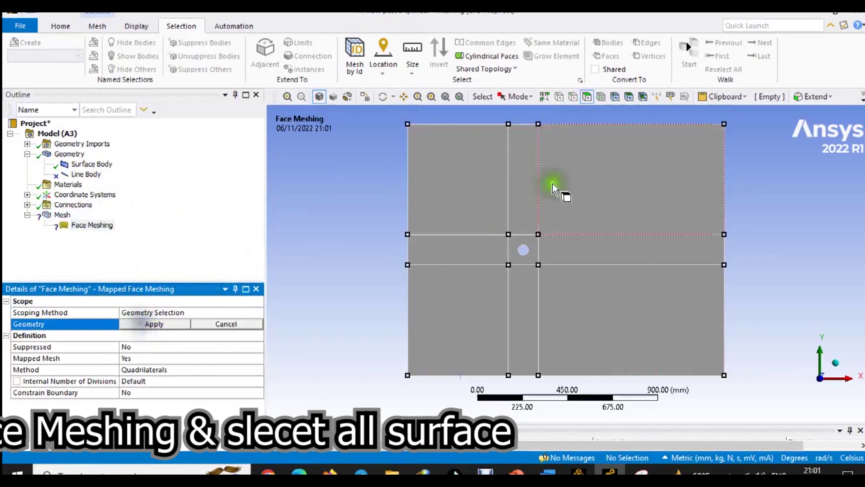
left_click(469, 182)
left_click(530, 195, "ctrl")
left_click(597, 194, "ctrl")
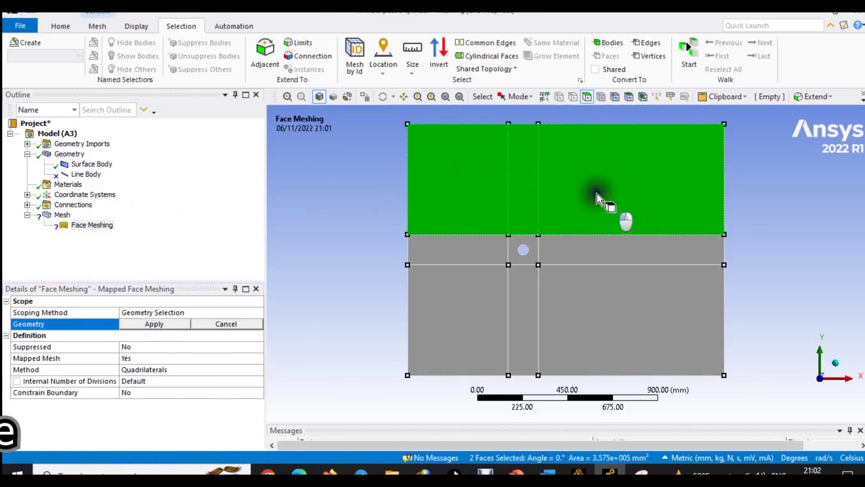
left_click(615, 244, "ctrl")
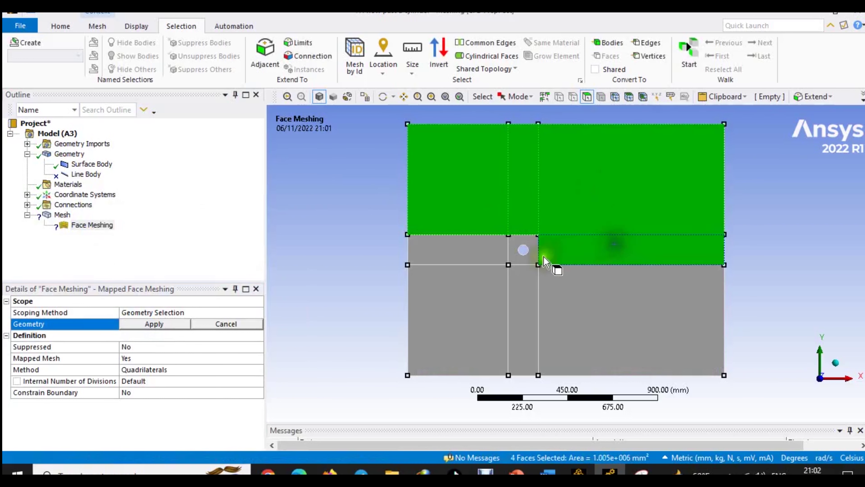
left_click(533, 251, "ctrl")
left_click(465, 249, "ctrl")
left_click(478, 310, "ctrl")
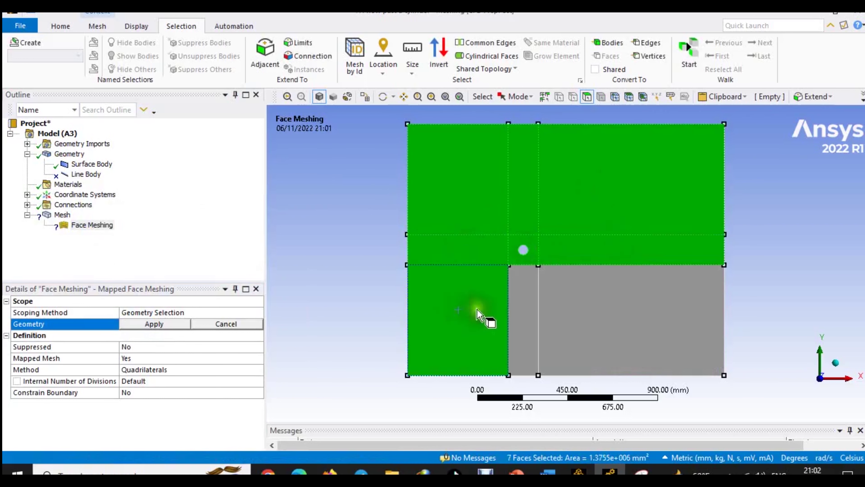
left_click(539, 316, "ctrl")
left_click(583, 319, "ctrl")
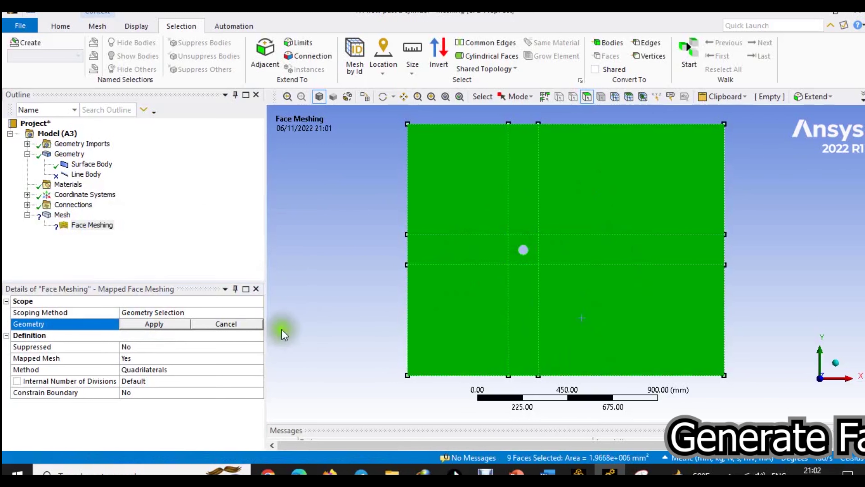
left_click(150, 325)
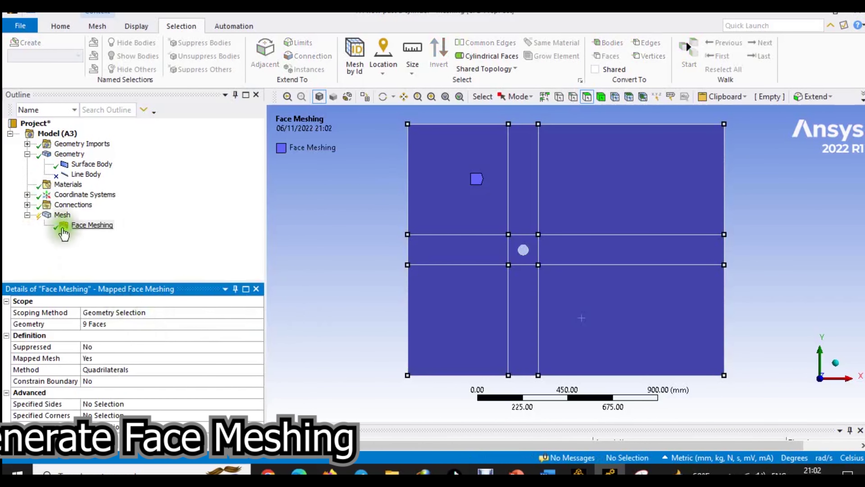
- Generate the mesh with the mapped face meshing applied
right_click(63, 220)
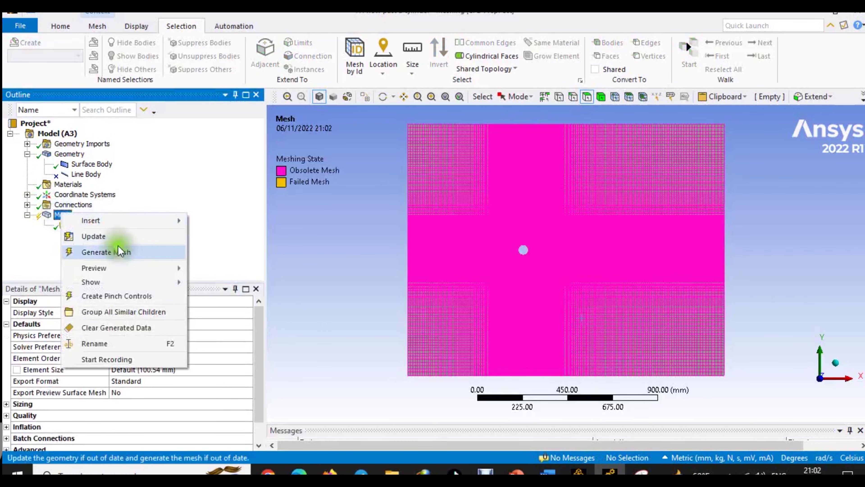
left_click(117, 251)
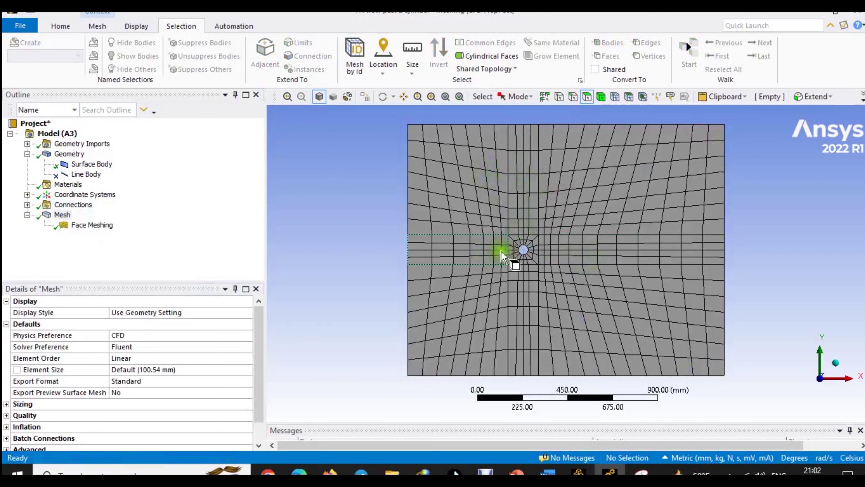
left_click(488, 319)
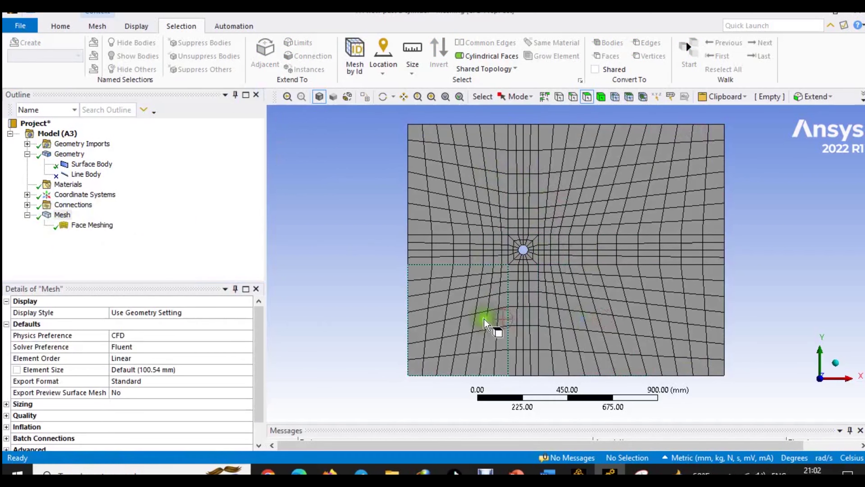
left_click(149, 209)
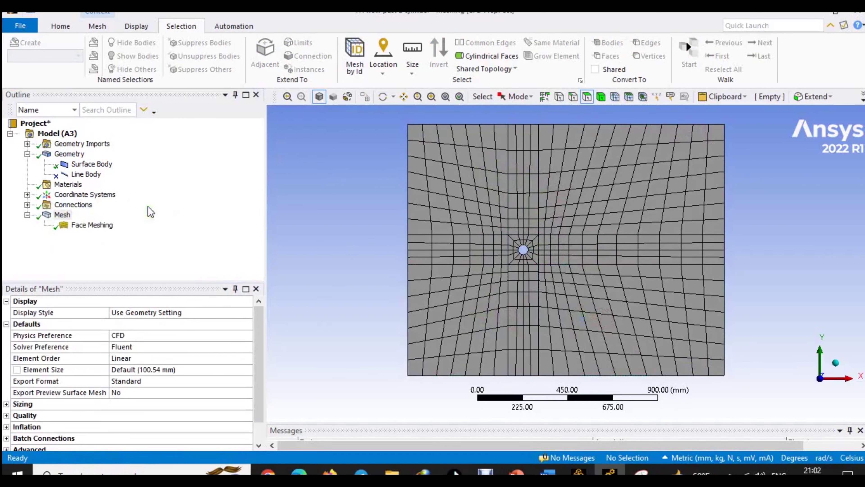
left_click(82, 228)
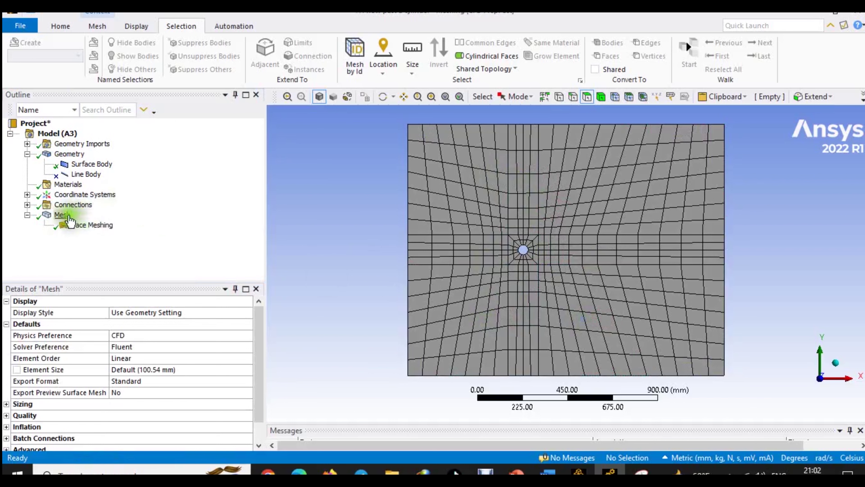
- Insert a mesh sizing control scoped to the two inner horizontal edges between the outer left boundary and the square around the hole
right_click(61, 219)
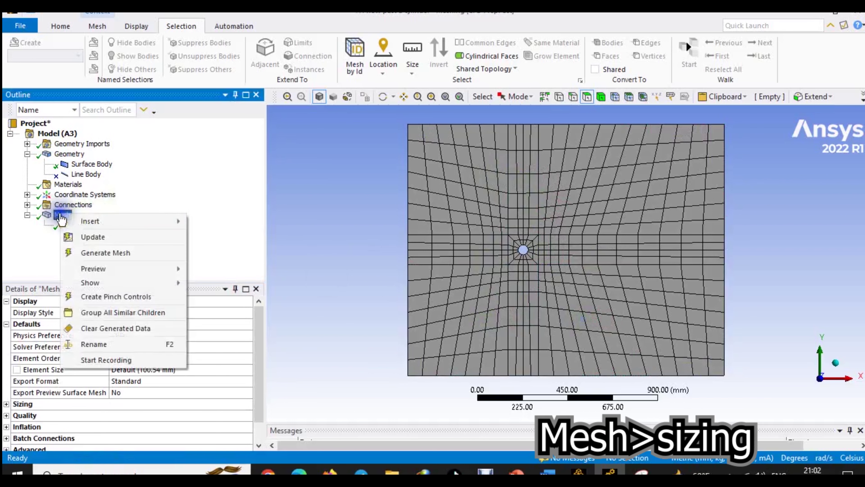
mouse_move(98, 221)
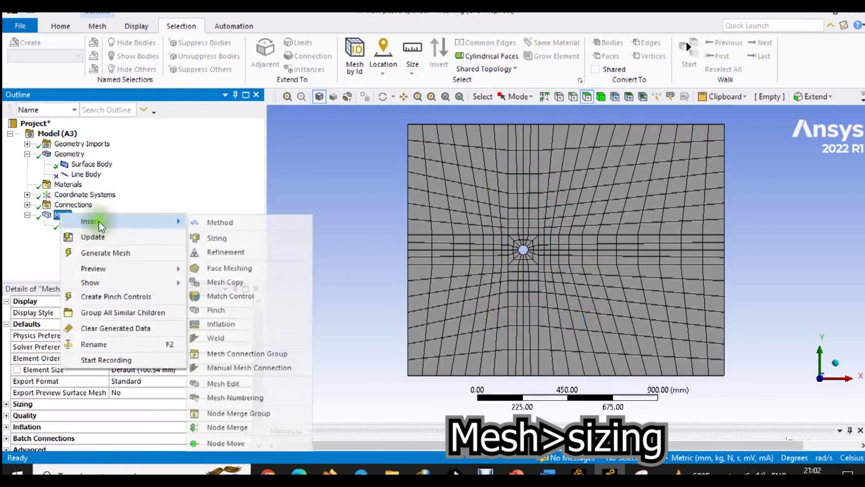
left_click(224, 240)
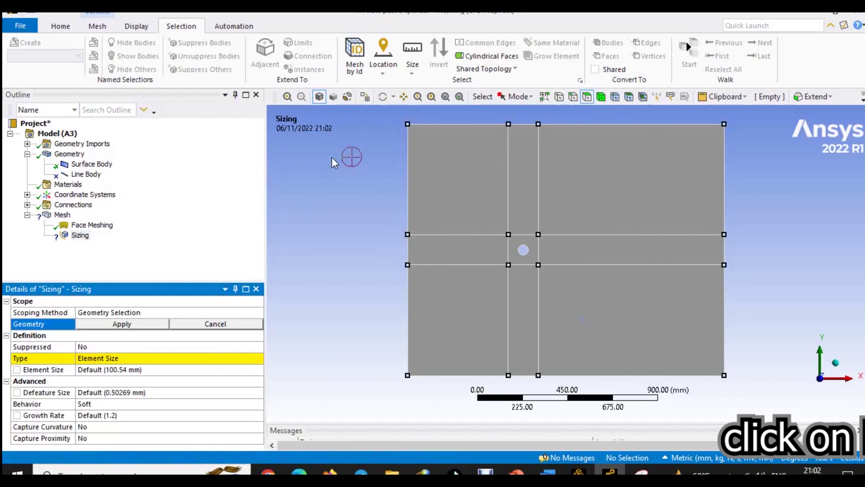
left_click(573, 97)
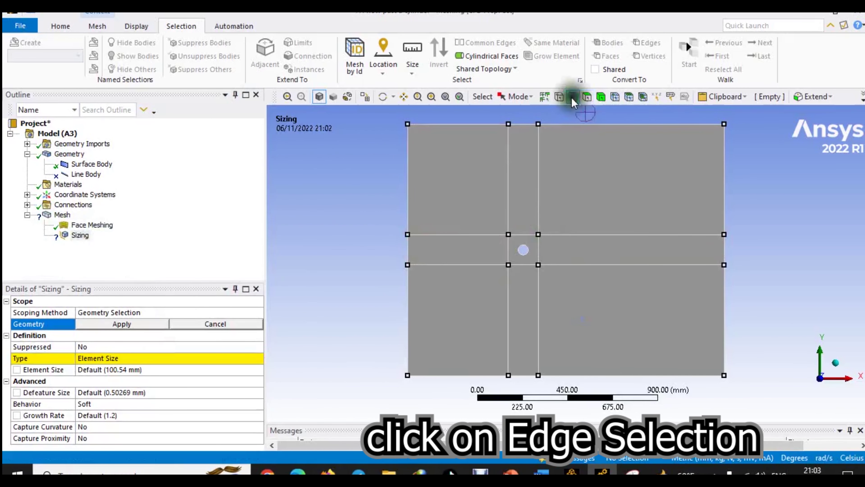
left_click(474, 236)
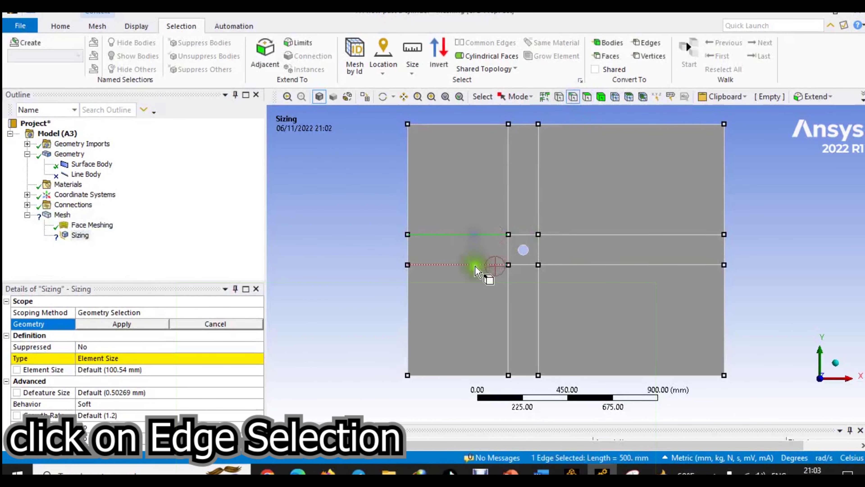
left_click(476, 265, "ctrl")
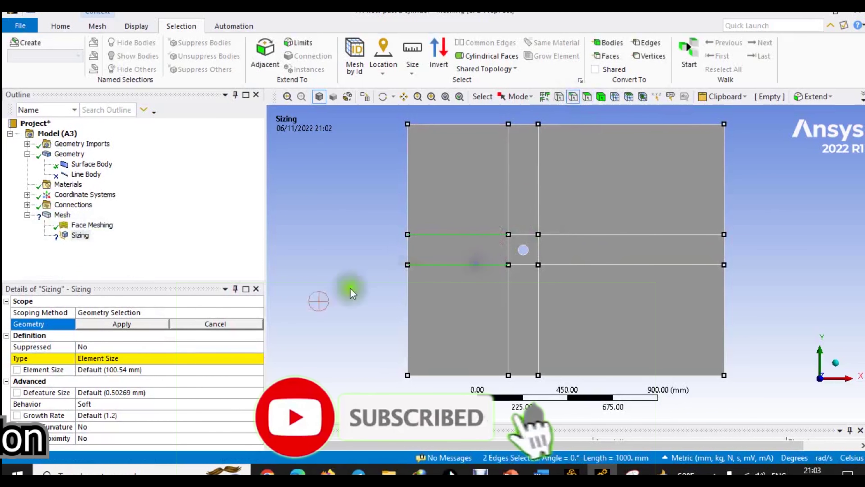
left_click(135, 323)
- Define the edge sizing by Number of Divisions with 100 divisions
left_click(138, 358)
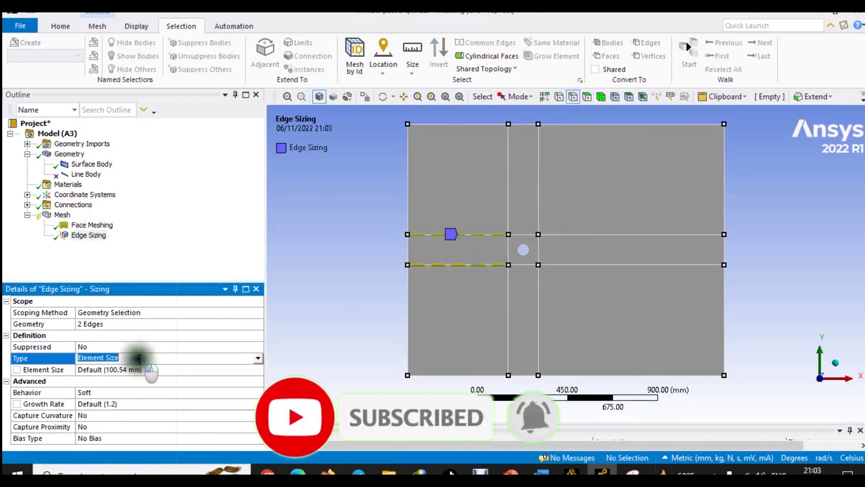
left_click(258, 358)
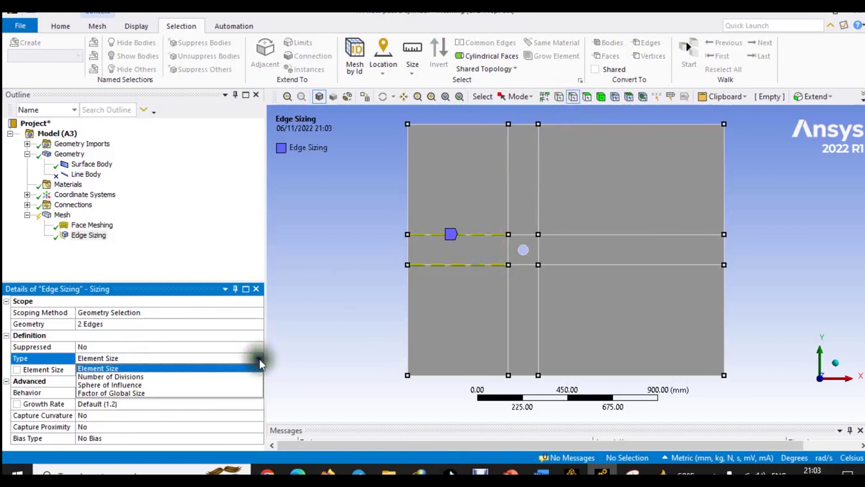
left_click(161, 375)
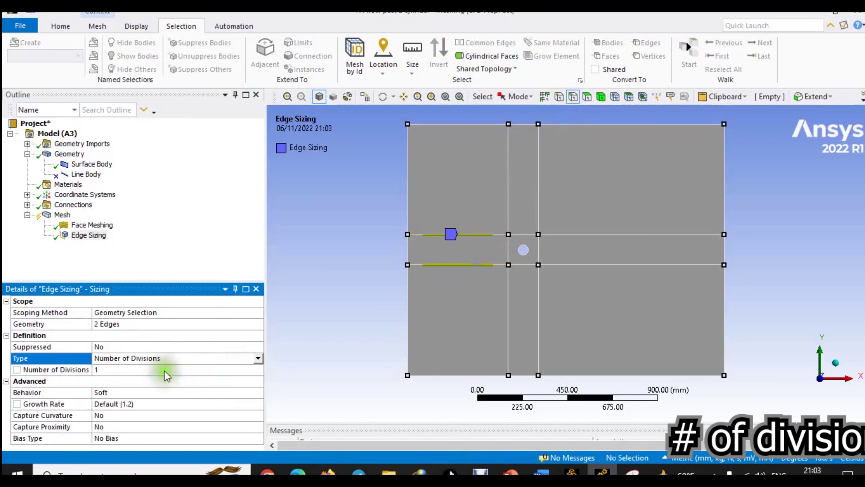
left_click(164, 370)
type("00")
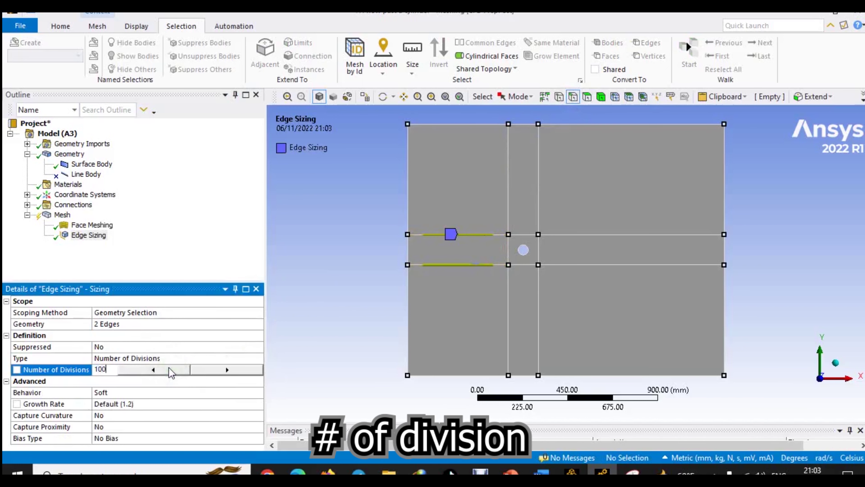
- Set the edge sizing's behavior to Hard and bias its divisions finer toward the square around the hole, with a bias factor of 10
left_click(175, 393)
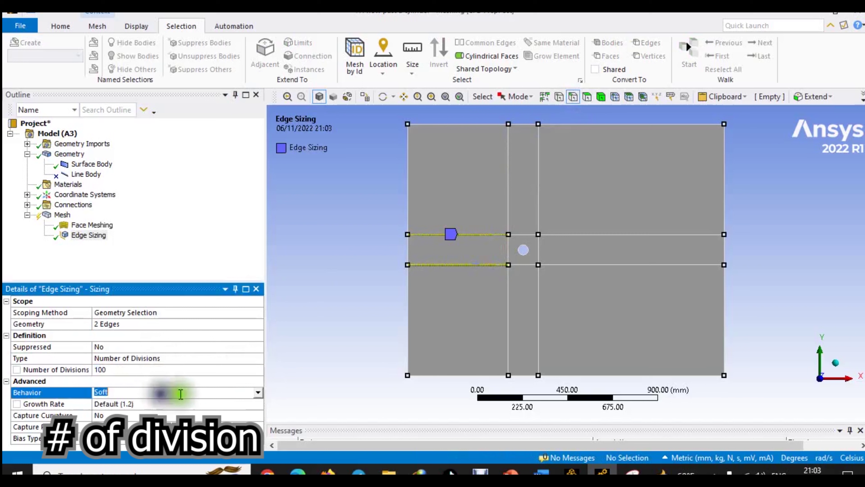
left_click(258, 392)
left_click(213, 410)
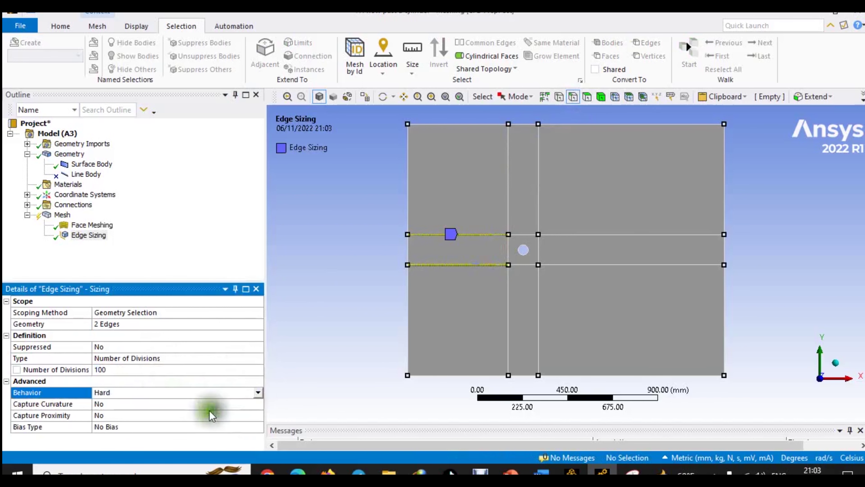
left_click(157, 426)
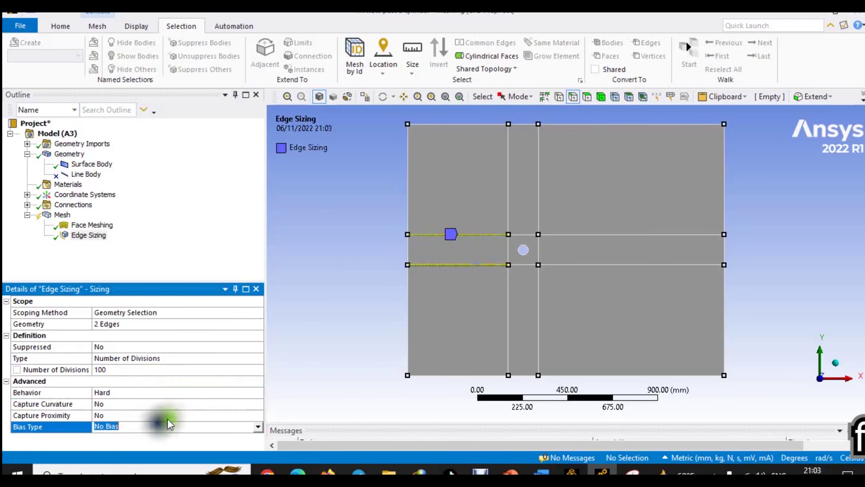
left_click(258, 426)
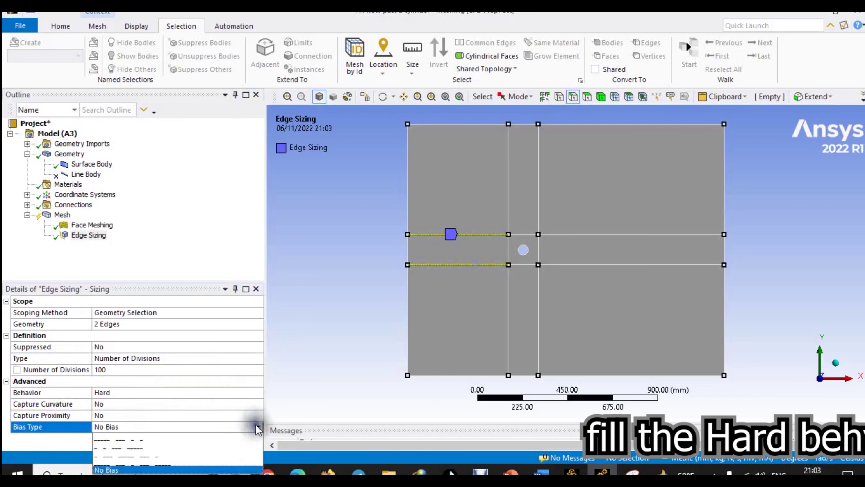
left_click(222, 437)
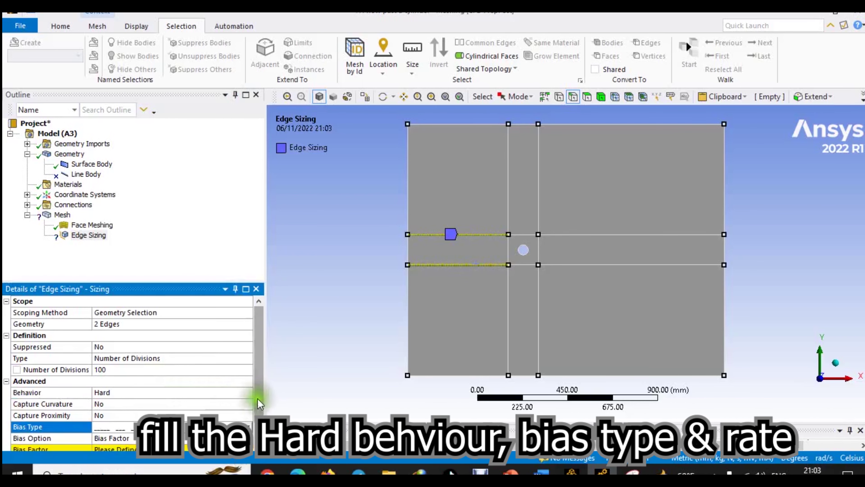
scroll(257, 398, "down", 1)
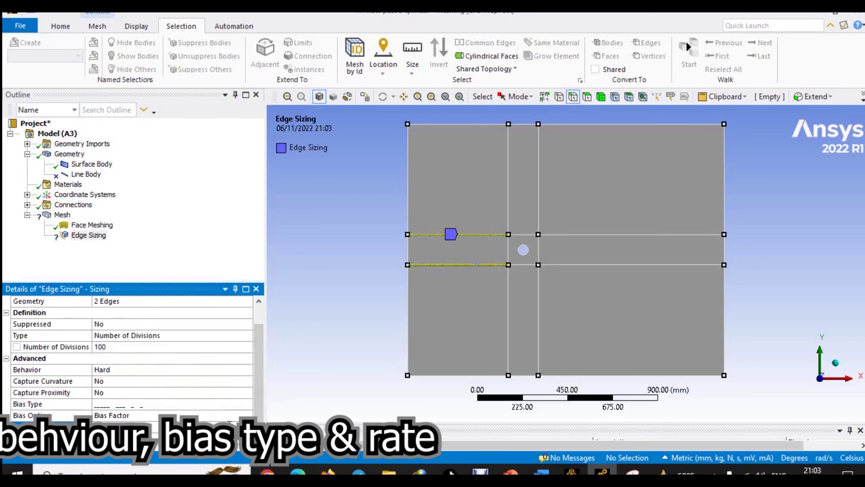
scroll(129, 358, "up", 1)
- Examine the biased division spacing along the two edges between the left boundary and the square around the hole
scroll(524, 249, "up", 5)
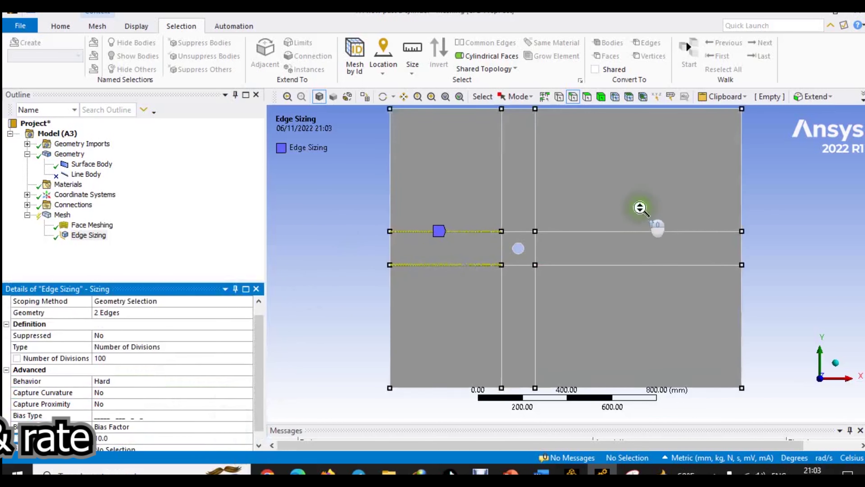
scroll(457, 246, "up", 3)
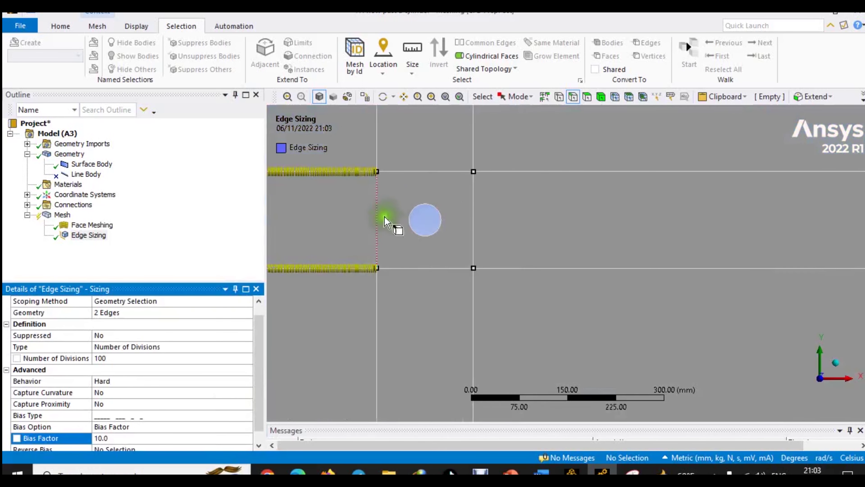
scroll(330, 175, "up", 2)
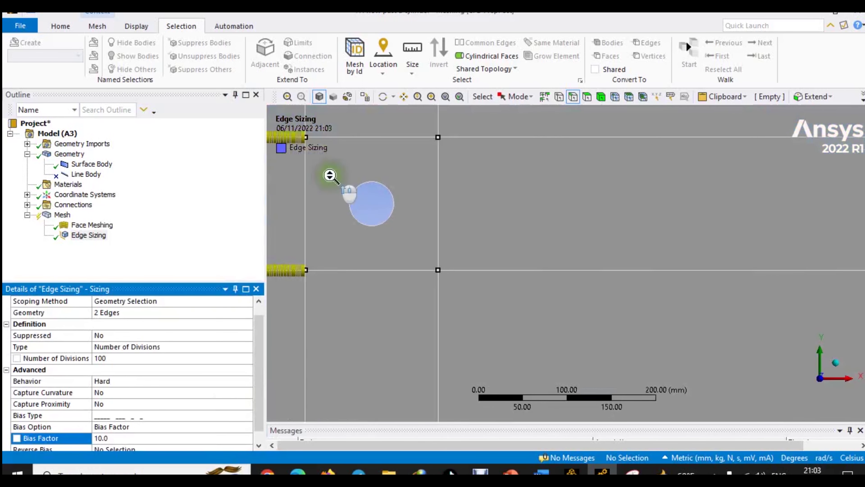
left_click(404, 96)
left_click_drag(395, 212, 736, 226)
scroll(647, 287, "up", 3)
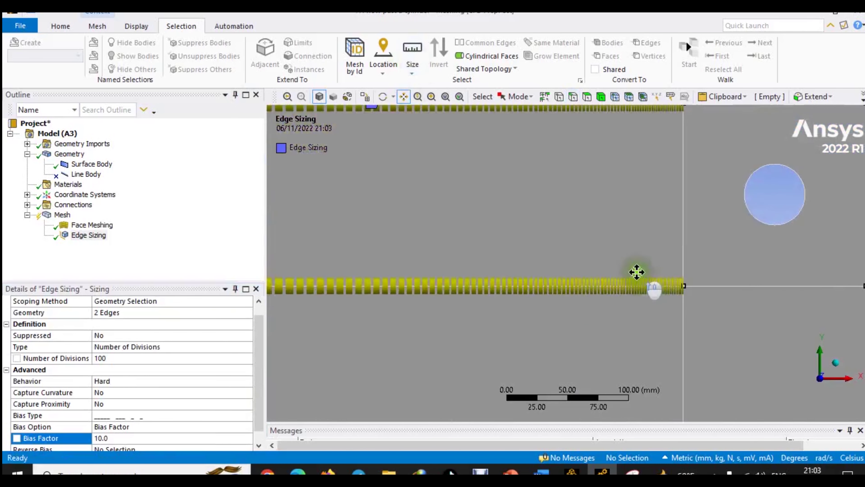
scroll(637, 272, "down", 7)
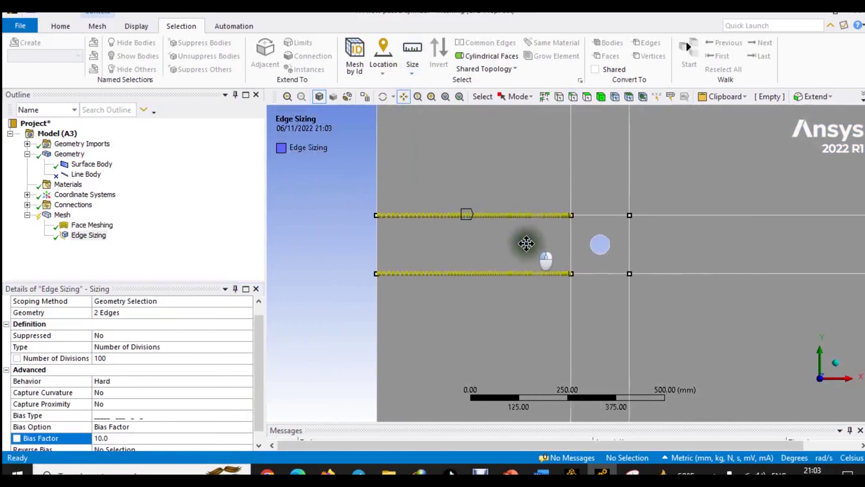
left_click_drag(526, 244, 520, 240)
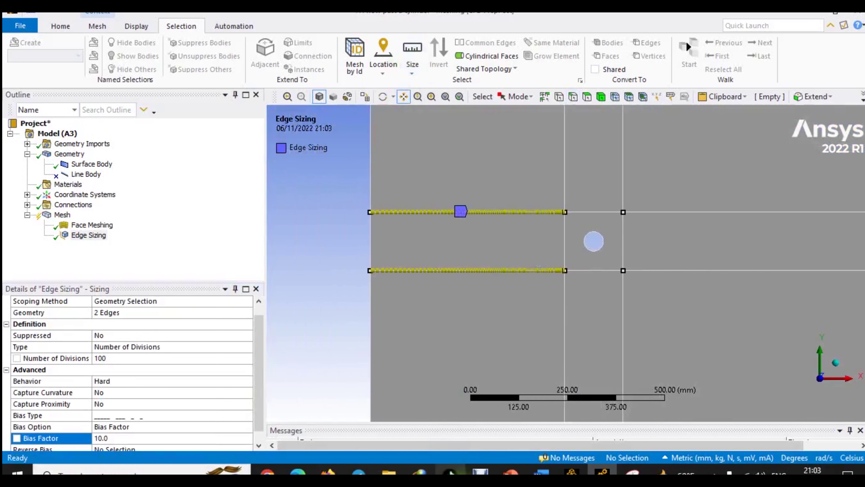
- Insert another mesh sizing control scoped to the two inner horizontal edges between the square around the hole and the outer right boundary
right_click(54, 218)
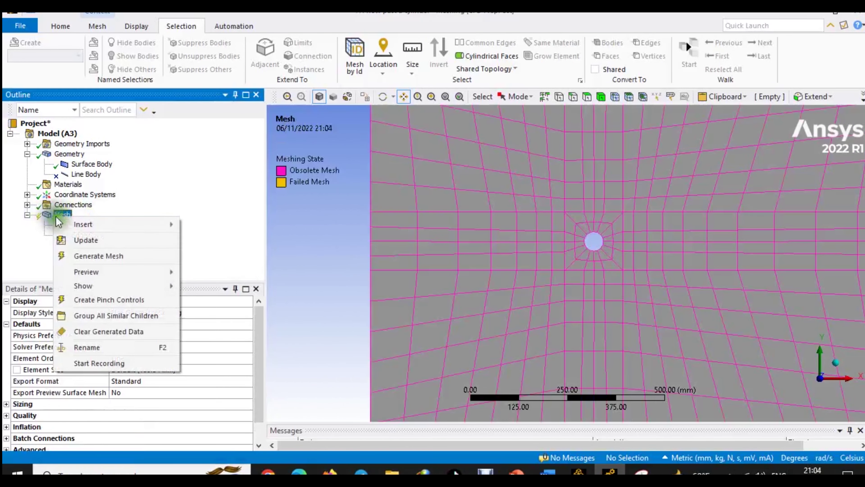
mouse_move(110, 224)
left_click(238, 242)
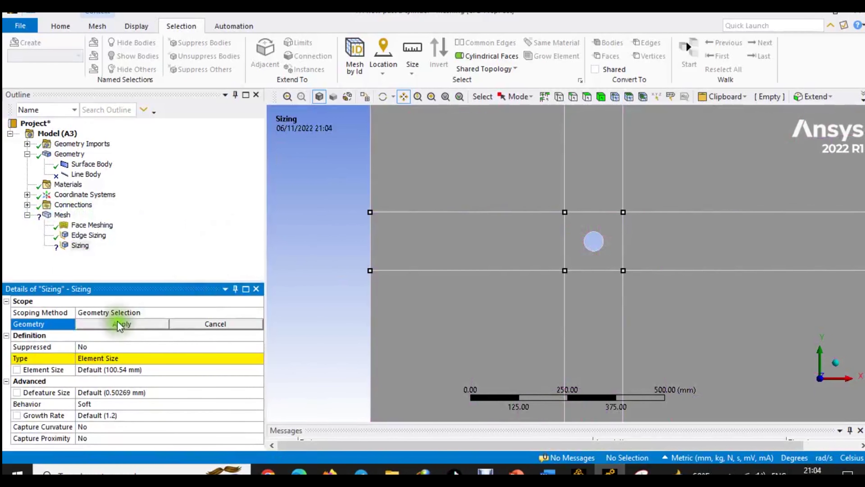
left_click(697, 253)
scroll(661, 208, "down", 2)
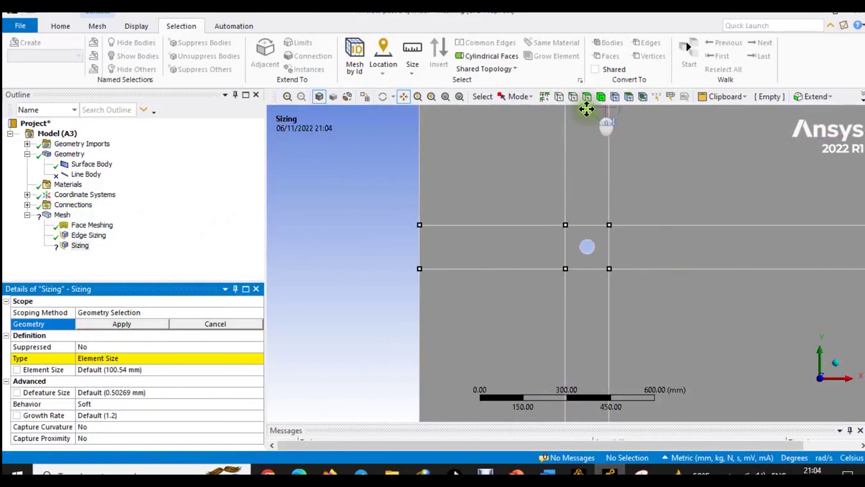
left_click(573, 97)
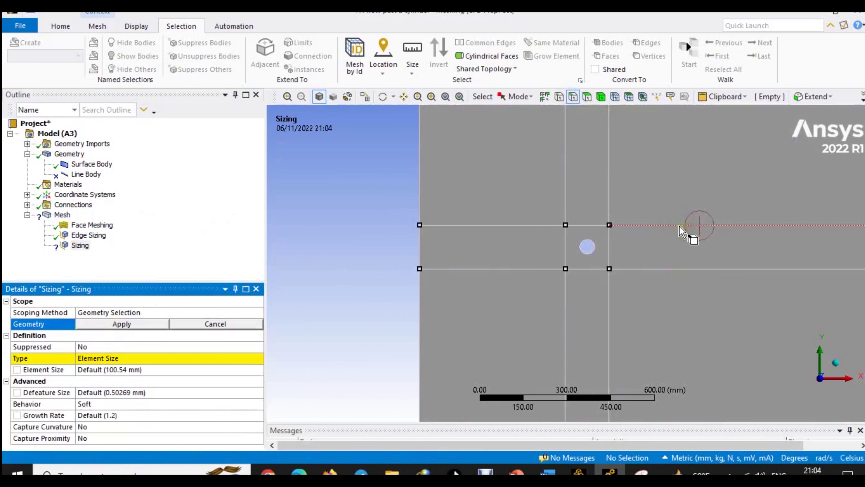
left_click(680, 226)
left_click(692, 270, "ctrl")
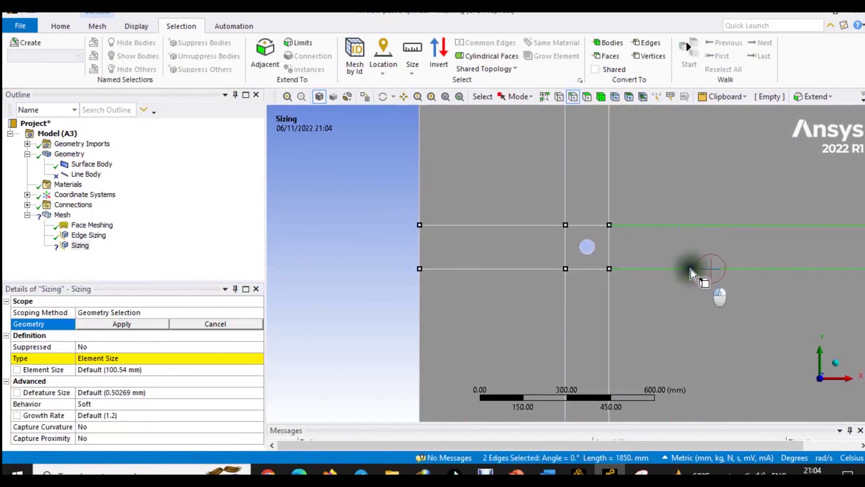
left_click(136, 326)
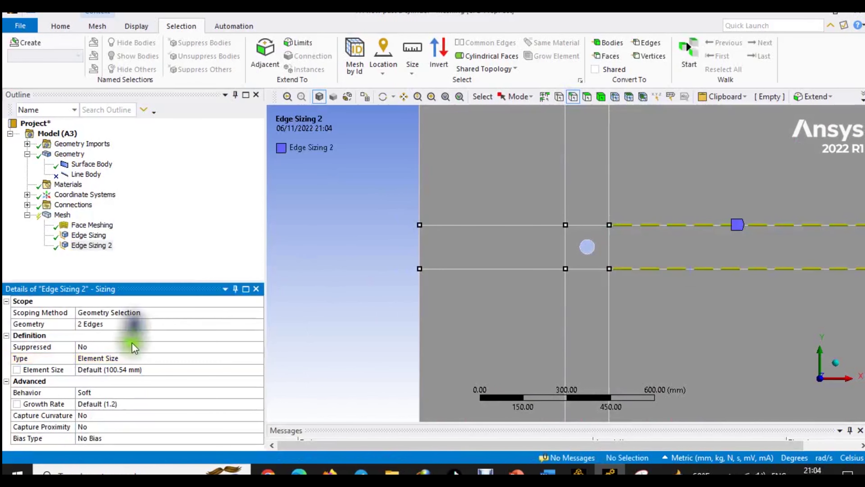
- Define the second edge sizing by Number of Divisions with 150 divisions and Hard behavior
left_click(145, 357)
left_click(258, 358)
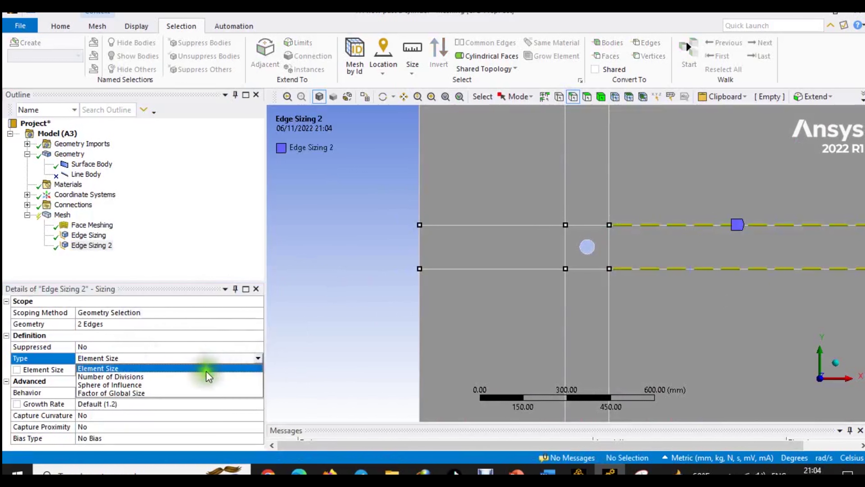
left_click(202, 376)
left_click(143, 369)
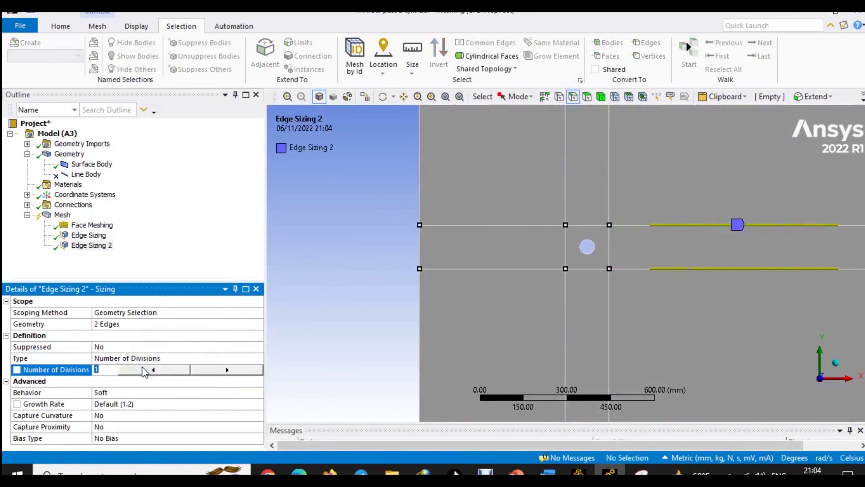
type("150")
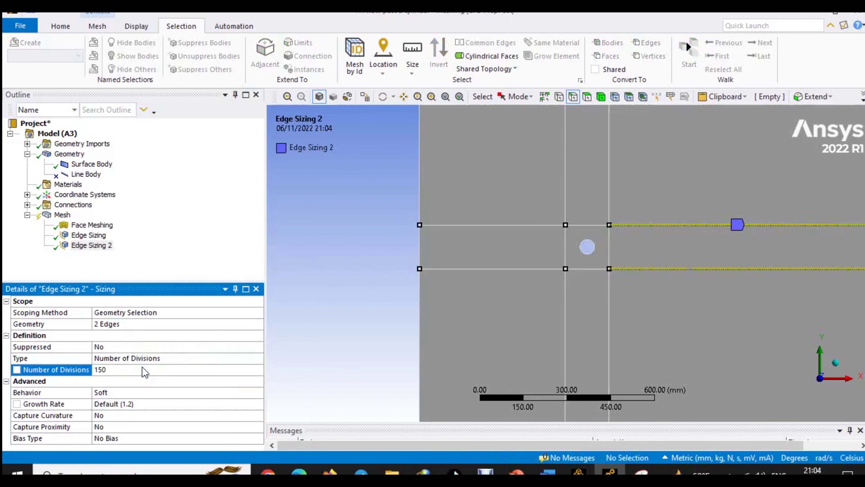
left_click(170, 401)
left_click(244, 398)
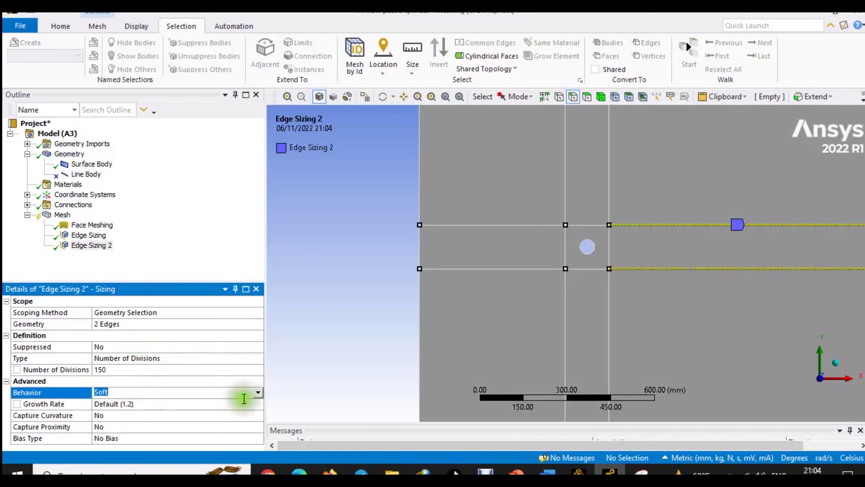
left_click(197, 410)
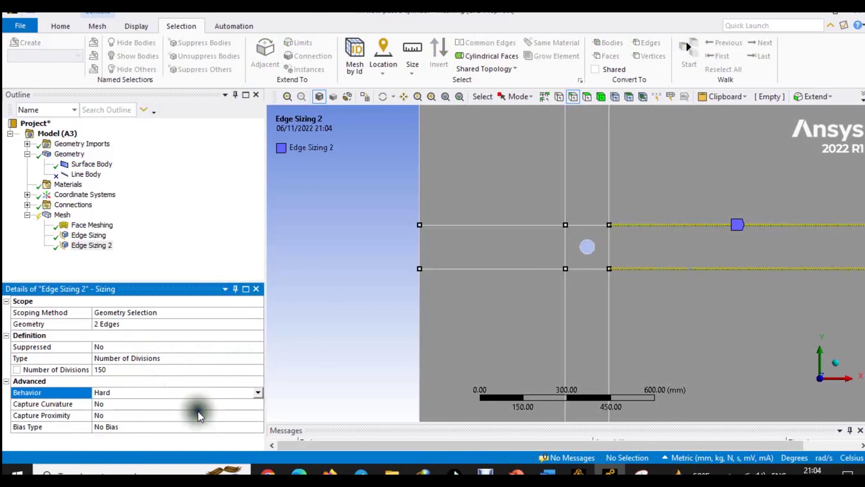
- Bias the second edge sizing from fine at the square to coarse at the right boundary, with a bias factor of 10
left_click(169, 425)
left_click(259, 426)
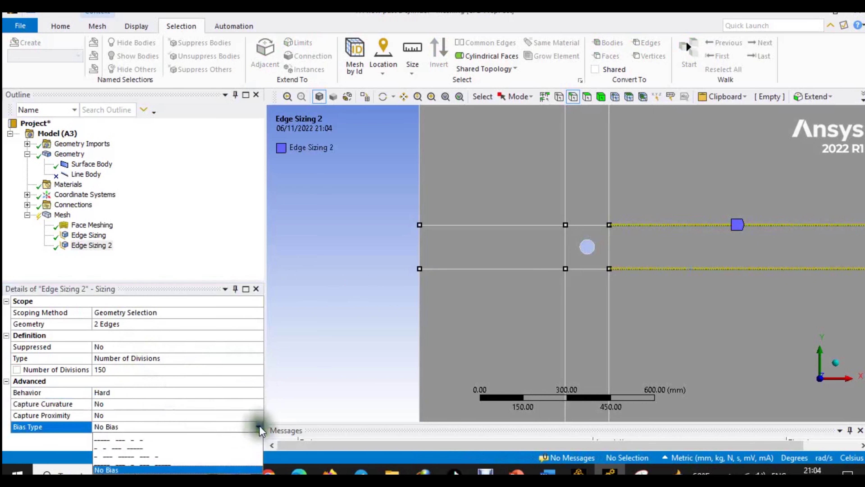
left_click(204, 441)
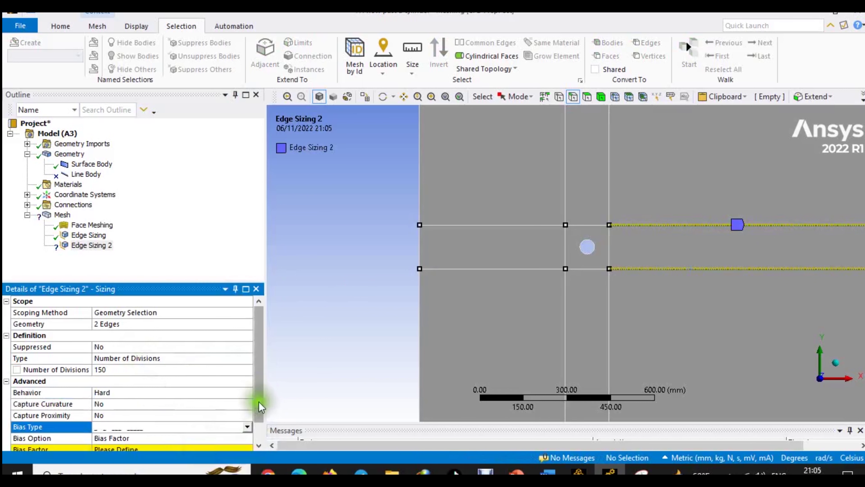
scroll(259, 402, "down", 1)
left_click(208, 425)
type("10")
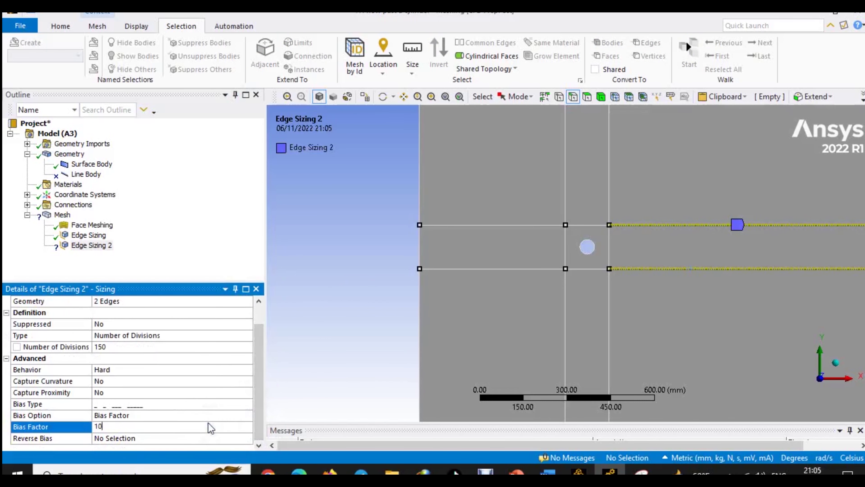
key("Return")
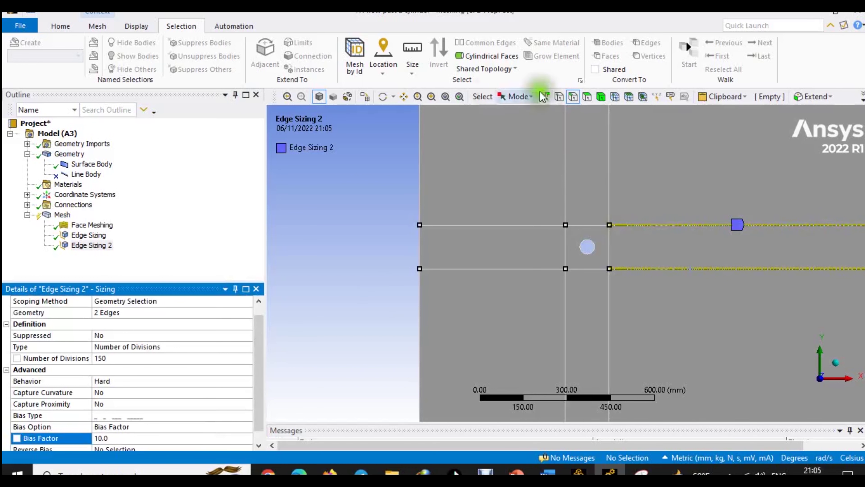
- Examine the biased division spacing along the two edges between the square around the hole and the right boundary
left_click(403, 97)
scroll(546, 240, "up", 5)
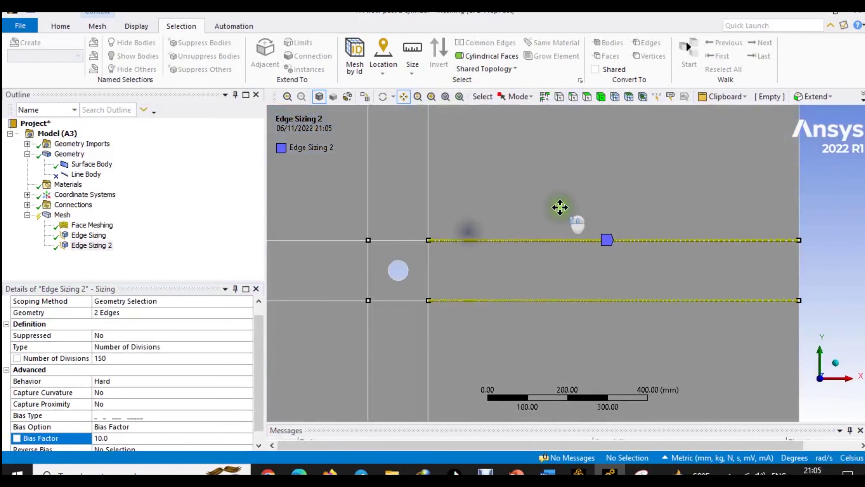
scroll(521, 202, "down", 2)
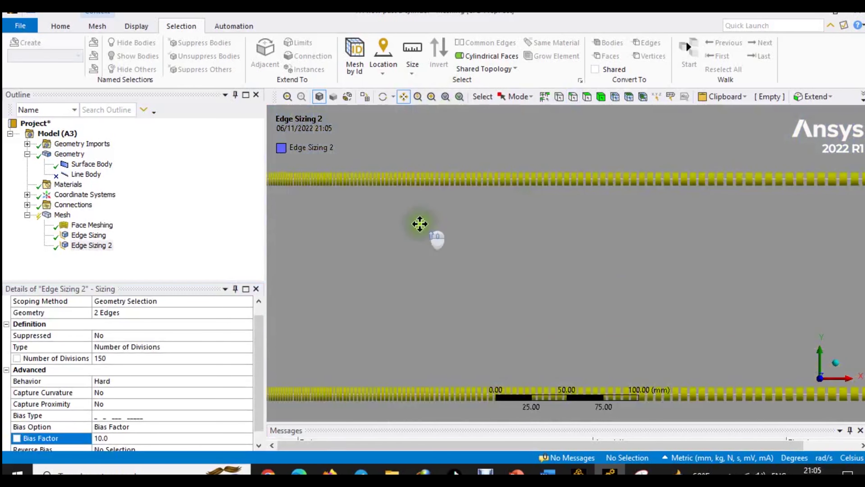
left_click_drag(419, 224, 579, 241)
scroll(578, 241, "down", 3)
scroll(624, 271, "down", 2)
scroll(620, 277, "up", 1)
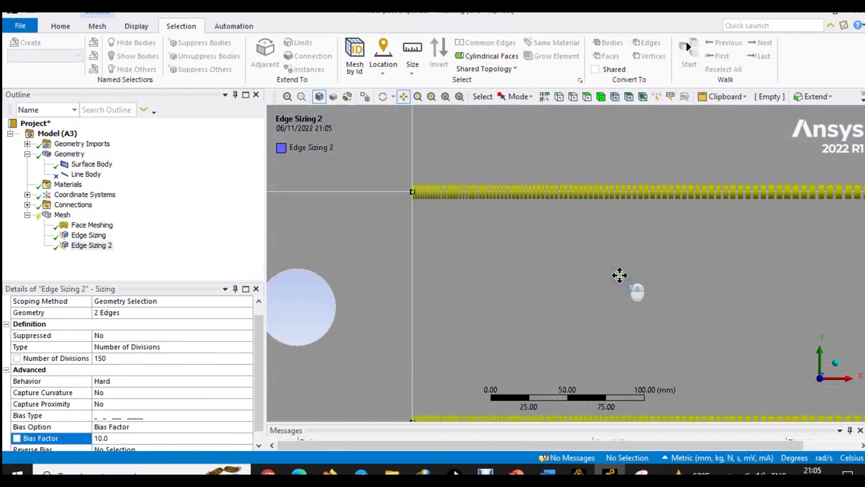
scroll(624, 266, "down", 3)
scroll(627, 266, "down", 2)
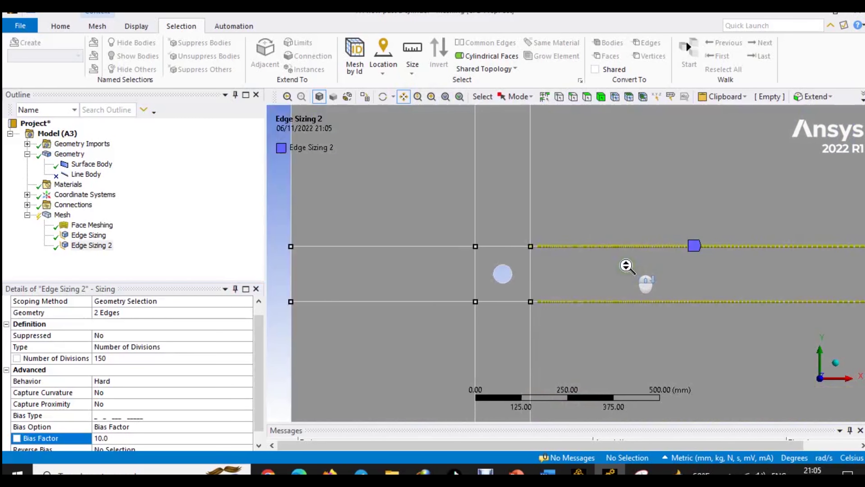
scroll(562, 245, "down", 3)
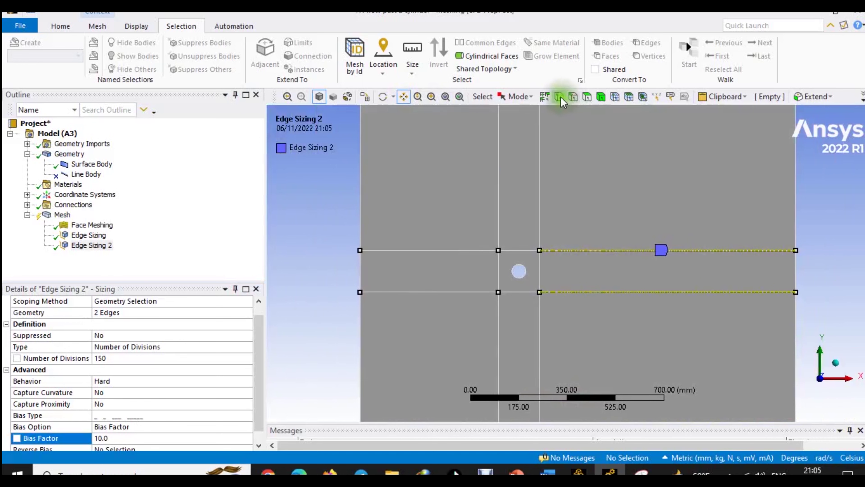
- Insert a third mesh sizing control scoped to the leftmost segment of the domain's upper boundary edge
left_click(573, 97)
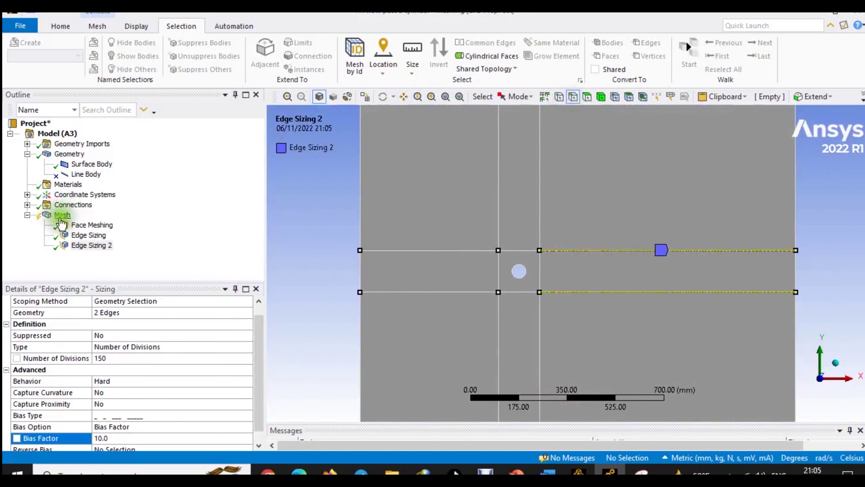
left_click(63, 216)
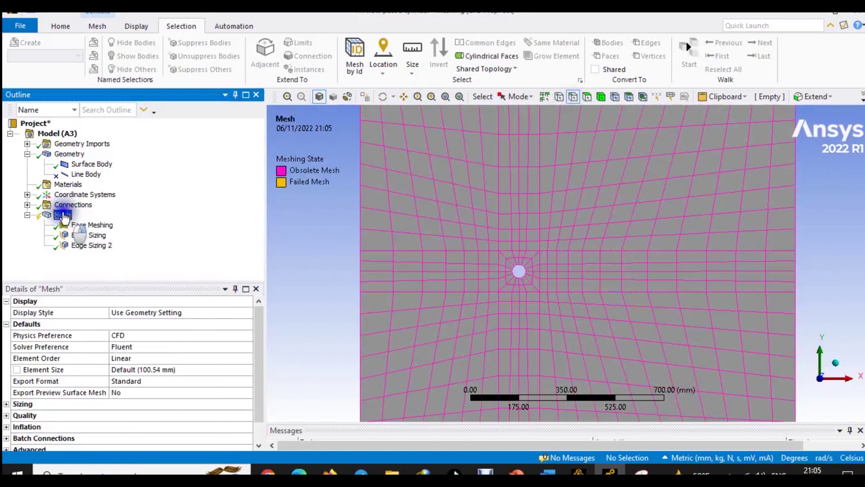
right_click(63, 216)
mouse_move(125, 222)
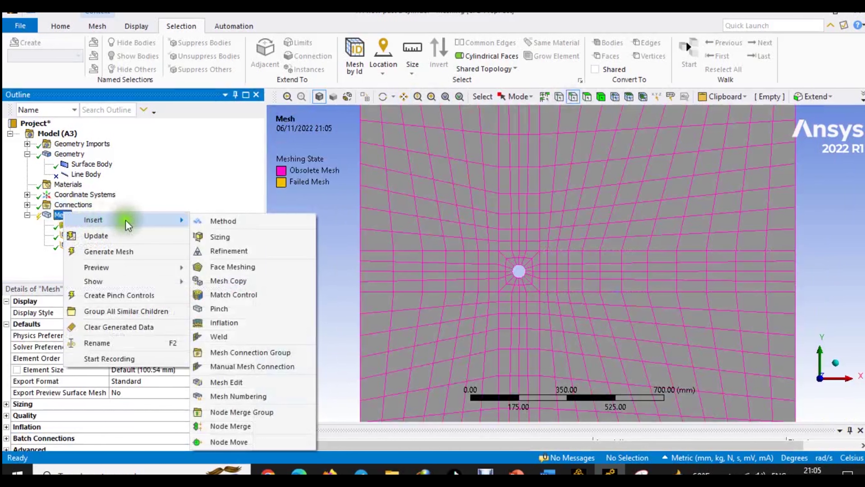
left_click(220, 236)
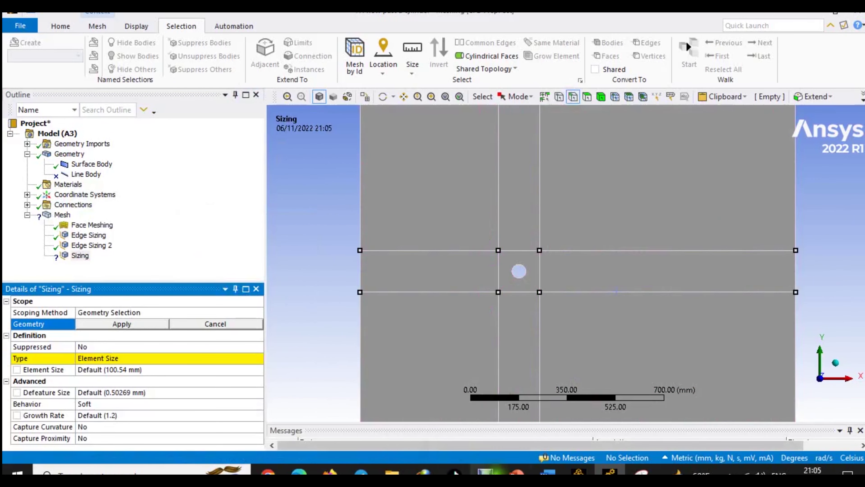
scroll(456, 204, "down", 3)
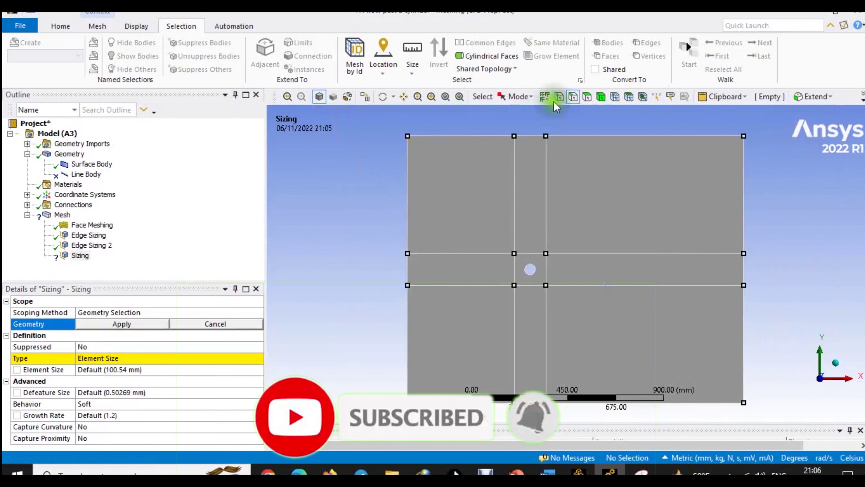
left_click(477, 136)
left_click(114, 324)
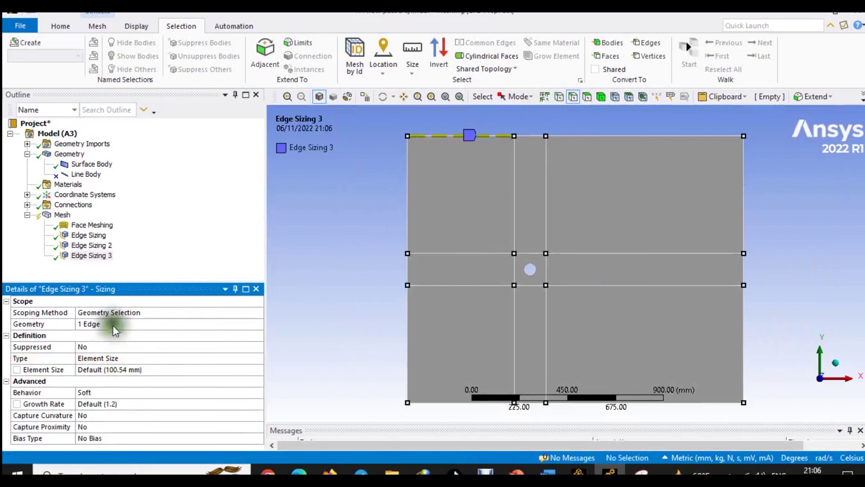
- Define the third edge sizing by Number of Divisions with 100 divisions and Hard behavior
left_click(147, 358)
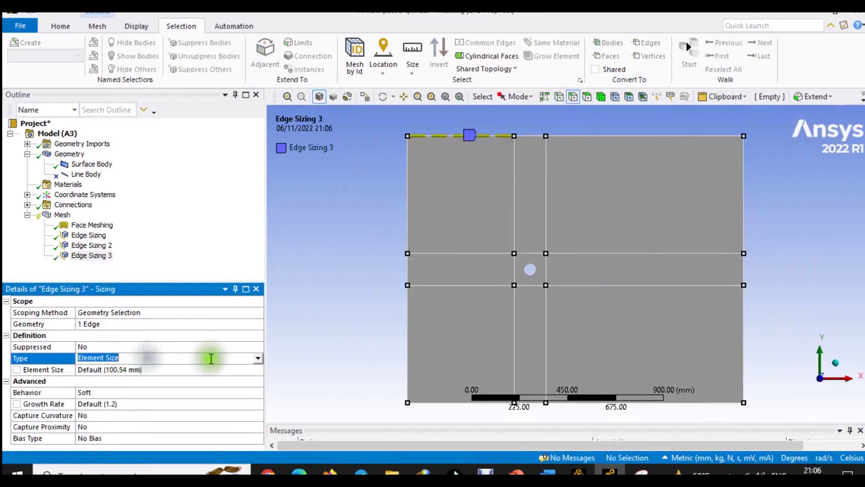
left_click(257, 358)
left_click(179, 379)
left_click(130, 371)
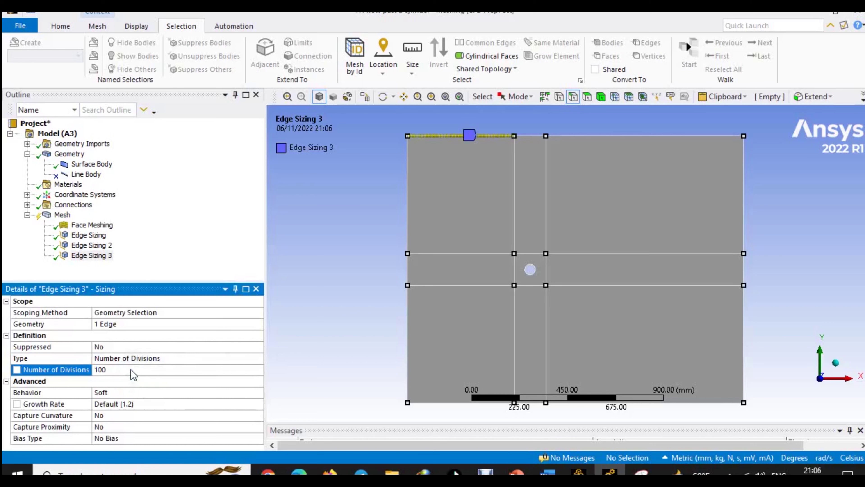
left_click(159, 390)
left_click(258, 390)
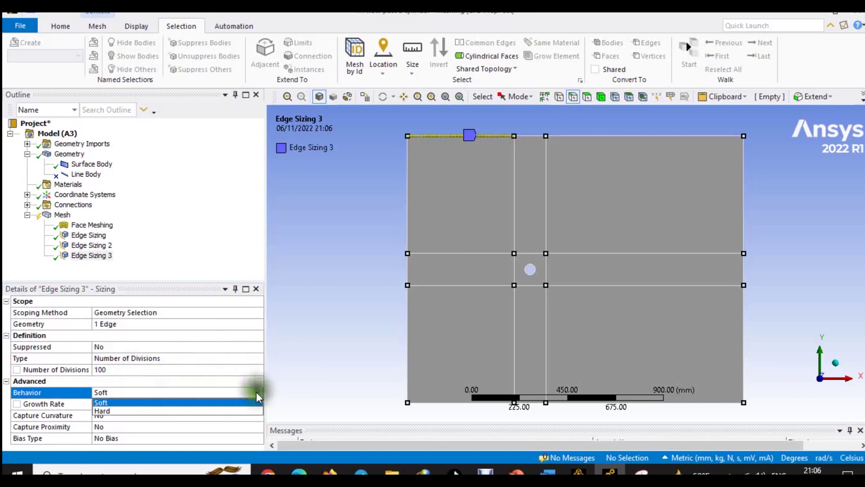
left_click(207, 409)
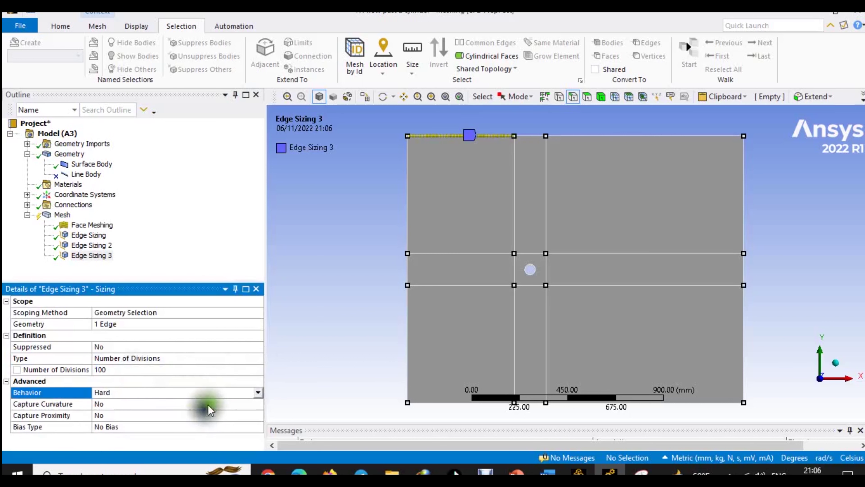
- Give the third edge sizing the long-to-short dash bias type with a bias factor of 10
left_click(175, 427)
left_click(257, 427)
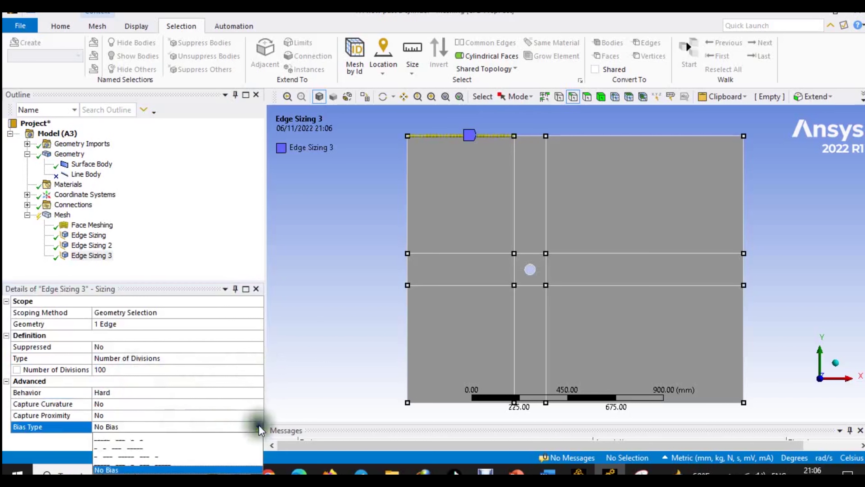
left_click(199, 438)
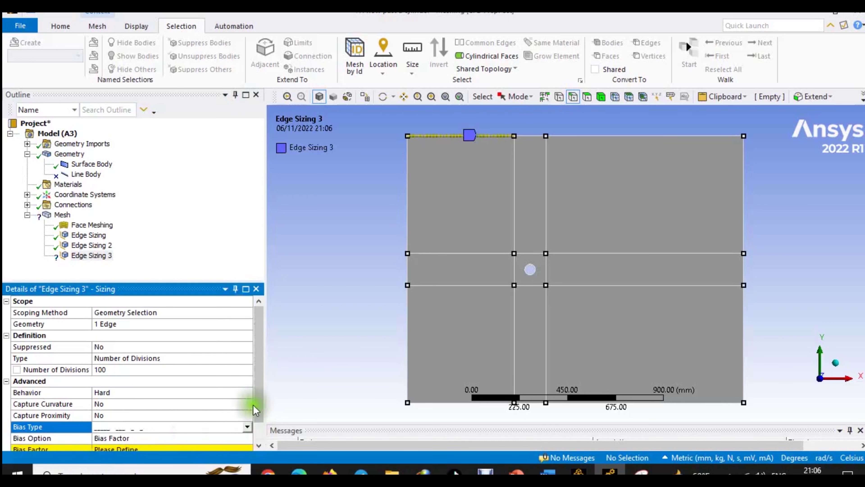
scroll(258, 418, "down", 1)
left_click(206, 427)
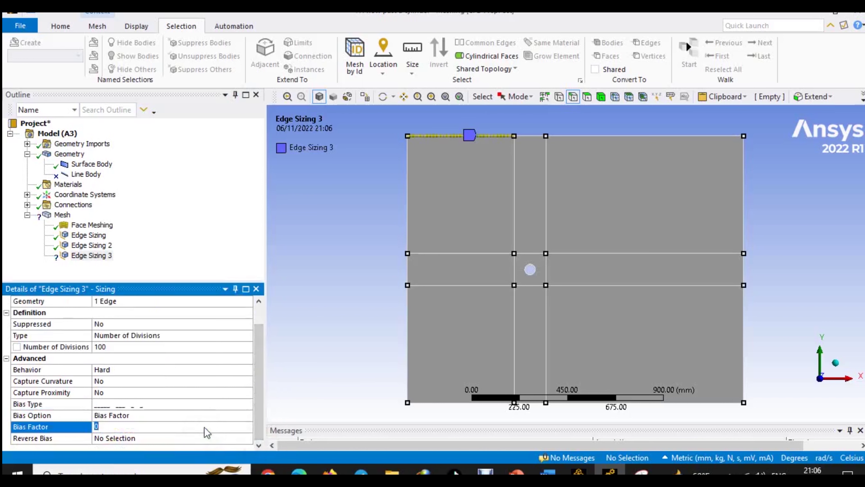
type("10")
key("Return")
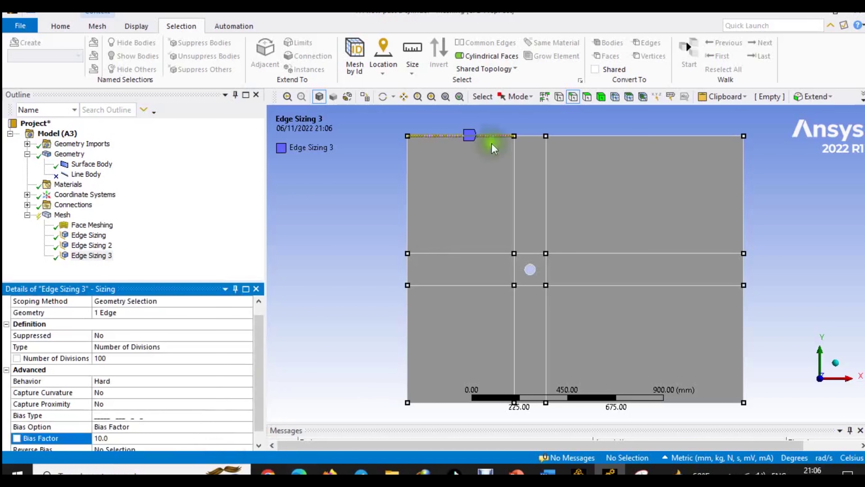
- Examine the biased division spacing along the leftmost segment of the upper boundary
scroll(490, 133, "up", 2)
scroll(428, 123, "down", 1)
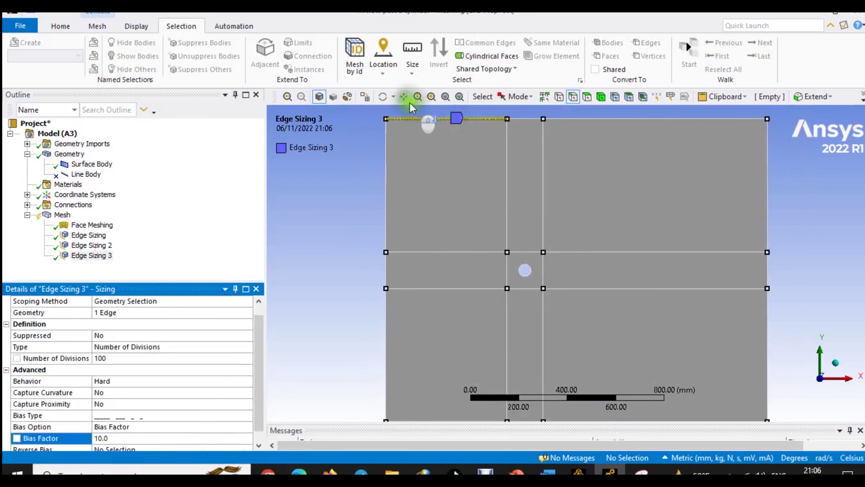
scroll(435, 295, "up", 2)
left_click_drag(447, 145, 485, 223)
scroll(529, 245, "up", 2)
scroll(529, 246, "down", 4)
scroll(520, 212, "down", 1)
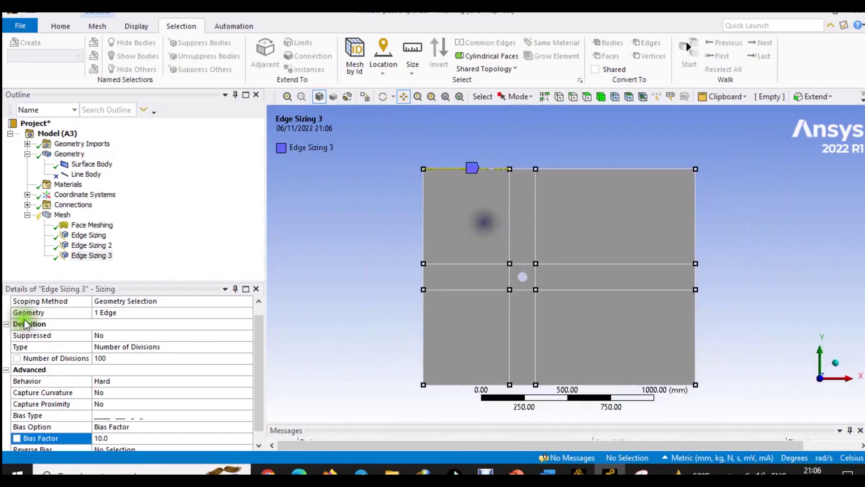
- Insert a fourth mesh sizing control scoped to the left boundary's upper segment and the right boundary's lower segment
left_click(62, 215)
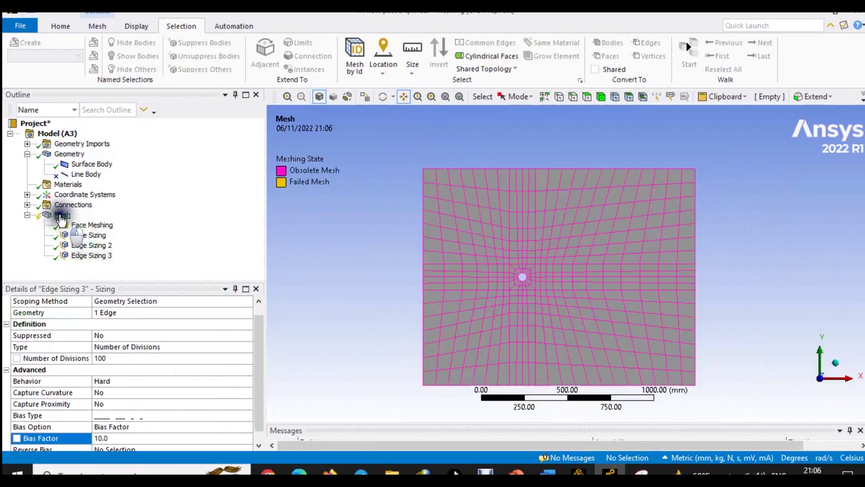
right_click(61, 215)
mouse_move(135, 225)
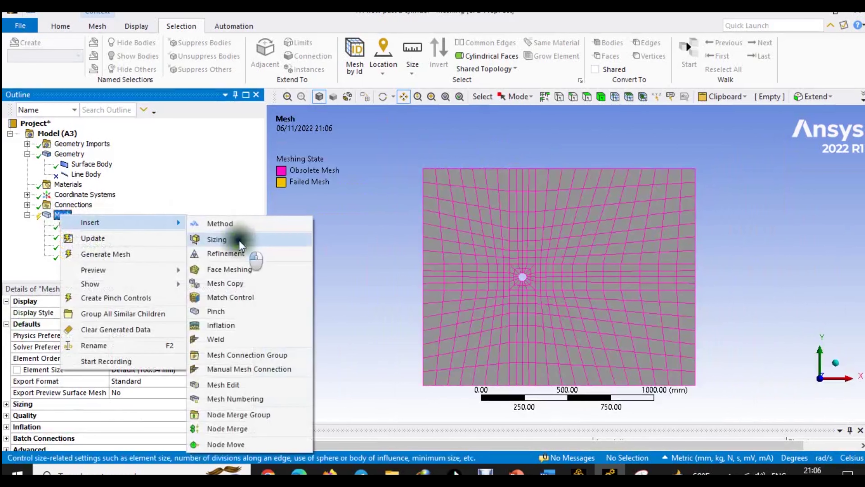
left_click(238, 240)
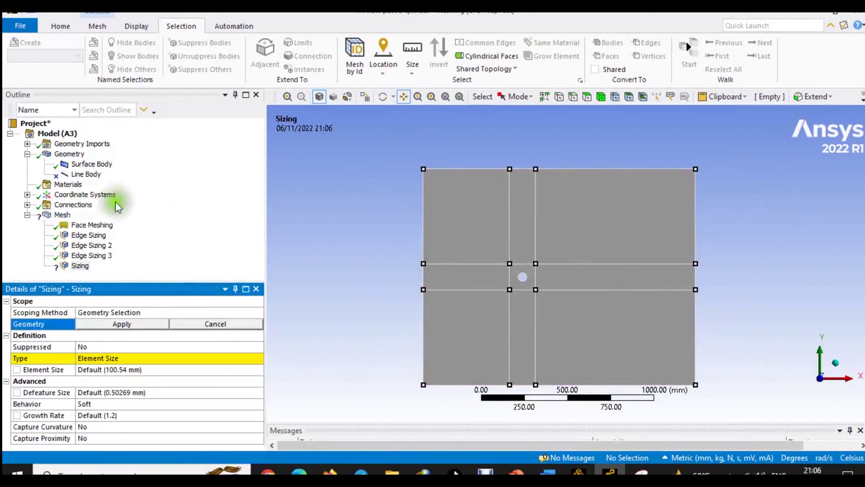
left_click(560, 98)
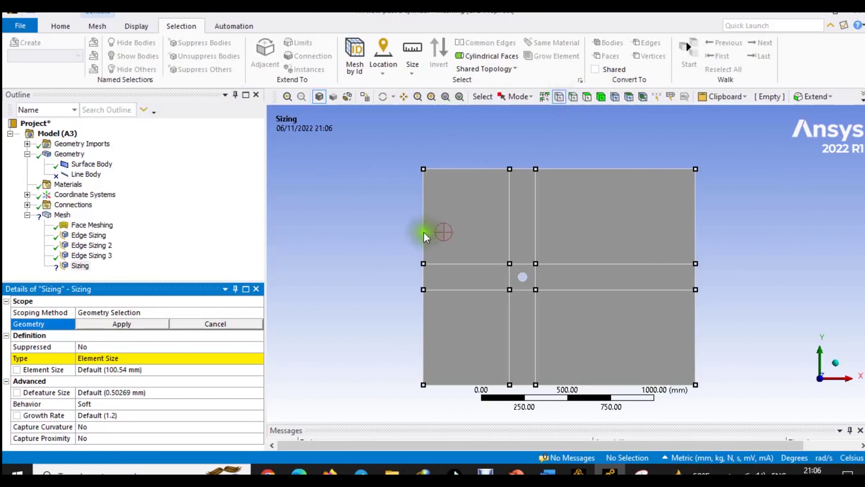
left_click(560, 97)
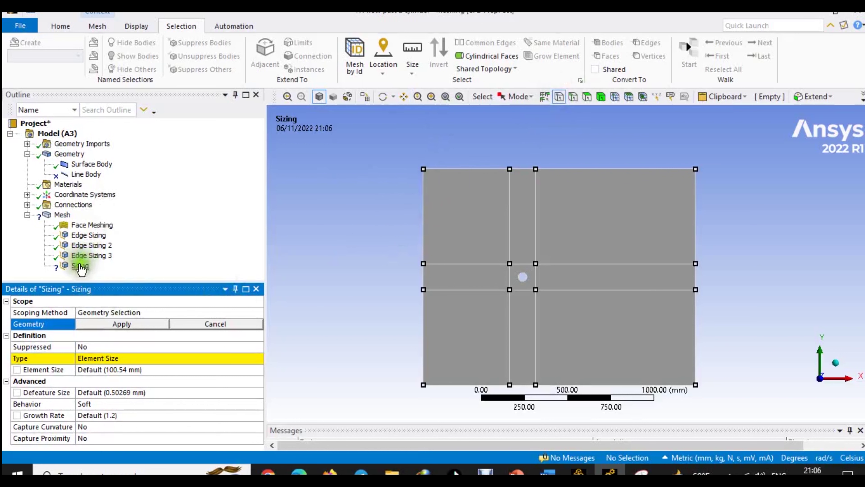
left_click(376, 207)
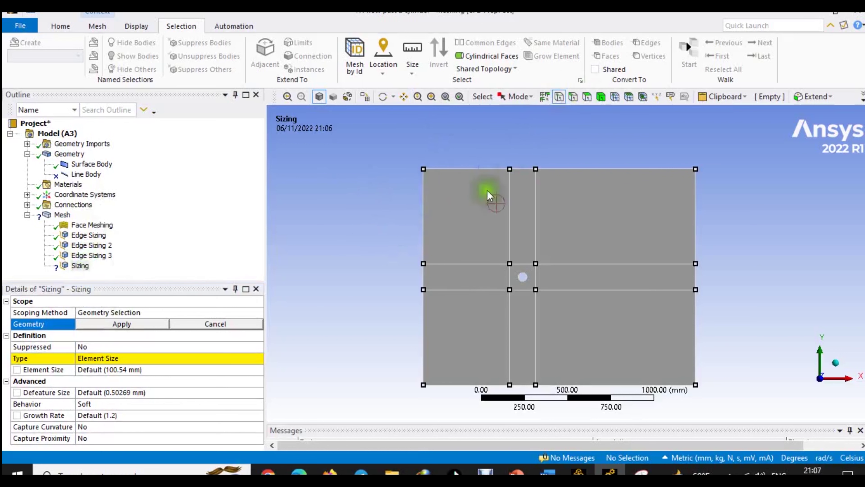
left_click(574, 98)
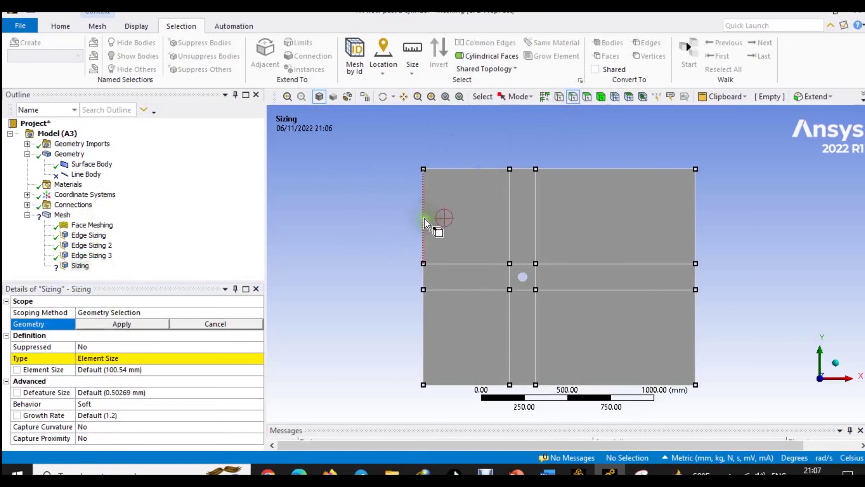
left_click(424, 223)
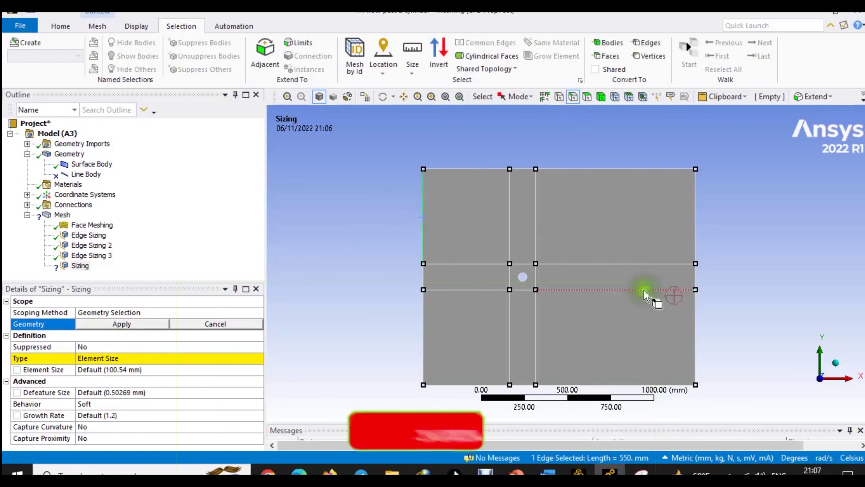
left_click(696, 329, "ctrl")
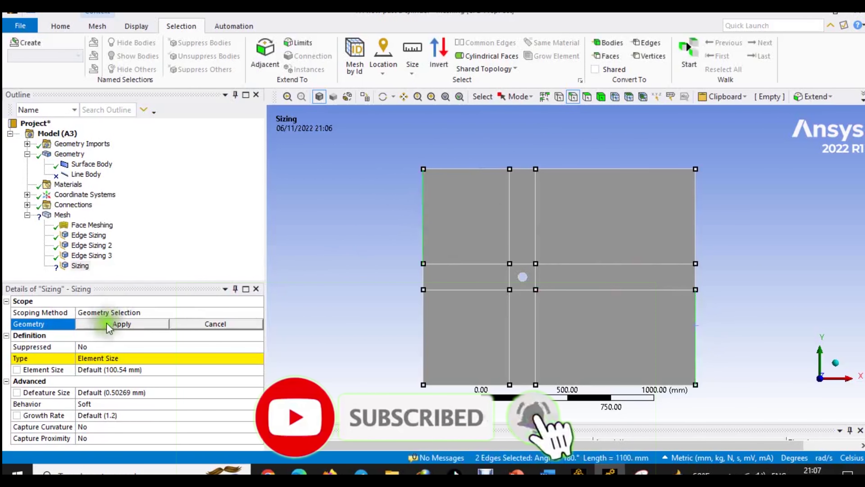
left_click(121, 324)
- Define the fourth edge sizing by Number of Divisions with 100 divisions and Hard behavior
left_click(127, 357)
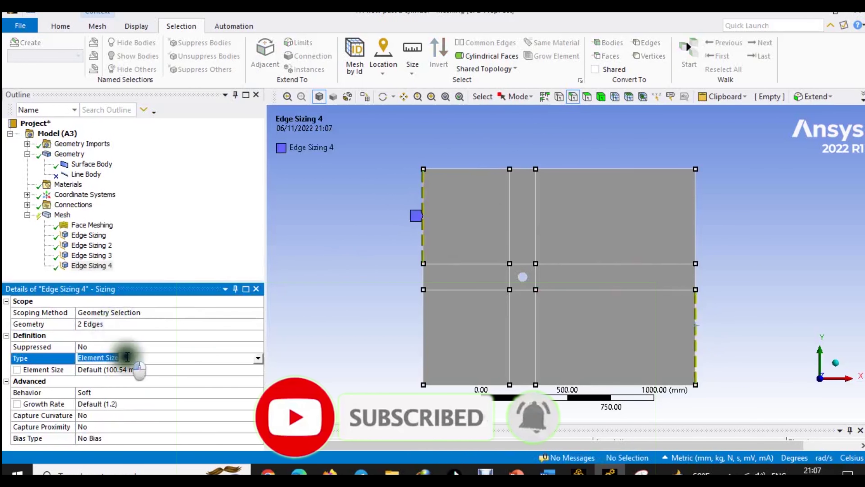
left_click(257, 358)
left_click(252, 364)
left_click(231, 375)
left_click(117, 369)
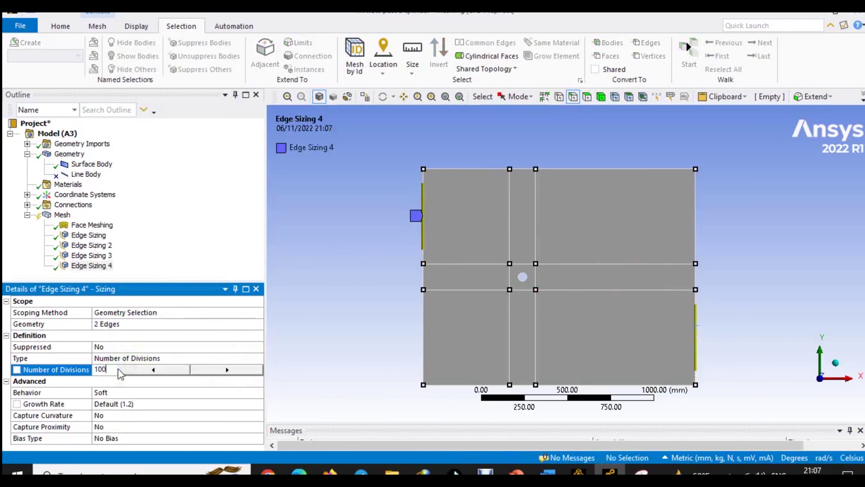
type("100")
key("Return")
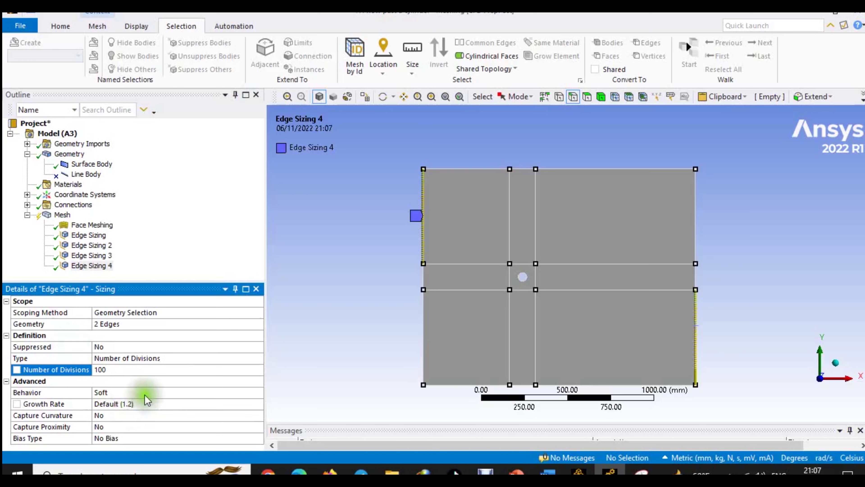
left_click(227, 392)
left_click(259, 392)
left_click(209, 410)
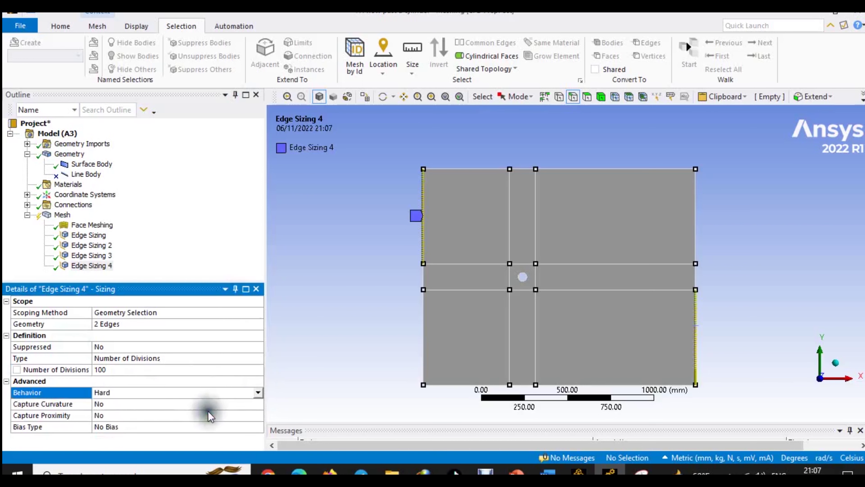
- Give the fourth edge sizing the short-to-long dash bias type with a bias factor of 20
left_click(170, 426)
left_click(250, 428)
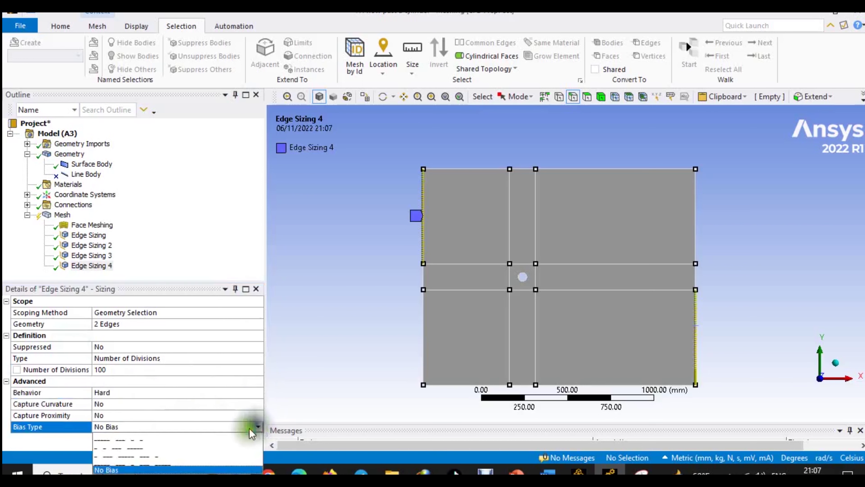
left_click(209, 446)
scroll(255, 423, "down", 1)
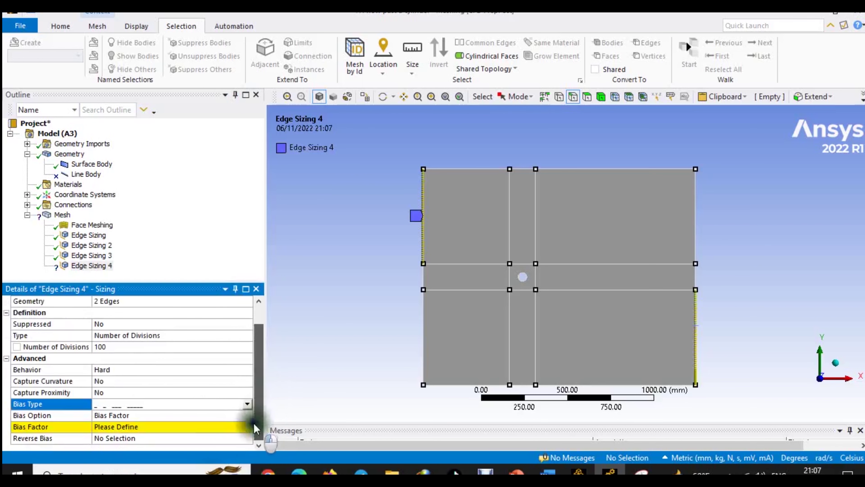
left_click(217, 426)
type("20")
key("Return")
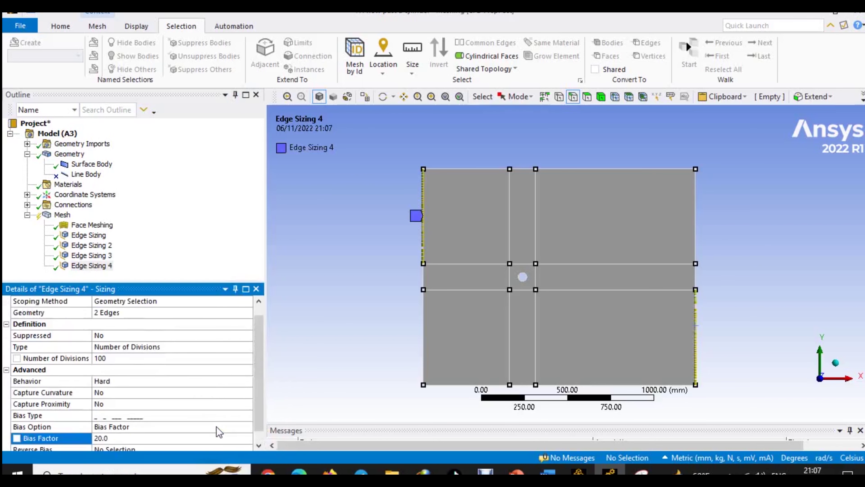
- Examine the biased division spacing along the left boundary's upper segment and the right boundary's lower segment
scroll(458, 228, "up", 5)
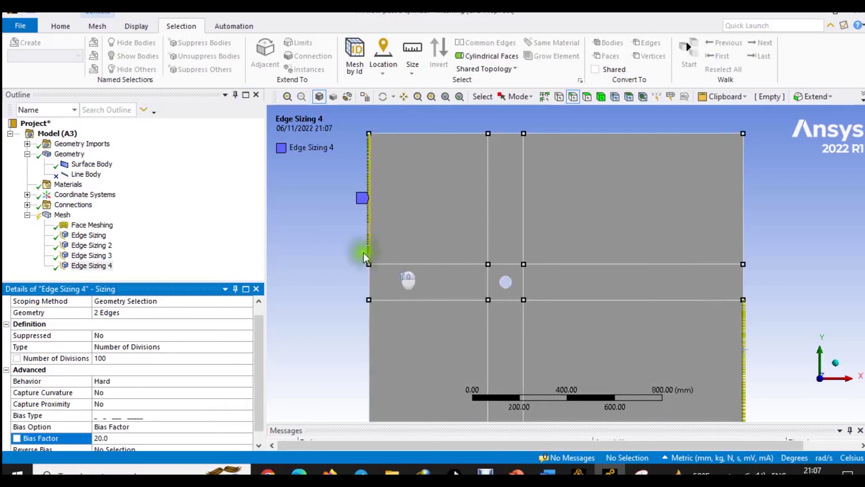
left_click(403, 96)
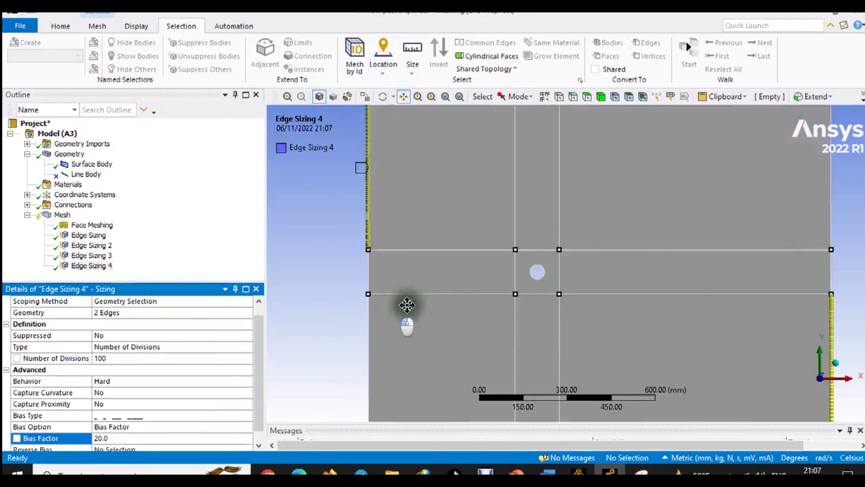
scroll(407, 304, "up", 3)
left_click_drag(453, 199, 546, 271)
scroll(519, 263, "up", 3)
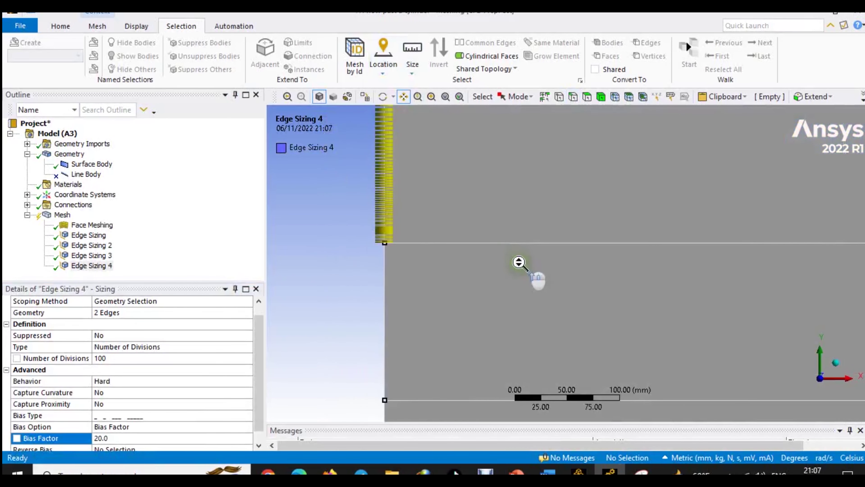
scroll(508, 260, "down", 8)
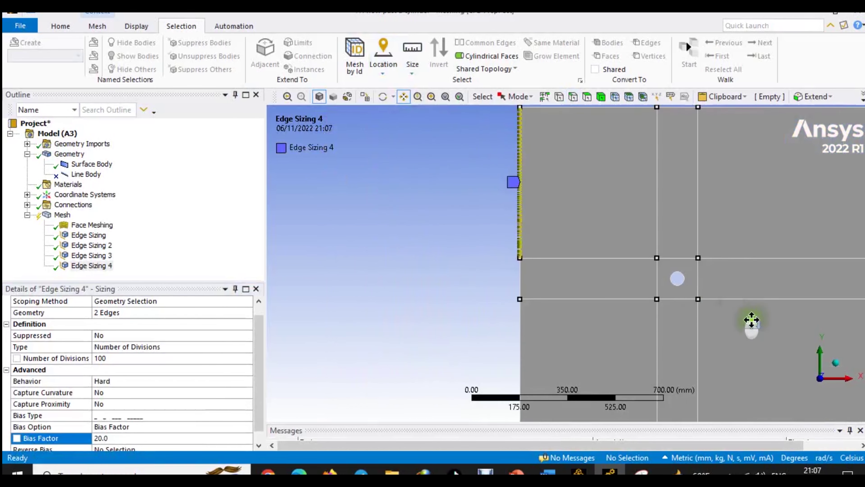
scroll(724, 309, "up", 2)
scroll(676, 310, "down", 2)
scroll(551, 286, "up", 4)
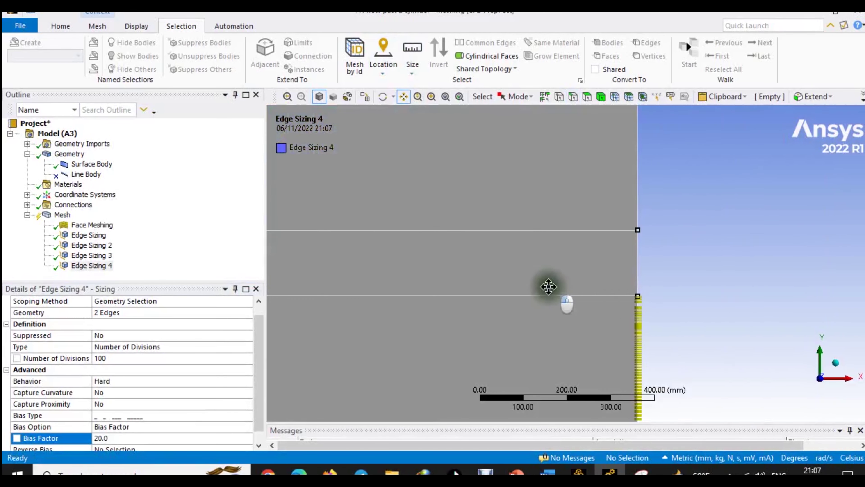
scroll(698, 308, "down", 5)
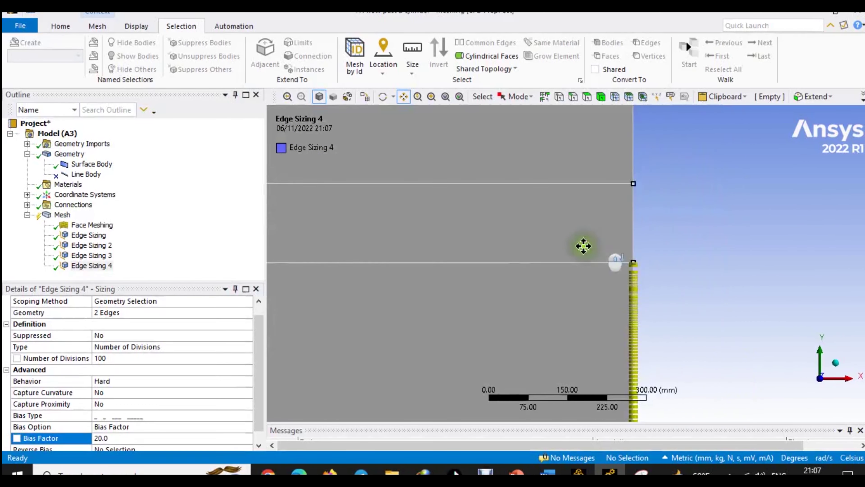
scroll(440, 230, "down", 1)
left_click_drag(441, 234, 545, 235)
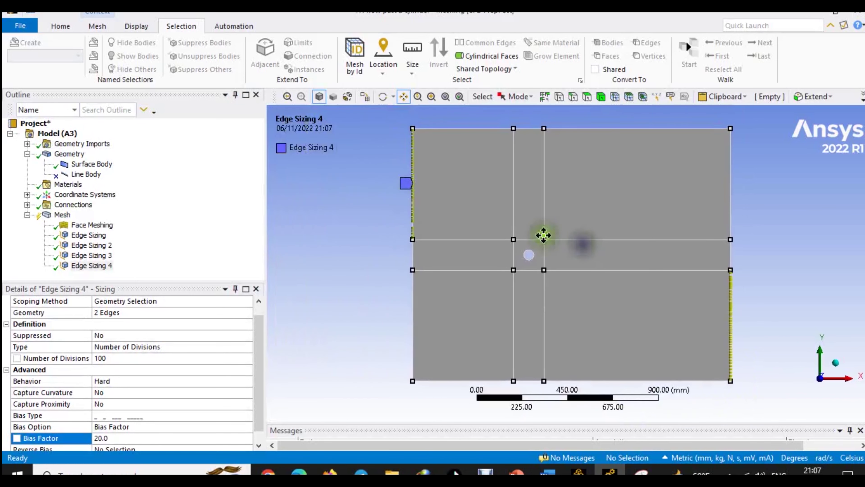
scroll(649, 214, "up", 1)
scroll(649, 214, "down", 1)
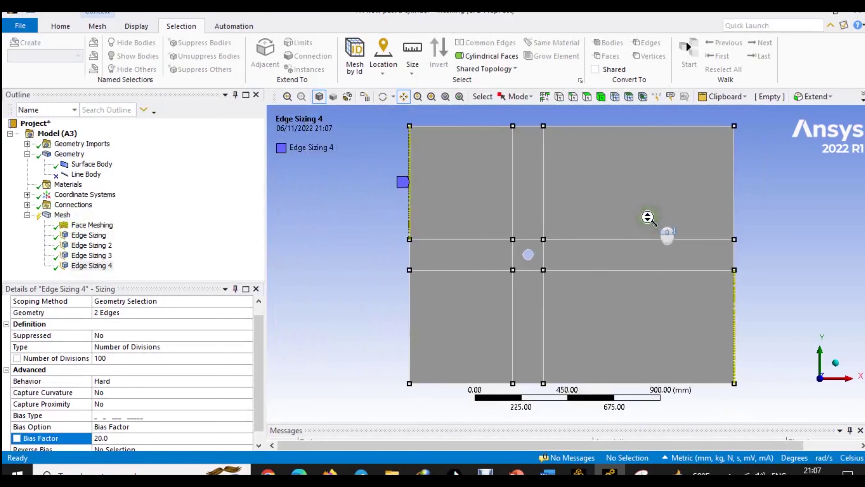
left_click_drag(649, 214, 640, 235)
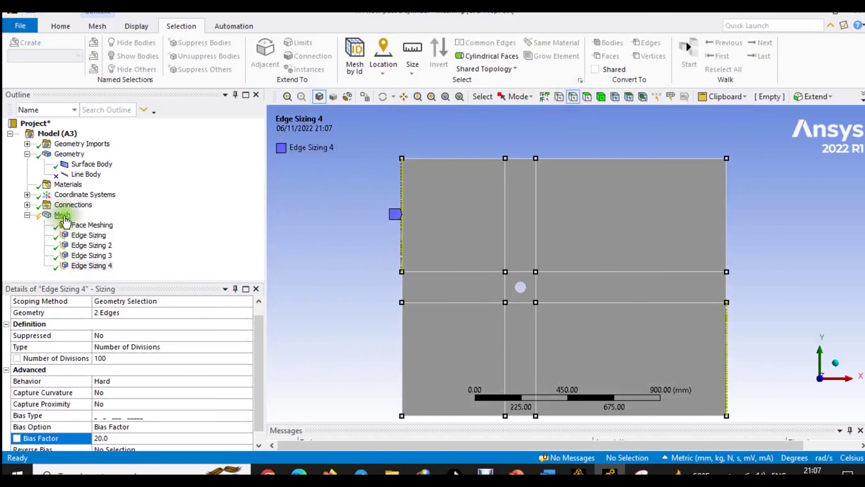
- Insert a fifth mesh sizing control scoped to the rightmost segment of the upper boundary
left_click(62, 215)
right_click(63, 216)
mouse_move(170, 226)
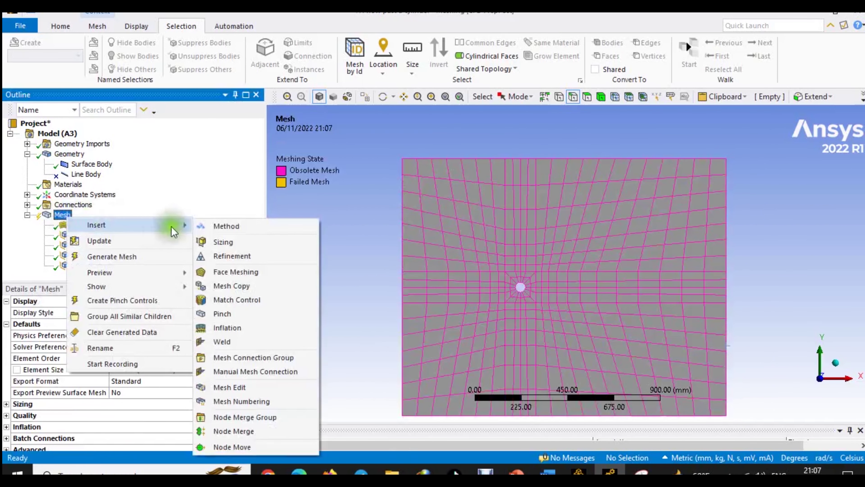
left_click(244, 242)
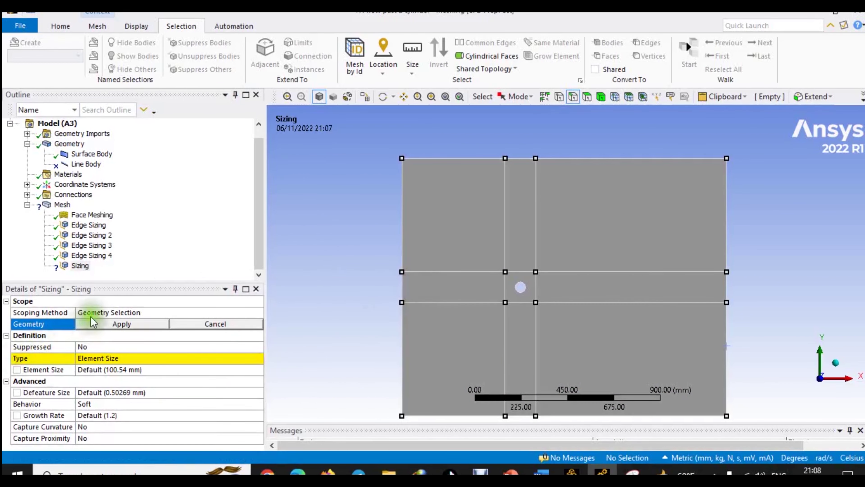
left_click(579, 161)
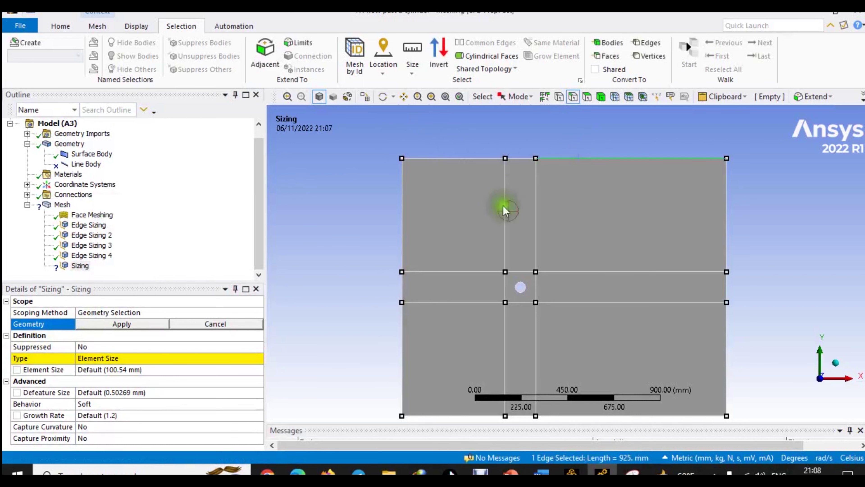
left_click(132, 324)
- Define the fifth edge sizing by Number of Divisions with 150 divisions and Hard behavior
left_click(136, 358)
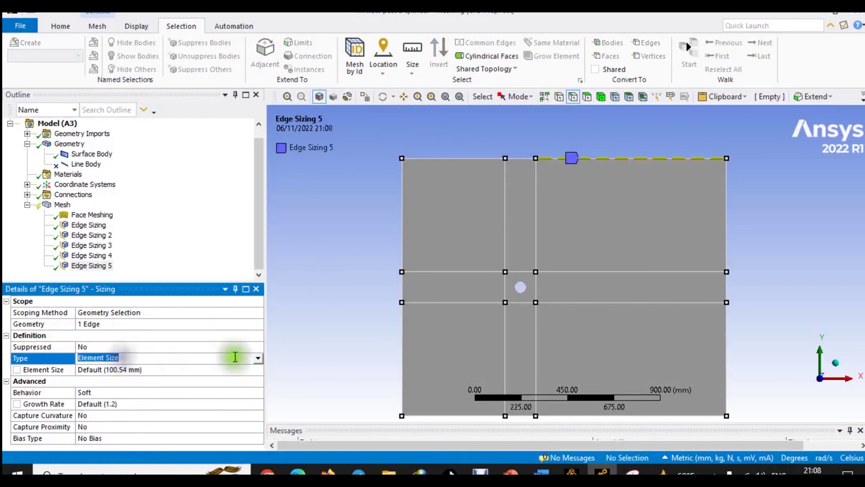
left_click(260, 357)
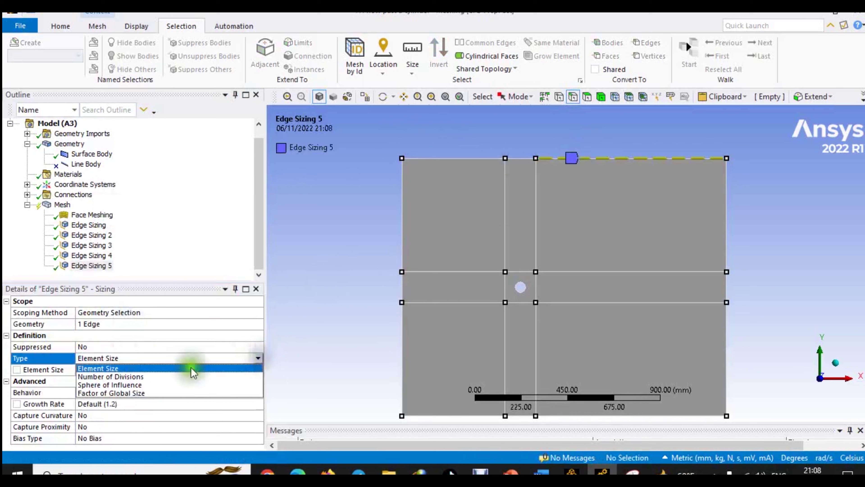
left_click(179, 374)
left_click(119, 370)
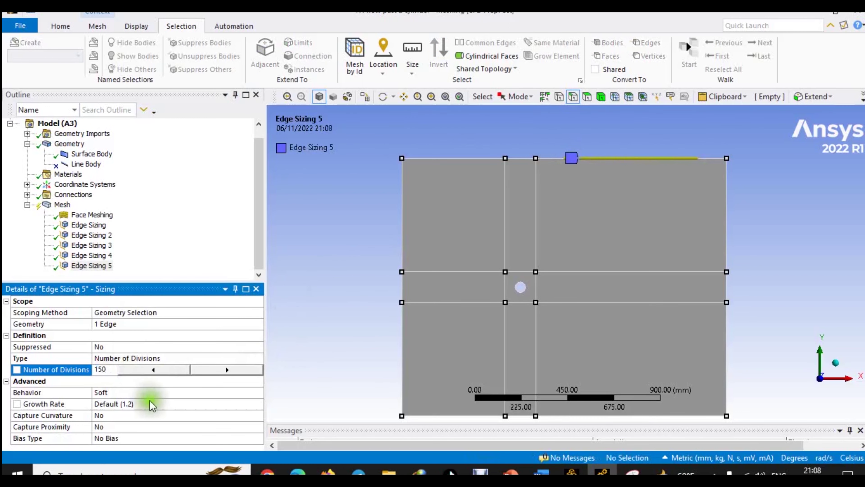
left_click(146, 392)
left_click(259, 392)
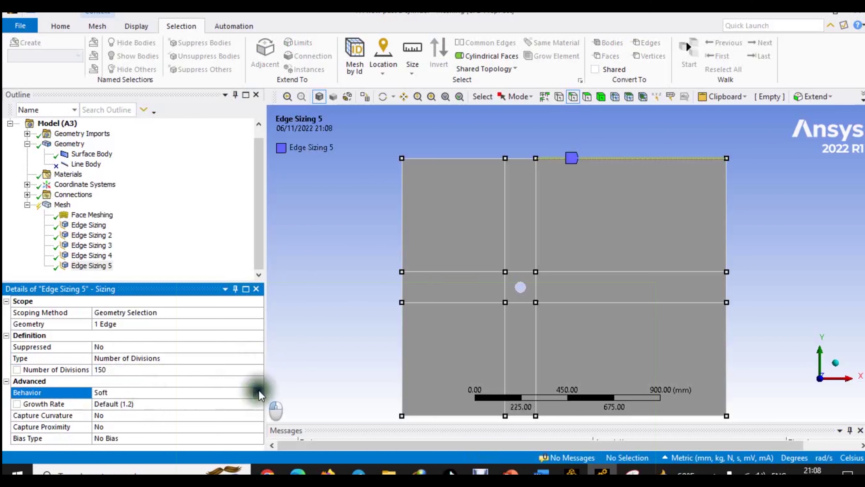
left_click(158, 412)
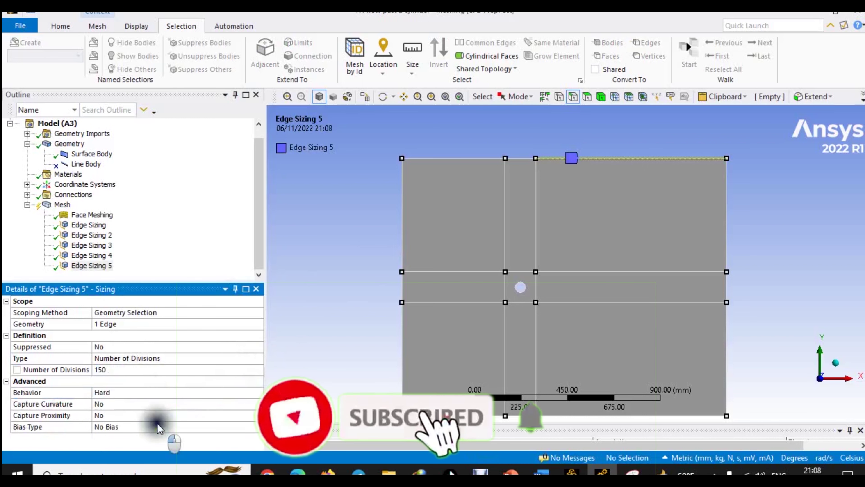
- Give the fifth edge sizing the short-to-long dash bias type with a bias factor of 10
left_click(159, 426)
left_click(211, 427)
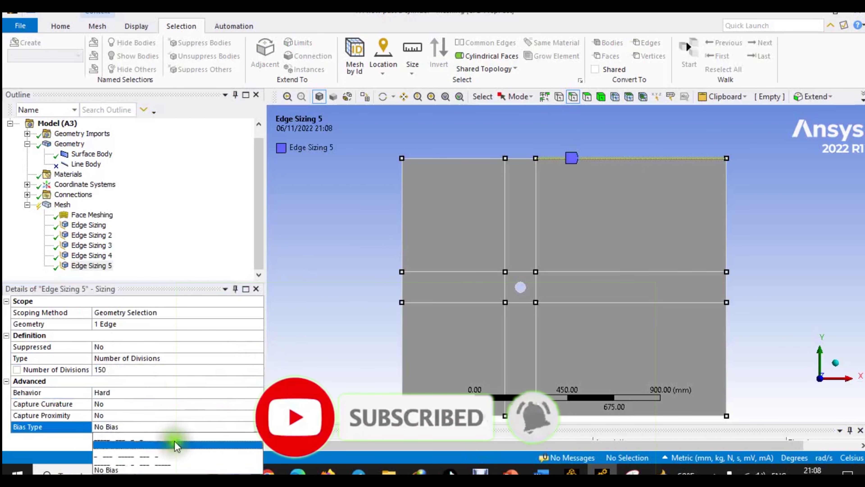
left_click(174, 448)
left_click(117, 449)
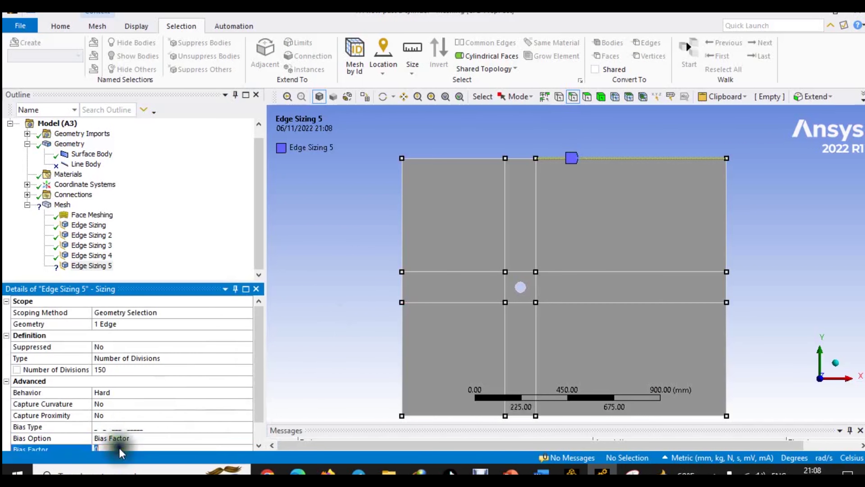
left_click(146, 427)
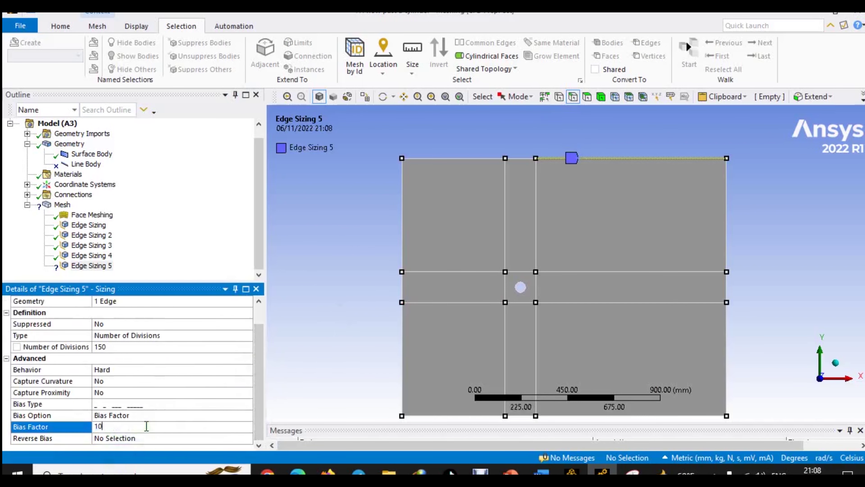
key("Return")
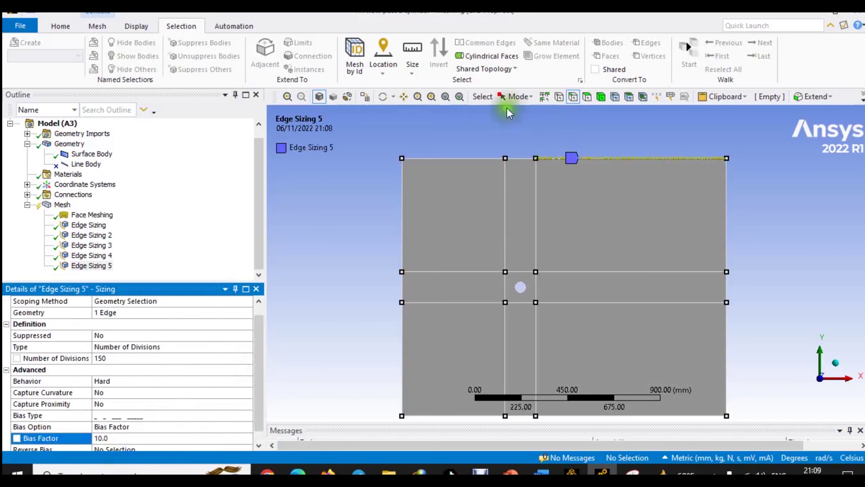
- Examine the biased division spacing along the rightmost segment of the upper boundary
left_click(404, 97)
left_click_drag(540, 186, 502, 267)
scroll(518, 207, "up", 5)
scroll(502, 267, "up", 3)
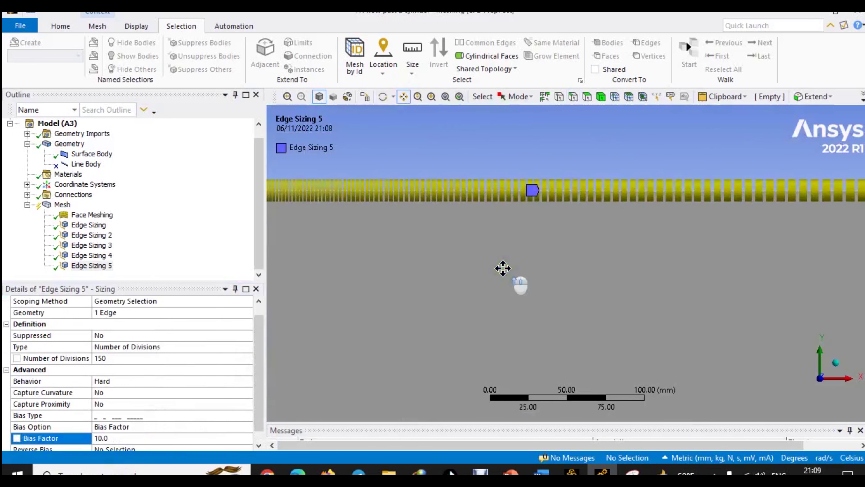
scroll(617, 230, "down", 4)
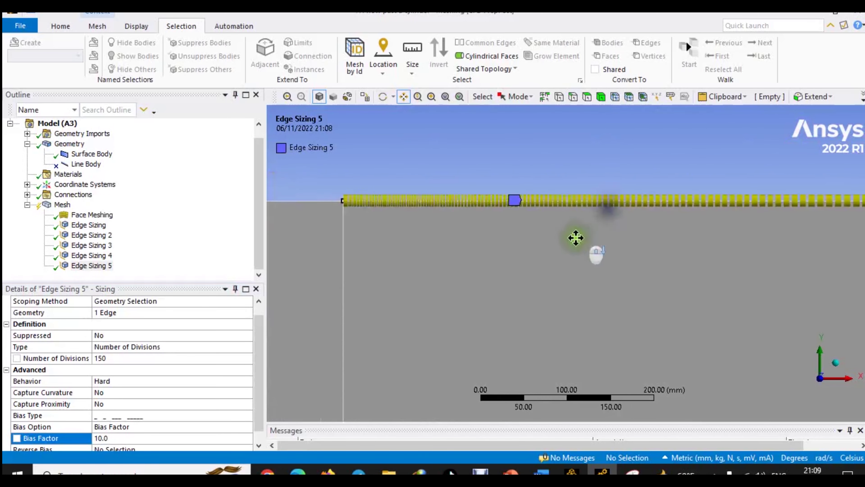
left_click_drag(574, 238, 538, 264)
scroll(538, 264, "down", 5)
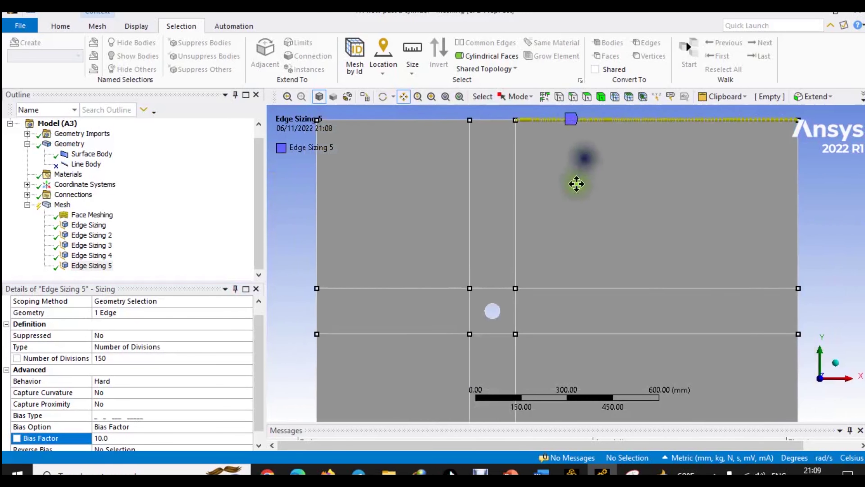
- Insert a sixth mesh sizing control and activate edge selection for its scope
left_click(63, 205)
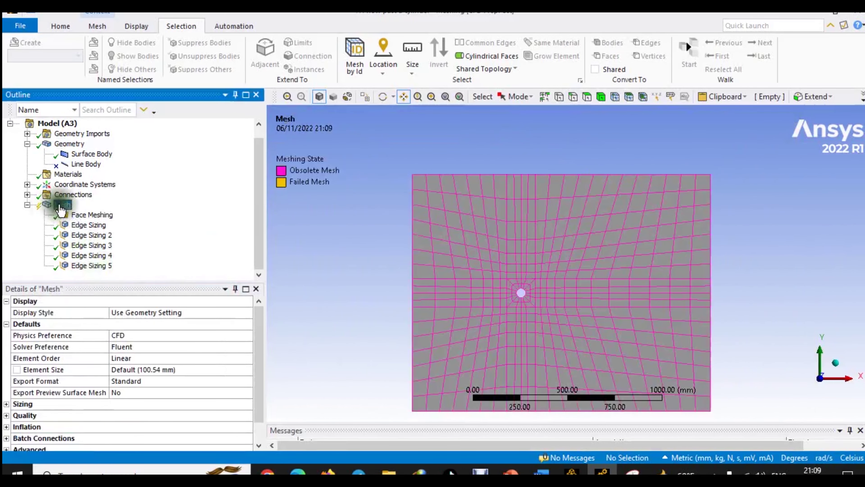
right_click(63, 205)
mouse_move(150, 218)
left_click(222, 230)
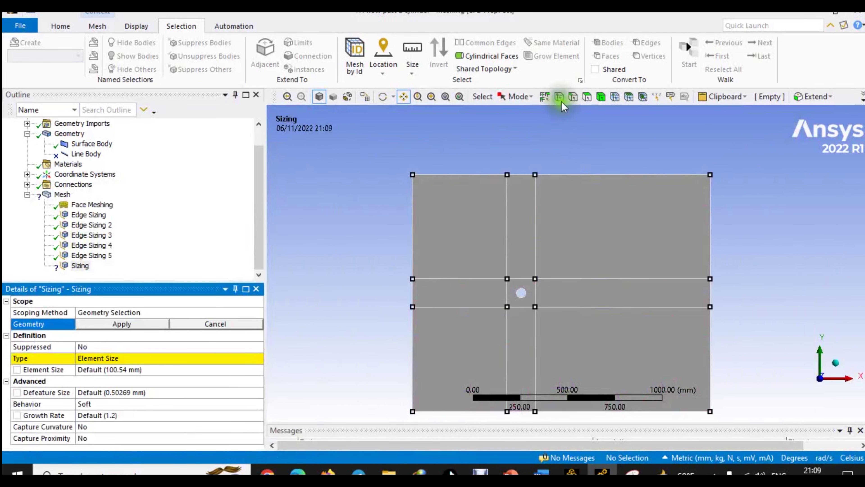
left_click(572, 98)
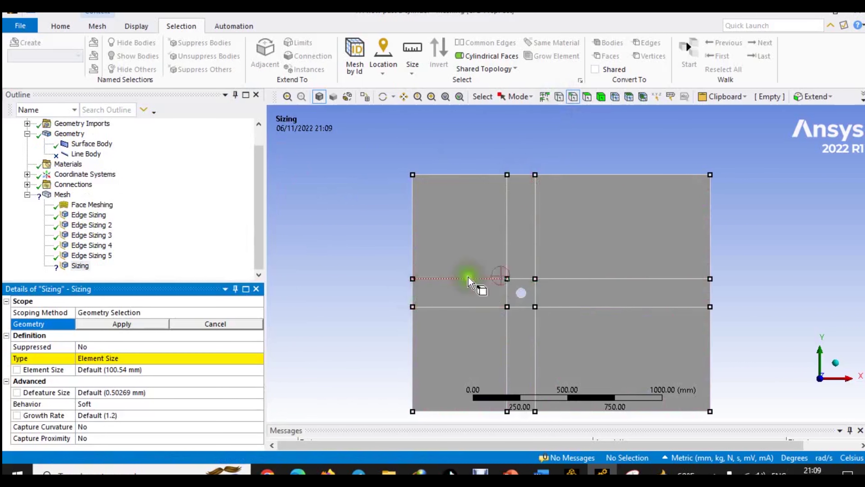
- Scope the sixth sizing to the four sides of the square around the cylinder and the short middle segment of each outer boundary
left_click(521, 175)
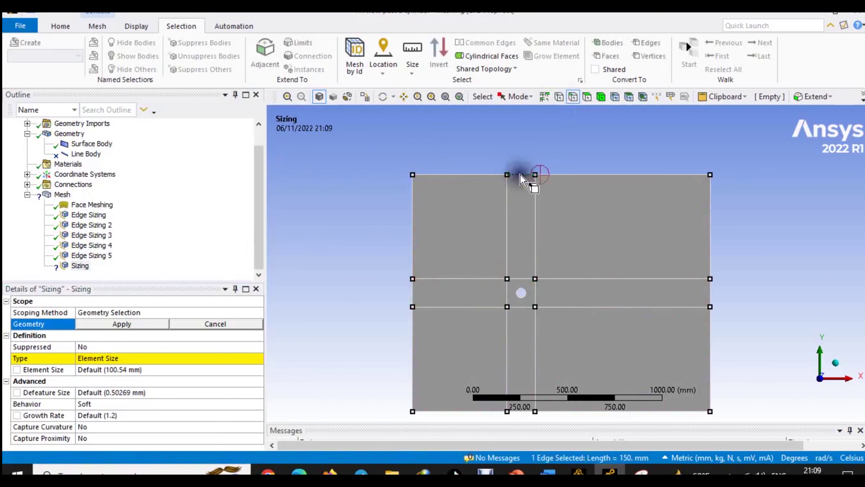
left_click(522, 278, "ctrl")
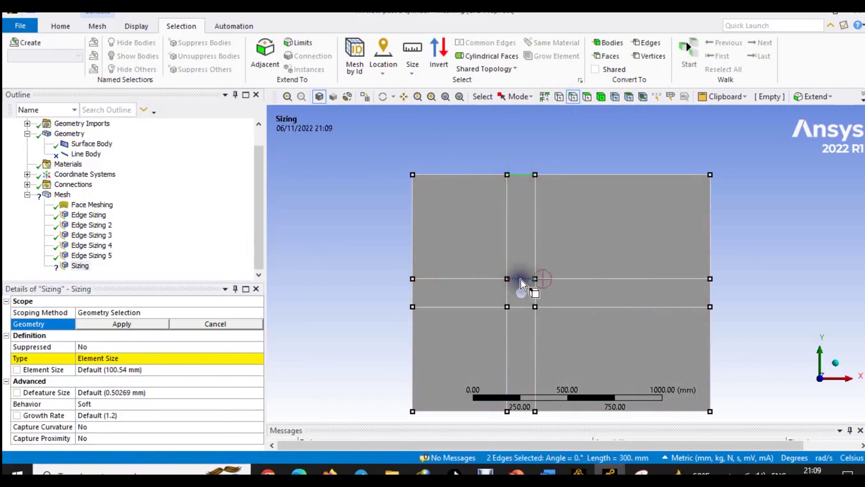
left_click(713, 290, "ctrl")
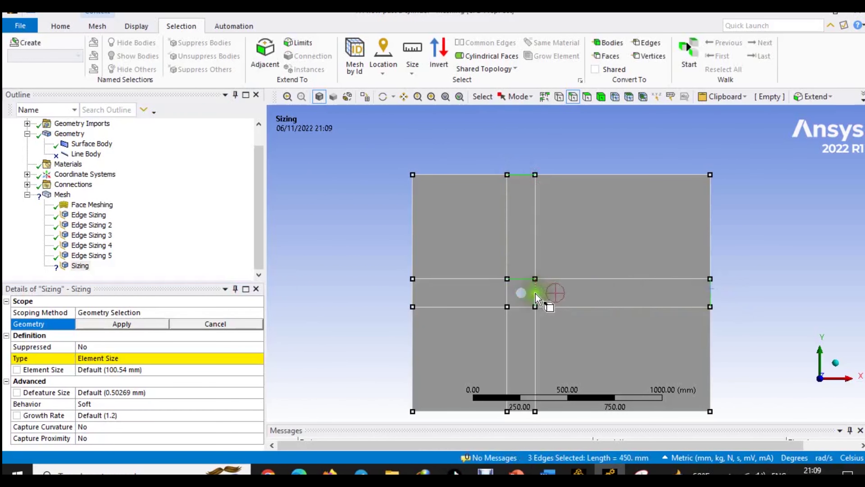
left_click(536, 292, "ctrl")
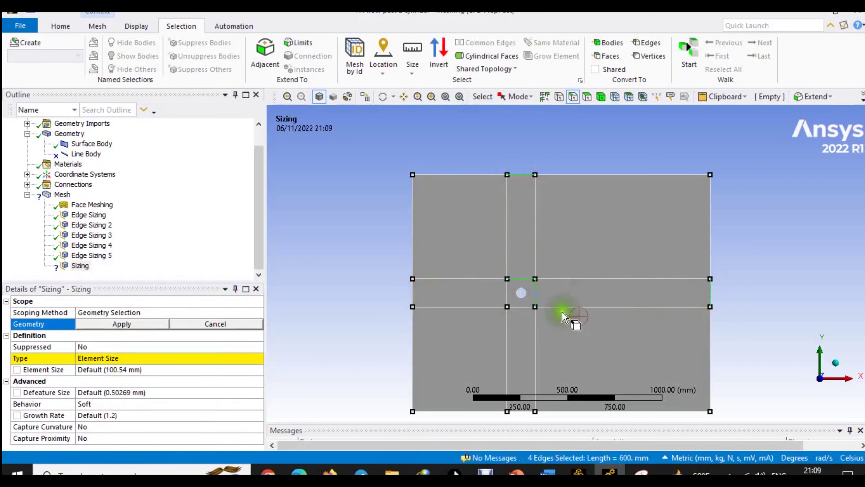
left_click(519, 307, "ctrl")
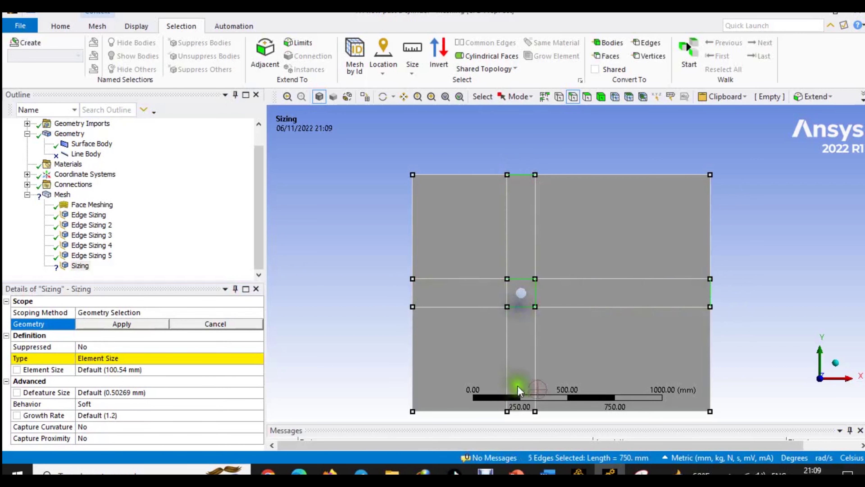
left_click(522, 410, "ctrl")
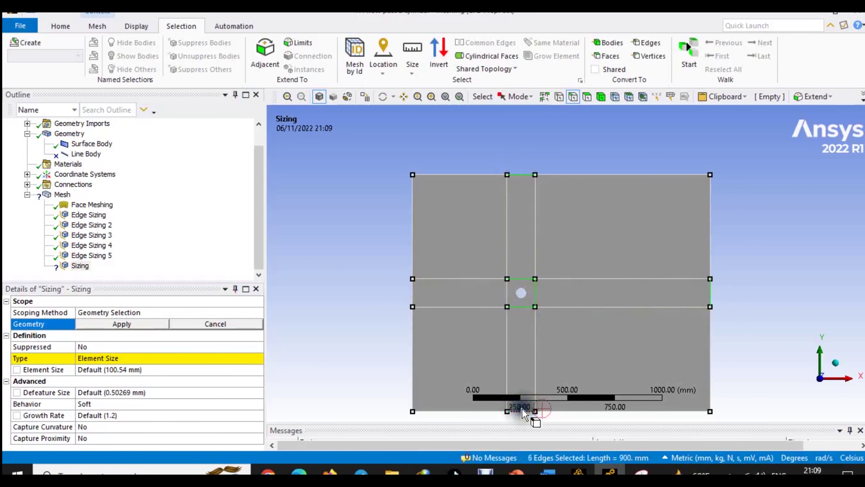
left_click(412, 294, "ctrl")
left_click(507, 293, "ctrl")
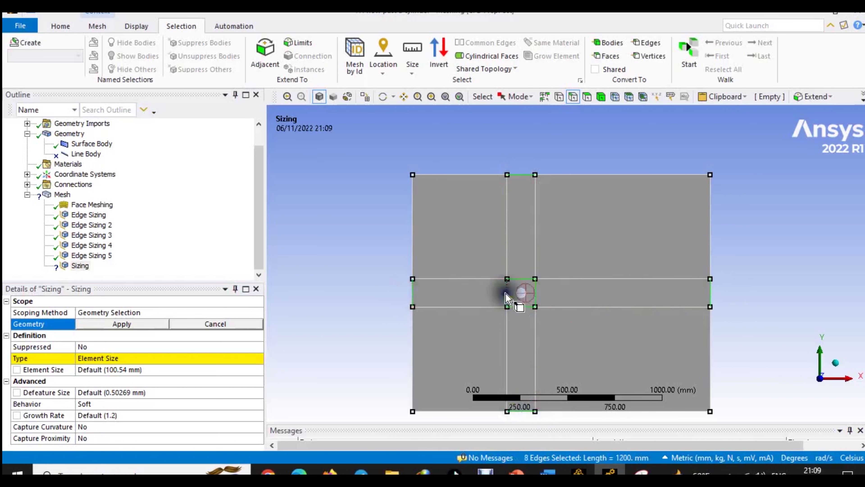
left_click(149, 325)
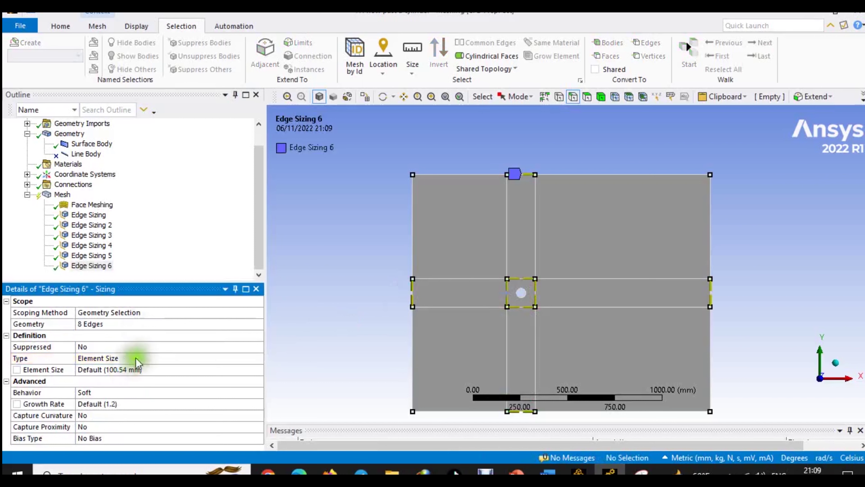
- Define the sixth edge sizing by number of divisions, with 50 divisions and hard behavior
left_click(207, 358)
left_click(258, 358)
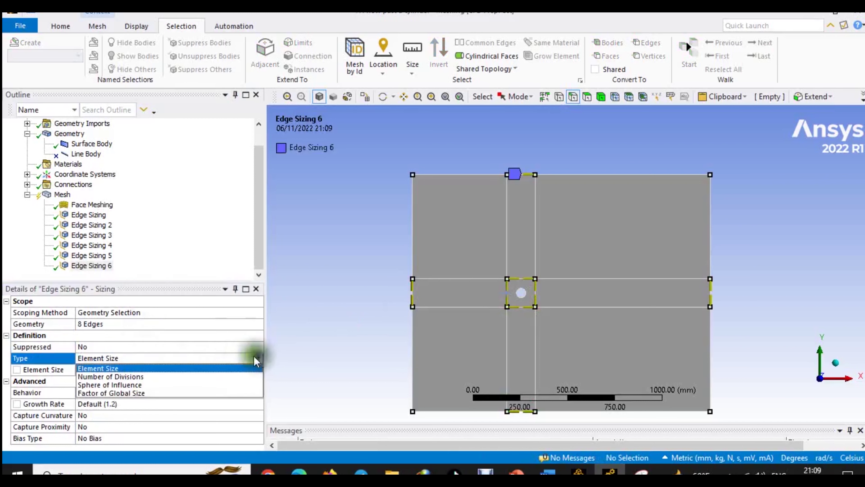
left_click(199, 376)
left_click(139, 372)
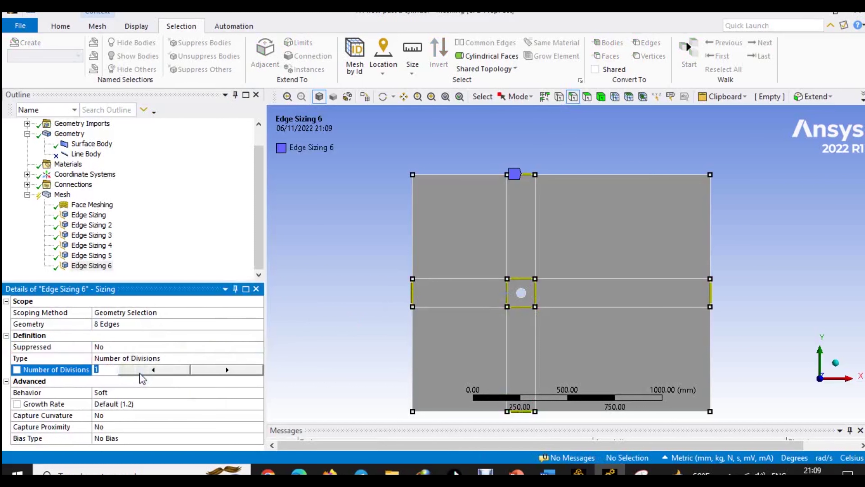
type("50")
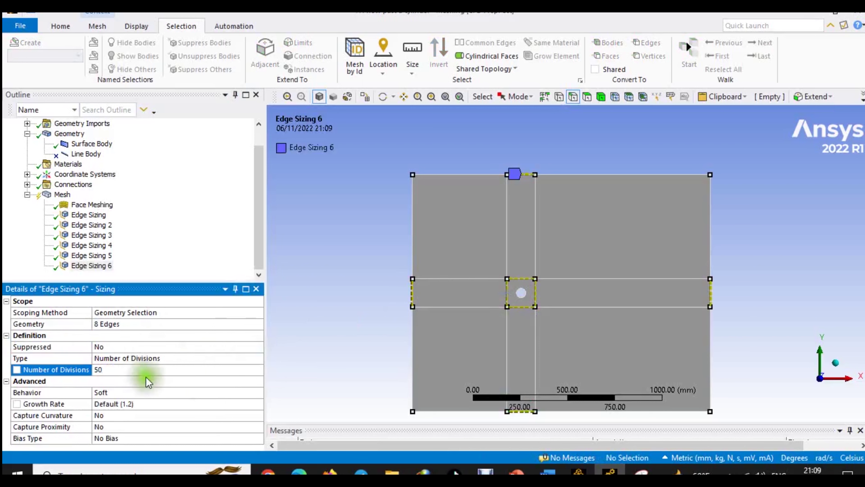
left_click(152, 394)
left_click(257, 392)
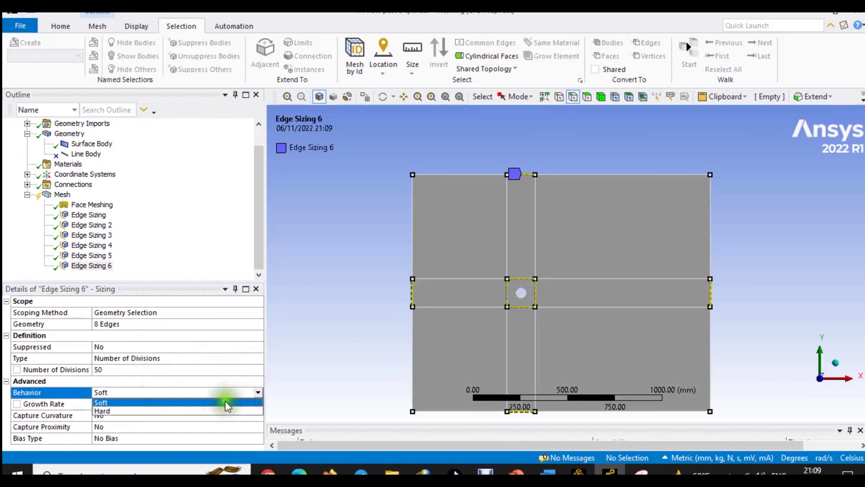
left_click(212, 411)
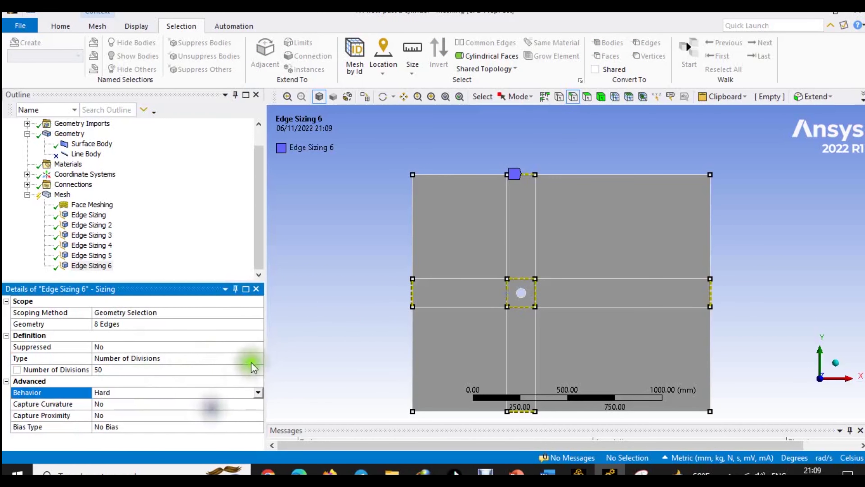
left_click(256, 262)
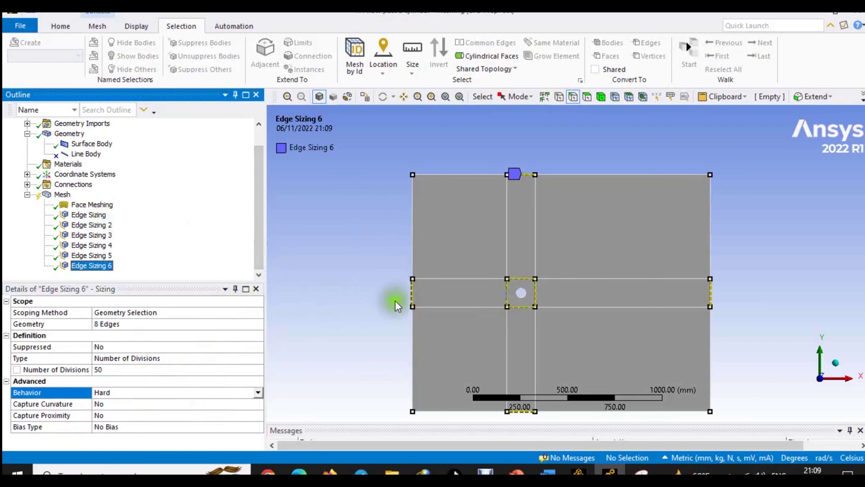
- Insert a seventh mesh sizing scoped to the lower segment of the left boundary and the upper segment of the right boundary
scroll(407, 300, "up", 3)
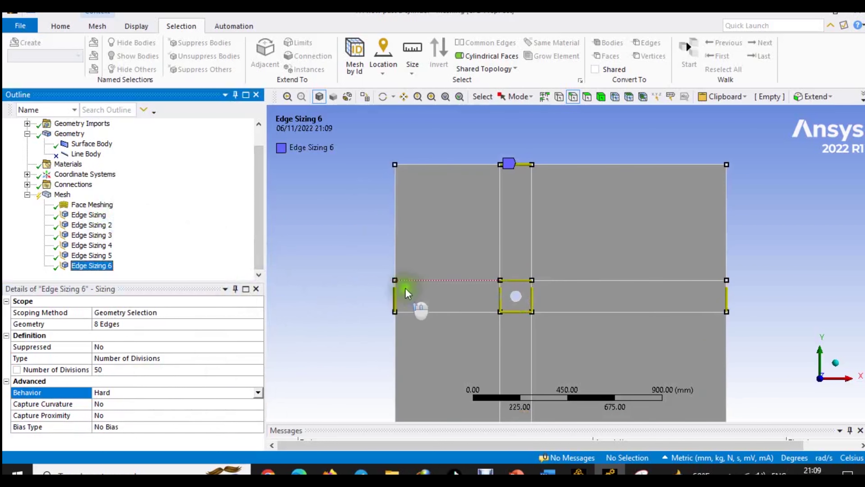
scroll(338, 308, "up", 2)
scroll(386, 308, "down", 5)
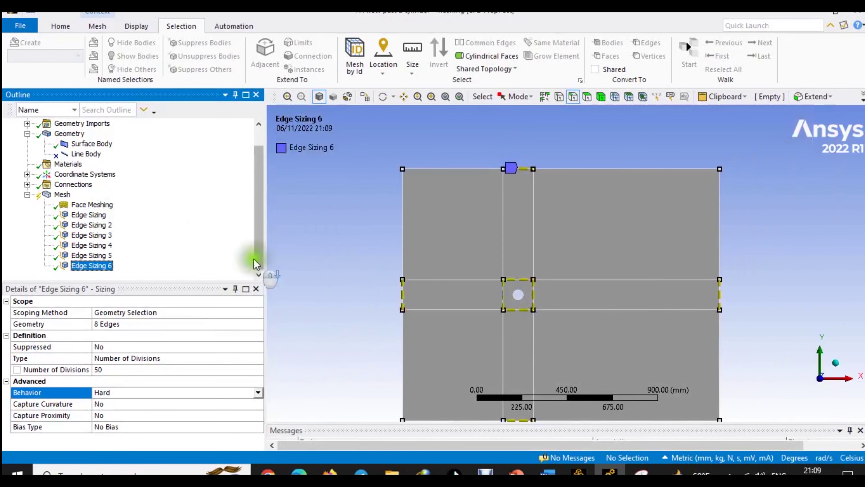
scroll(529, 299, "down", 1)
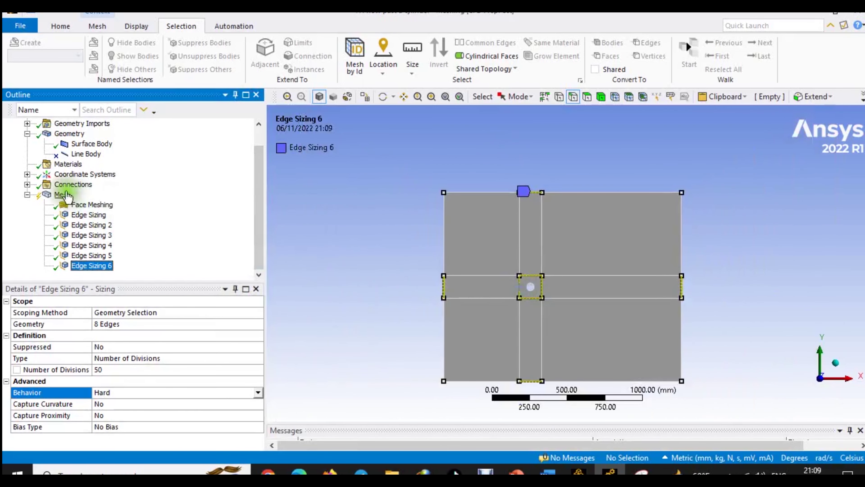
right_click(67, 195)
mouse_move(139, 194)
left_click(234, 215)
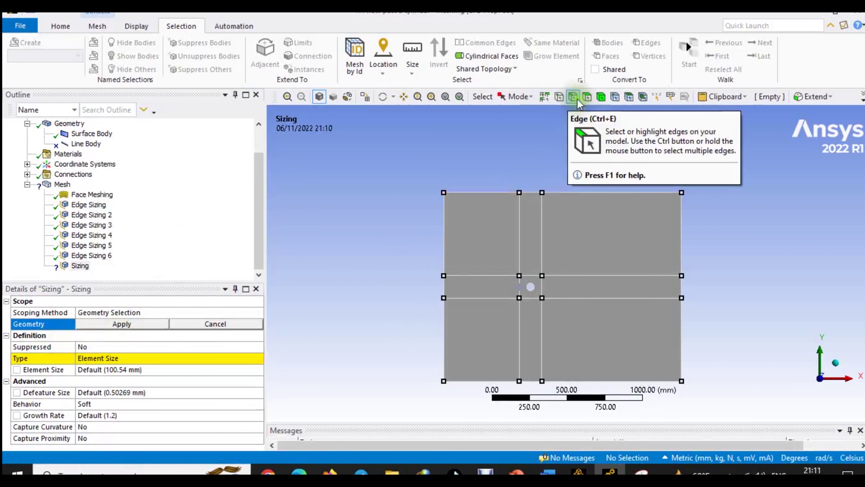
left_click(445, 344)
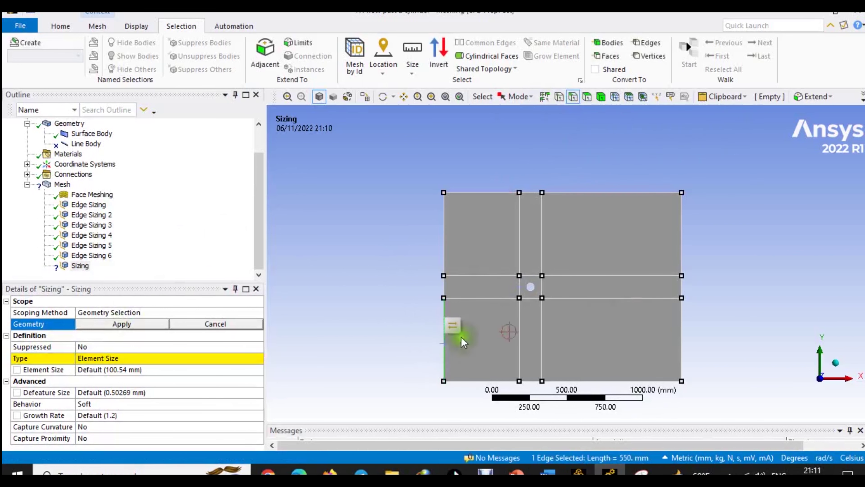
left_click(682, 244, "ctrl")
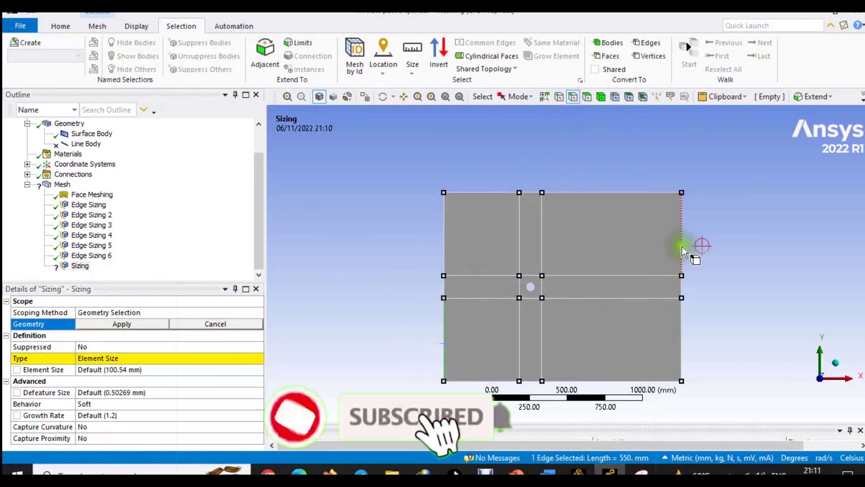
left_click(119, 323)
- Define the seventh edge sizing by number of divisions, with 100 divisions and hard behavior
left_click(132, 355)
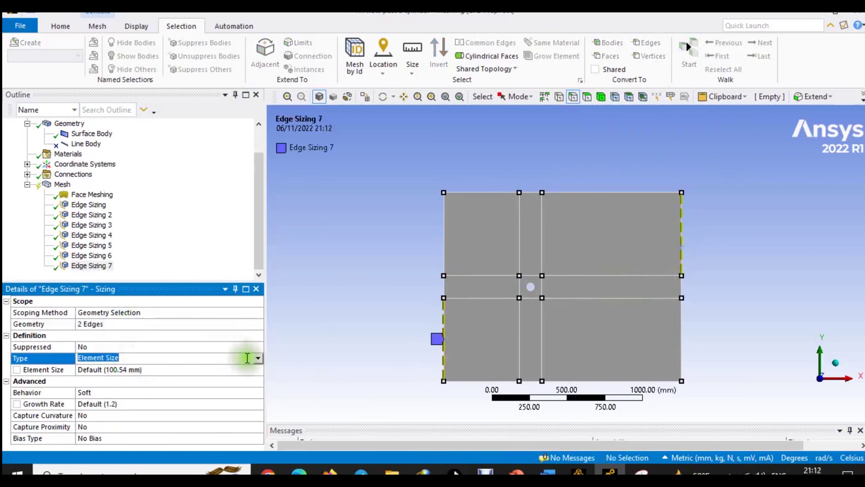
left_click(258, 358)
left_click(218, 376)
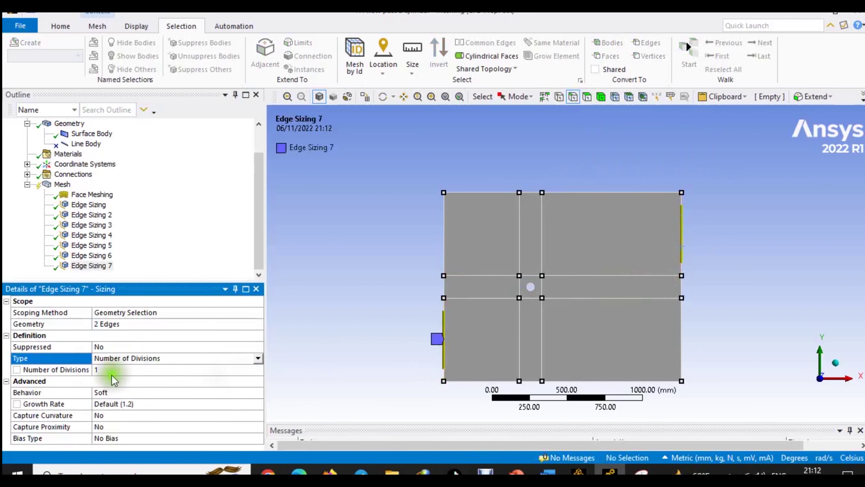
left_click(120, 369)
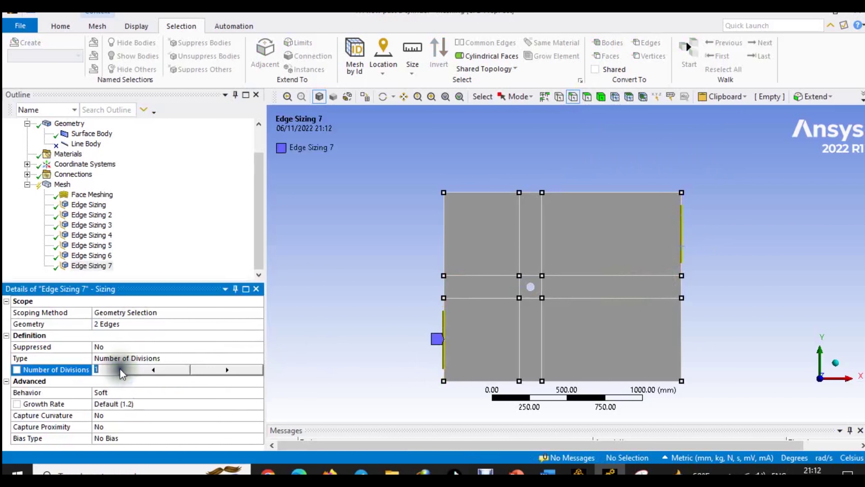
type("100")
key("Return")
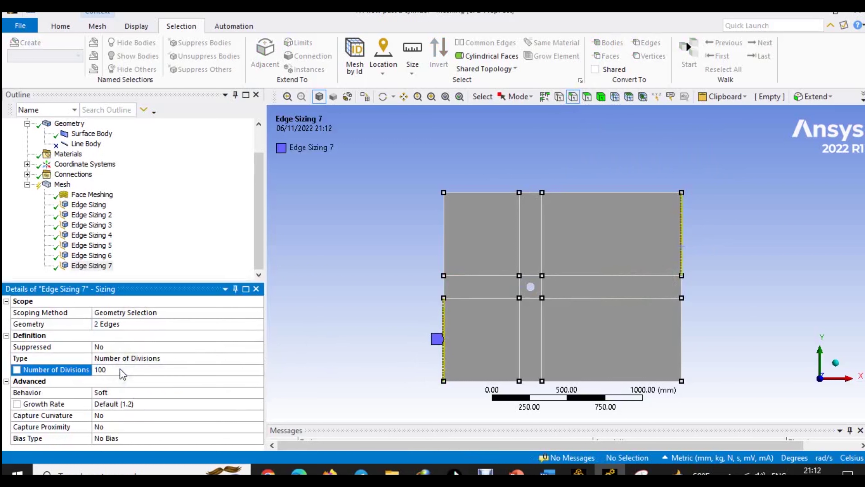
left_click(148, 394)
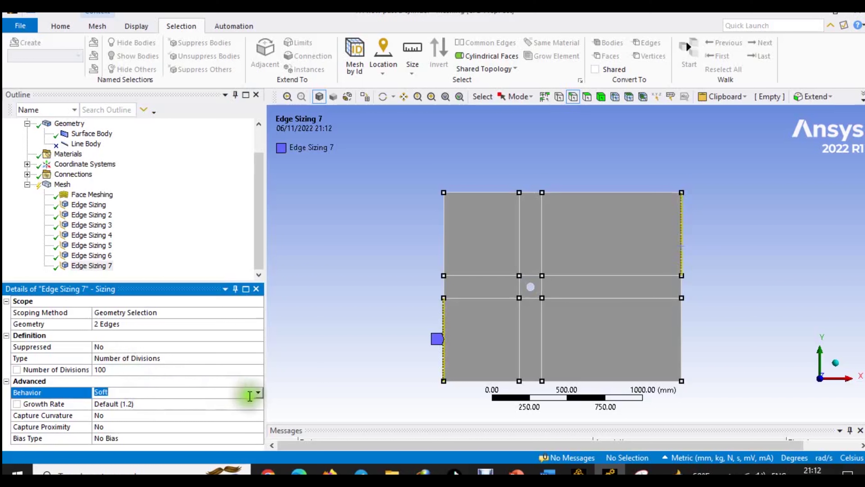
left_click(260, 393)
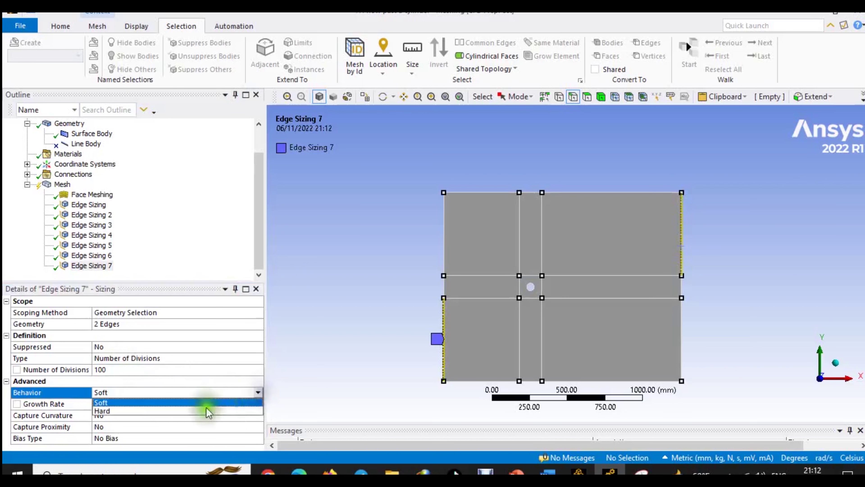
left_click(194, 411)
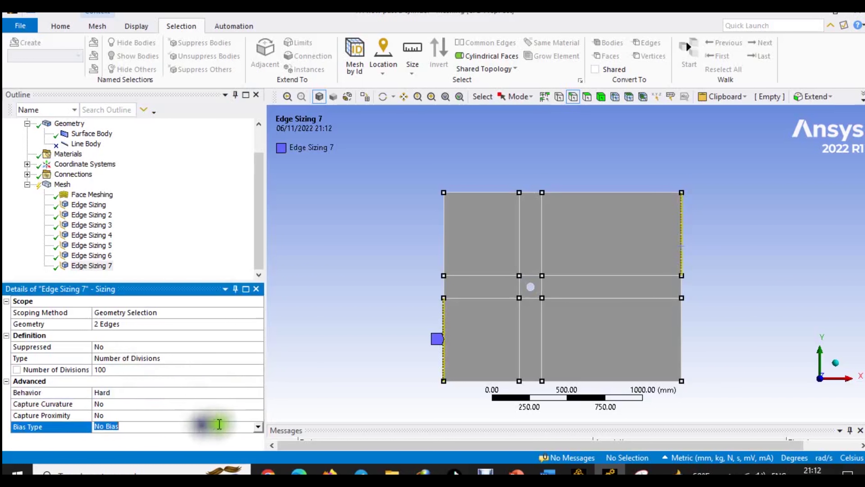
- Give the seventh edge sizing the long-to-short dash bias type with a bias factor of 20
left_click(257, 427)
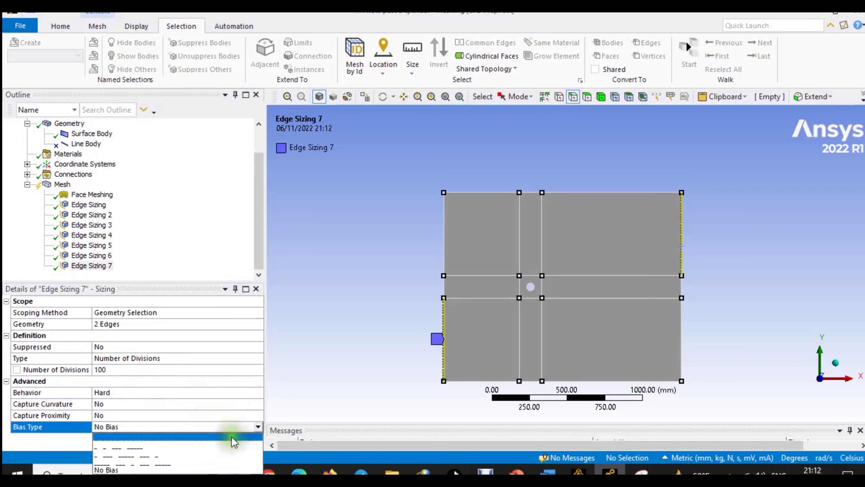
left_click(232, 437)
scroll(255, 426, "down", 1)
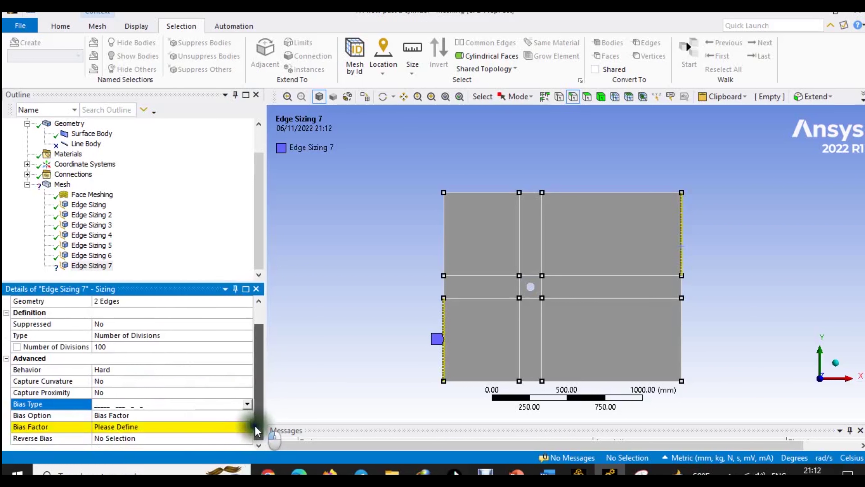
left_click(206, 426)
type("20")
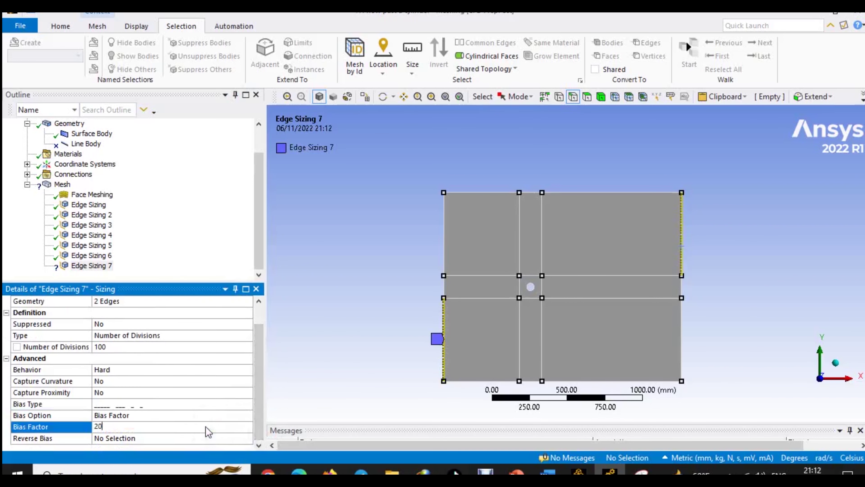
key("Return")
- Examine the biased division spacing along the lower left and upper right boundary segments
scroll(670, 260, "up", 4)
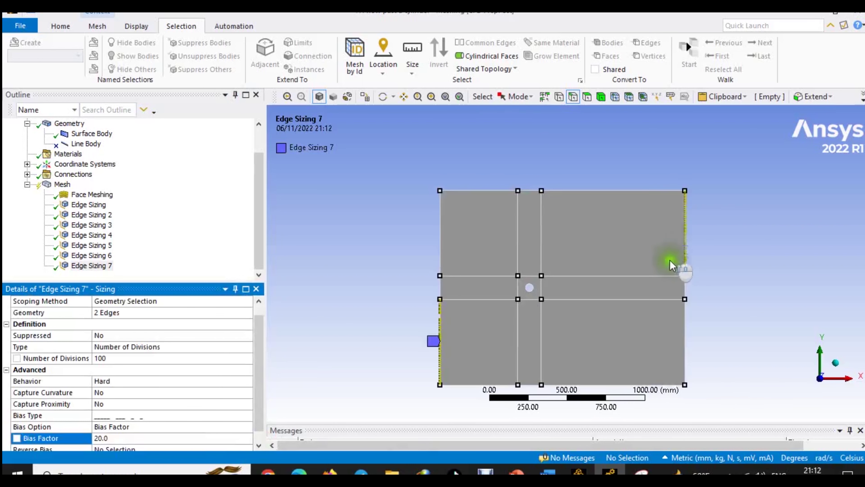
scroll(311, 330, "up", 2)
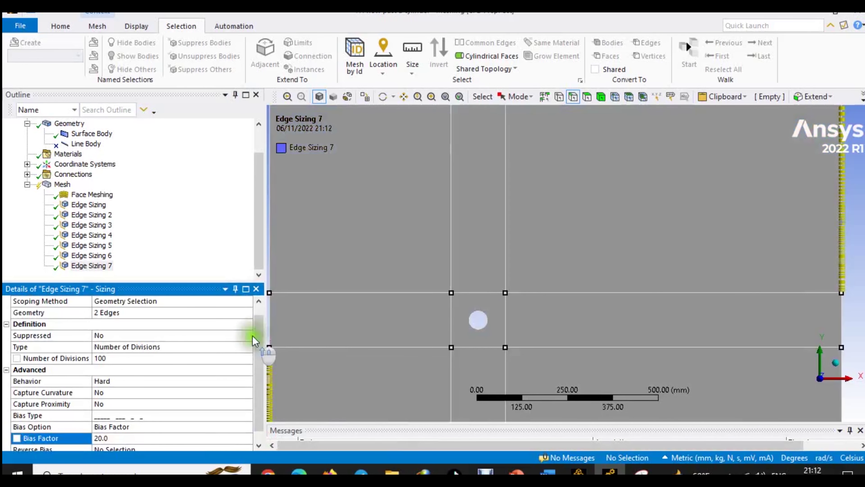
left_click(403, 96)
scroll(545, 306, "up", 5)
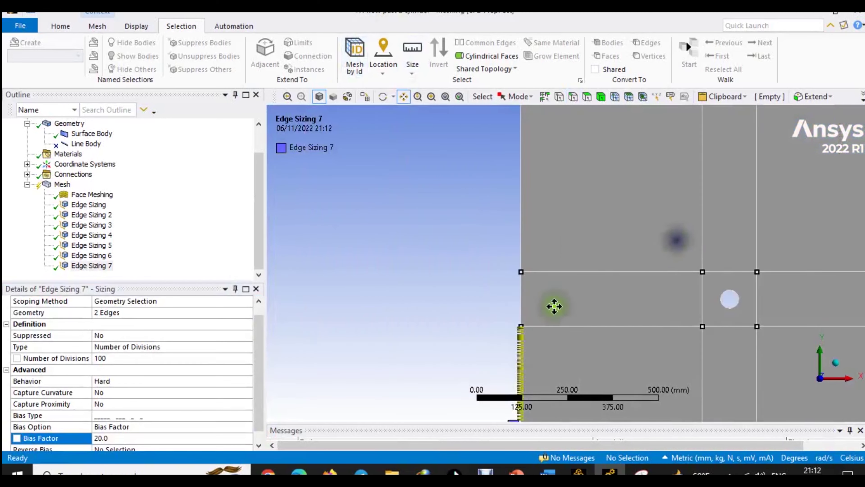
scroll(530, 313, "down", 8)
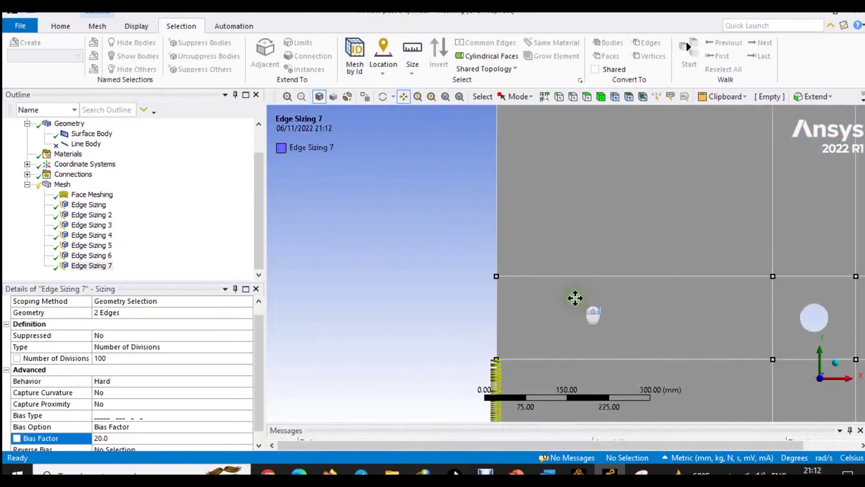
left_click_drag(620, 265, 466, 273)
scroll(483, 247, "down", 1)
left_click_drag(701, 259, 634, 241)
scroll(638, 257, "up", 5)
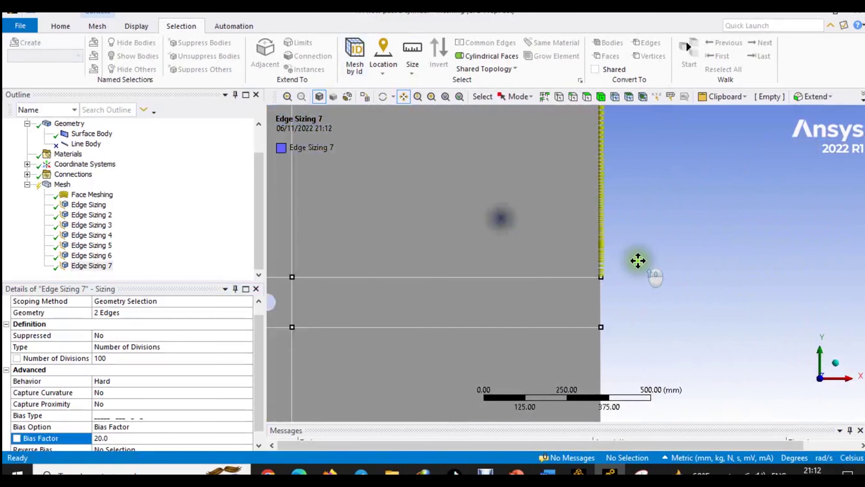
scroll(533, 274, "down", 4)
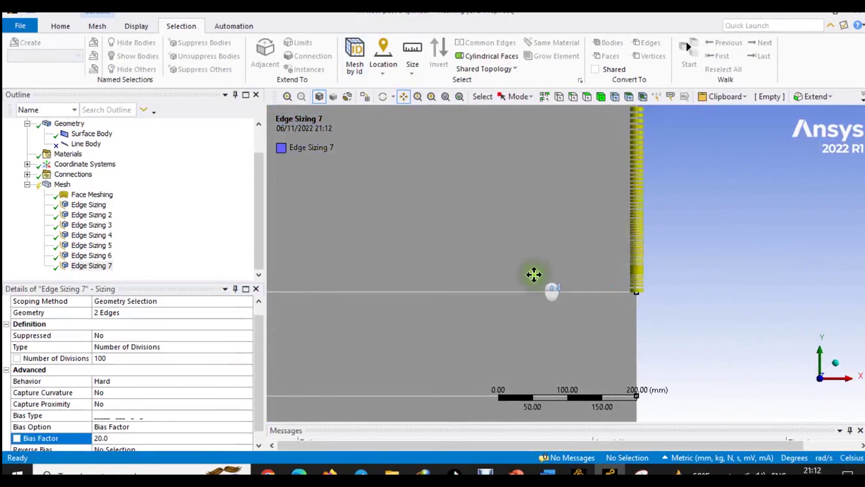
scroll(518, 269, "down", 2)
left_click_drag(519, 243, 598, 212)
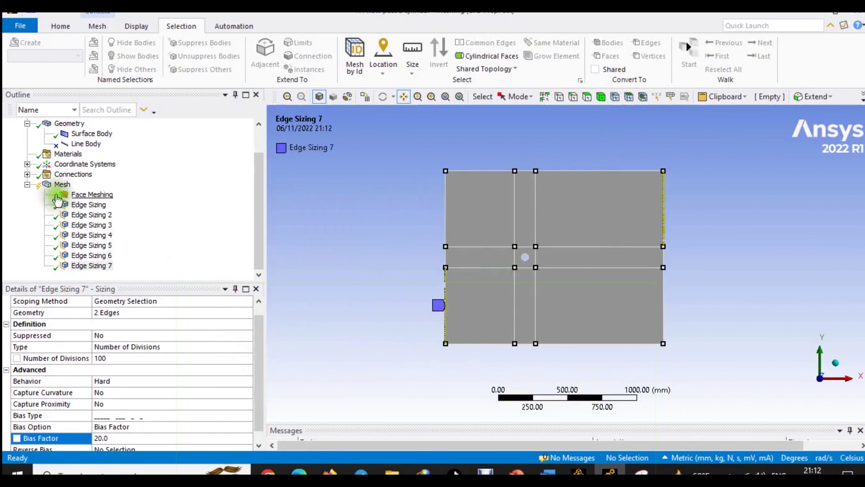
- Insert an eighth mesh sizing scoped to the upper segments of the two inner vertical lines
left_click(61, 186)
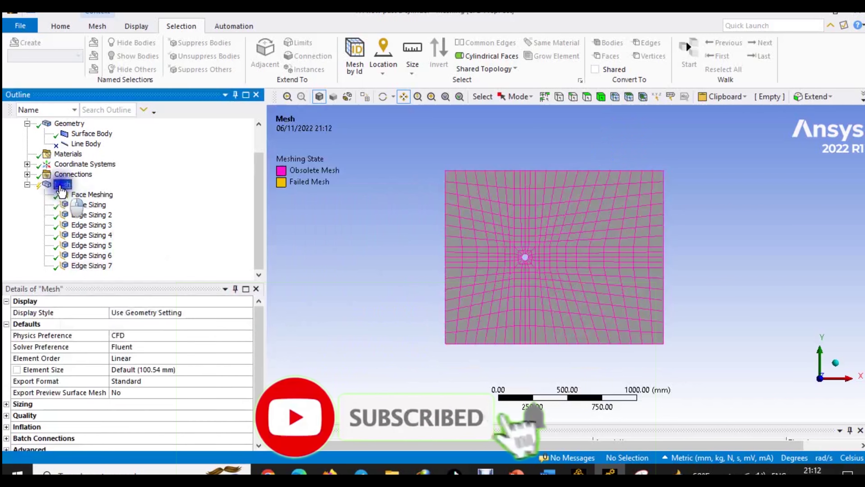
right_click(62, 186)
mouse_move(138, 193)
left_click(248, 210)
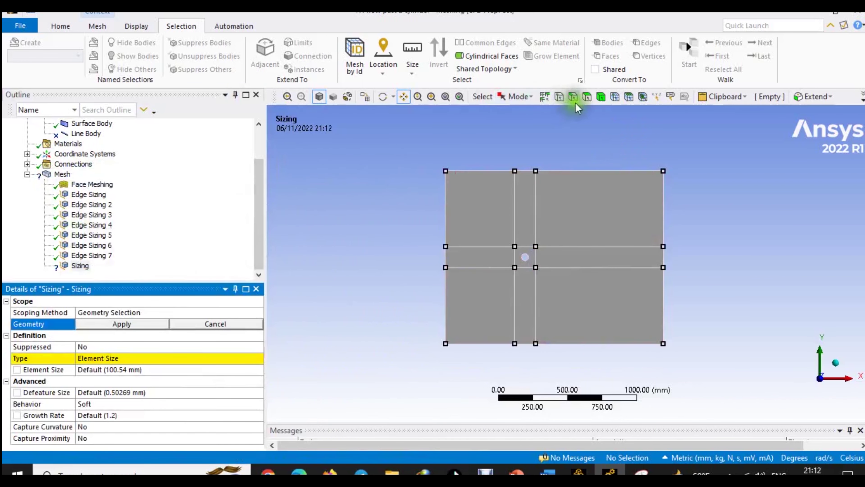
left_click(514, 212)
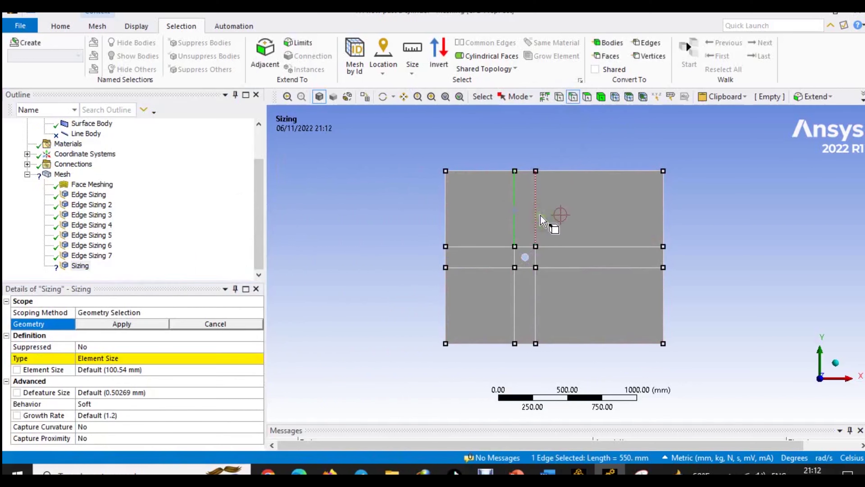
left_click(536, 216, "ctrl")
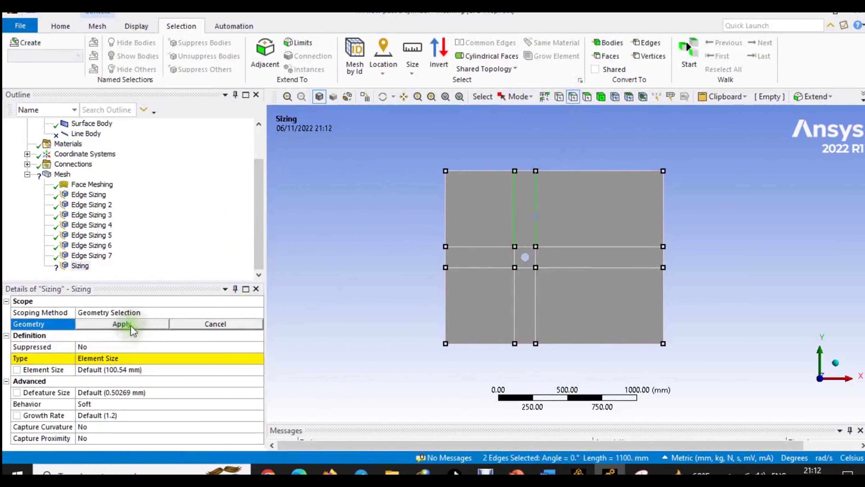
left_click(121, 324)
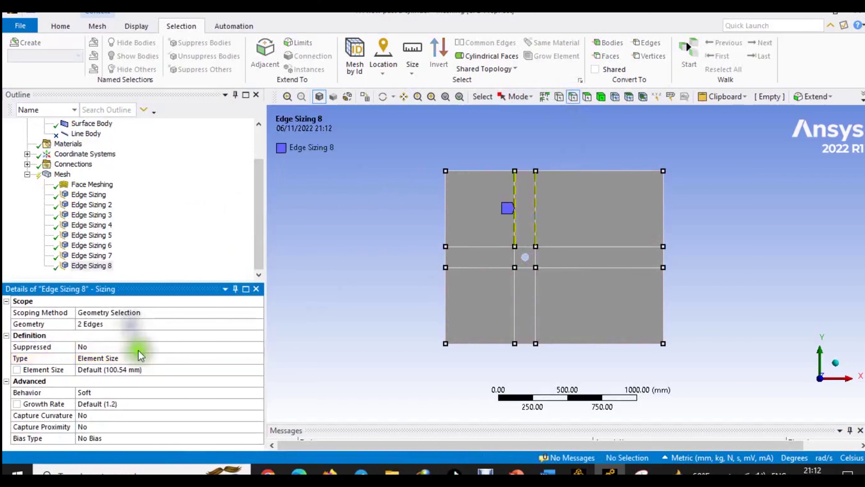
- Define the eighth edge sizing by number of divisions, with 100 divisions and hard behavior
left_click(257, 357)
left_click(177, 371)
left_click(176, 371)
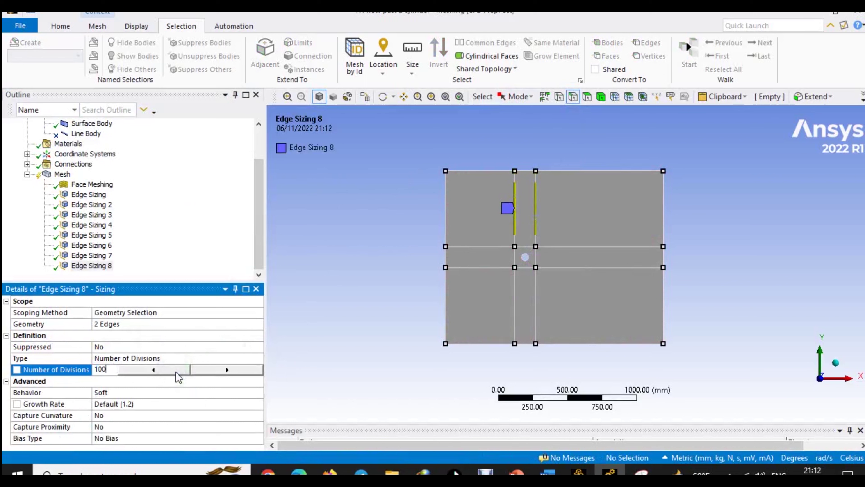
left_click(198, 392)
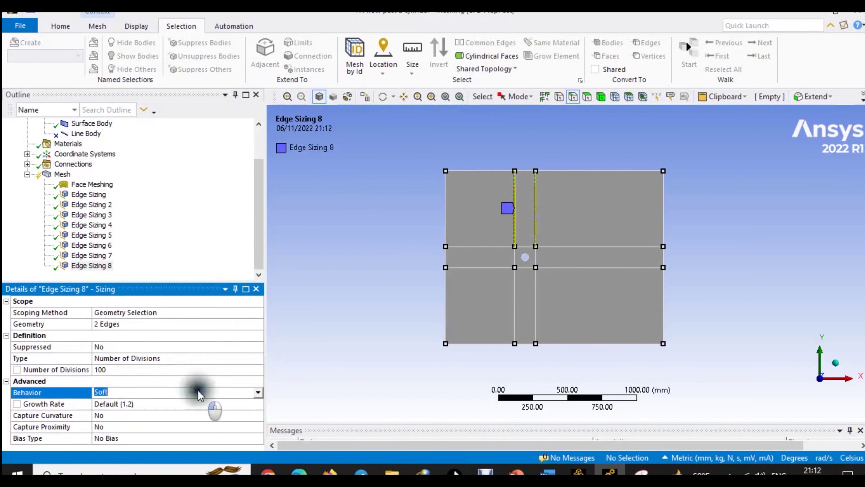
left_click(259, 392)
left_click(194, 411)
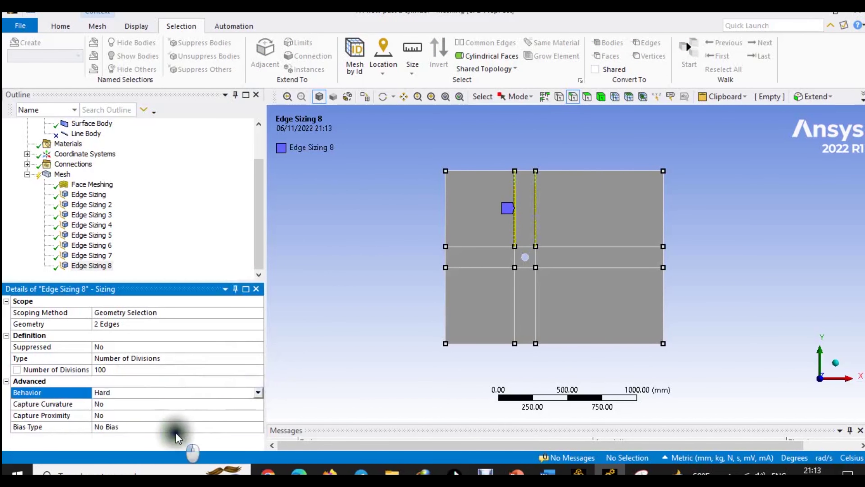
- Give the eighth edge sizing the long-to-short dash bias type with a bias factor of 20
left_click(178, 427)
left_click(259, 426)
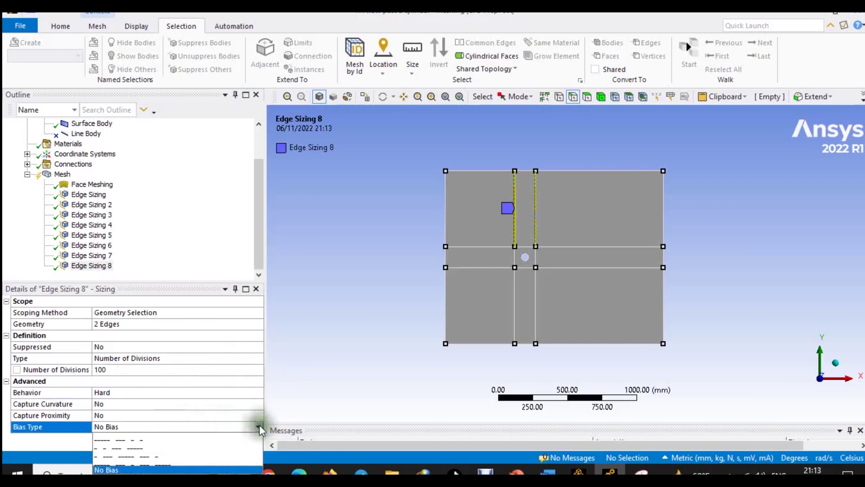
left_click(215, 435)
left_click(258, 445)
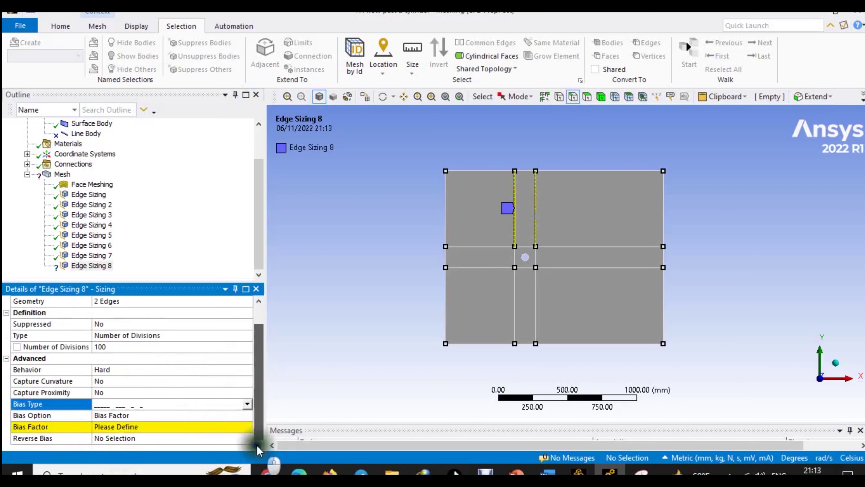
left_click(198, 428)
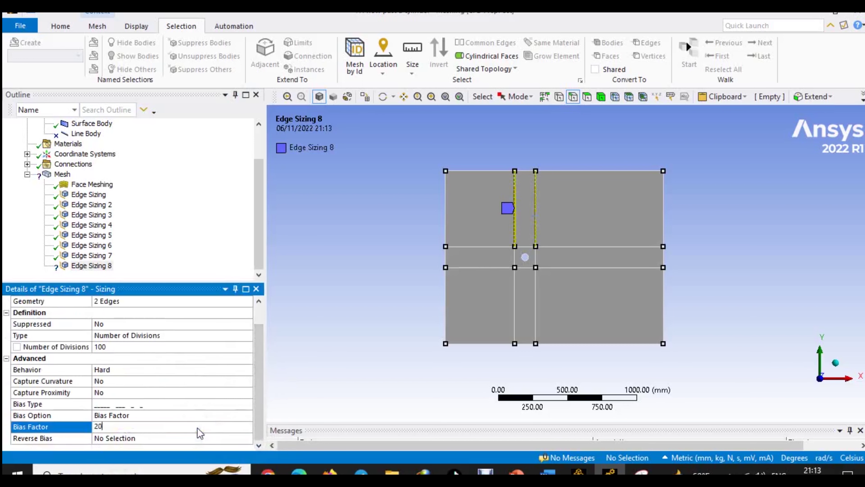
key("Return")
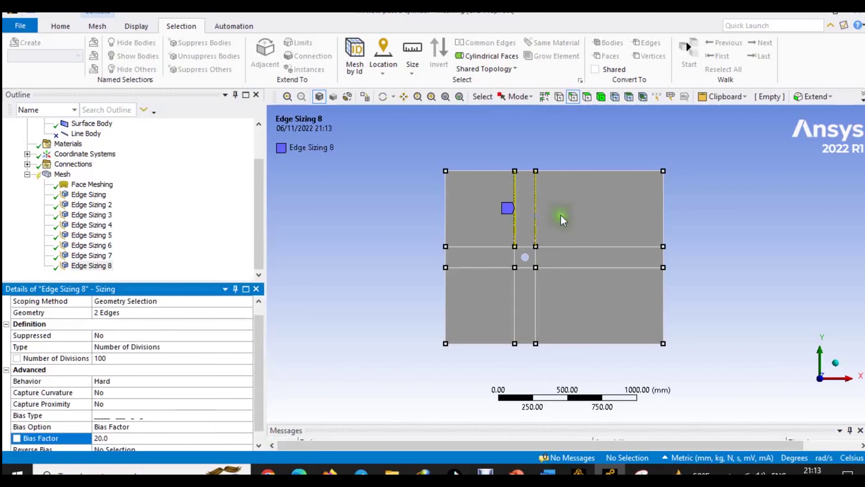
- Examine the biased division spacing along the upper segments of the inner vertical lines, near the cylinder
left_click(403, 96)
scroll(534, 184, "up", 1)
left_click_drag(526, 226, 550, 392)
scroll(533, 184, "up", 4)
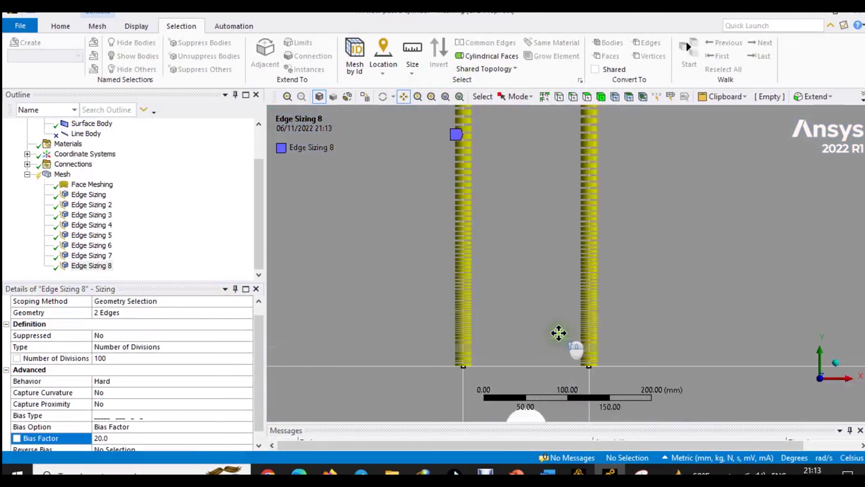
left_click_drag(558, 333, 547, 254)
scroll(547, 255, "down", 1)
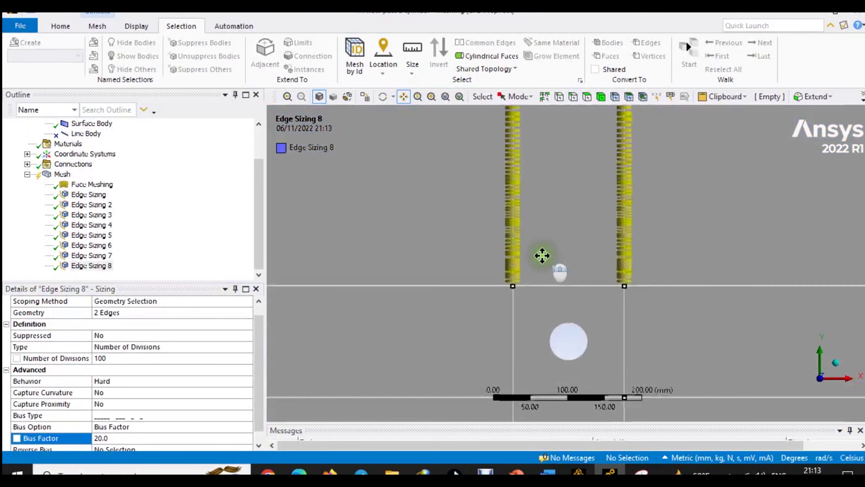
scroll(550, 242, "down", 5)
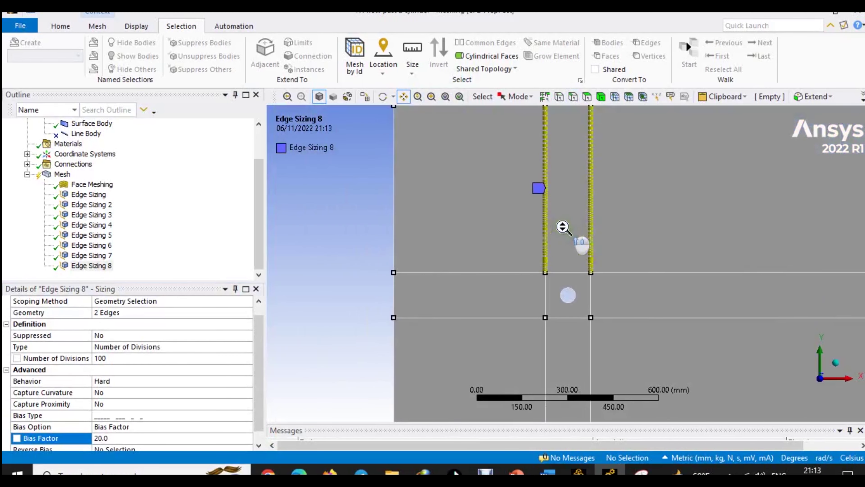
left_click_drag(563, 227, 557, 199)
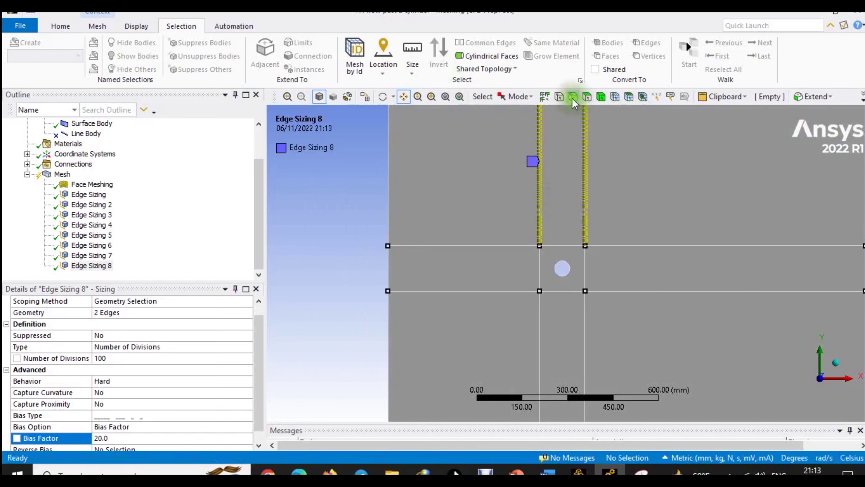
- Insert a ninth mesh sizing scoped to the lower segments of the two inner vertical lines
left_click(70, 175)
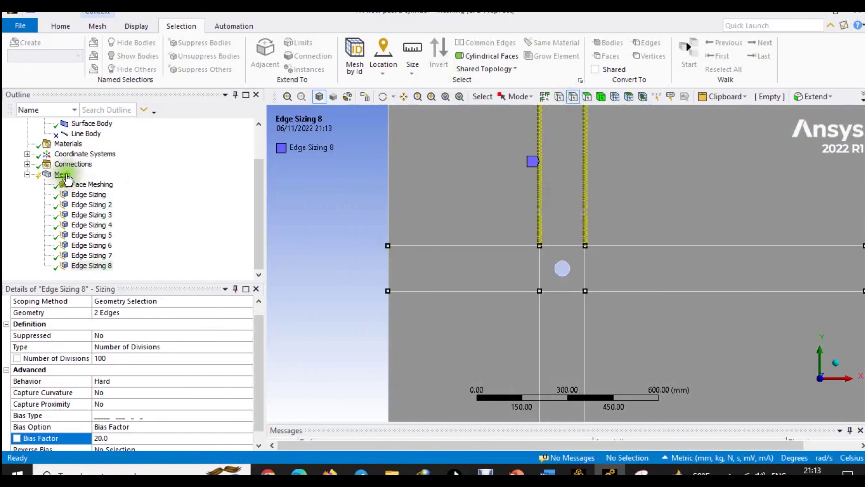
right_click(68, 175)
mouse_move(198, 178)
left_click(231, 197)
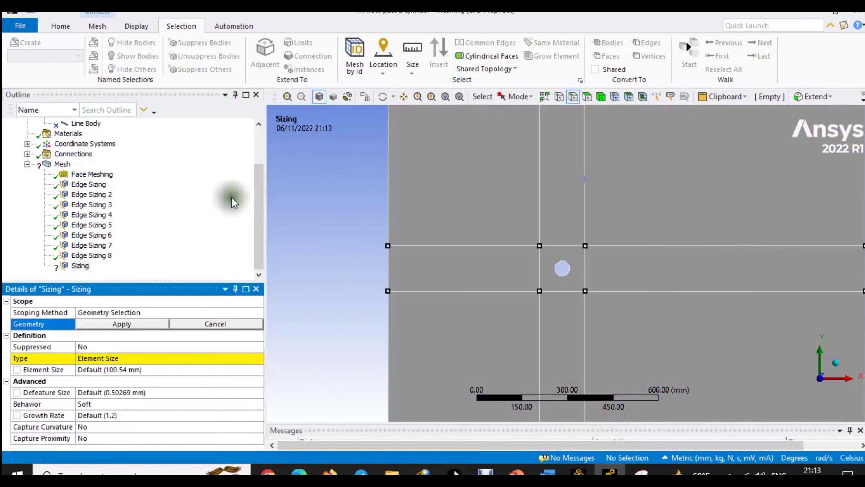
left_click(356, 152)
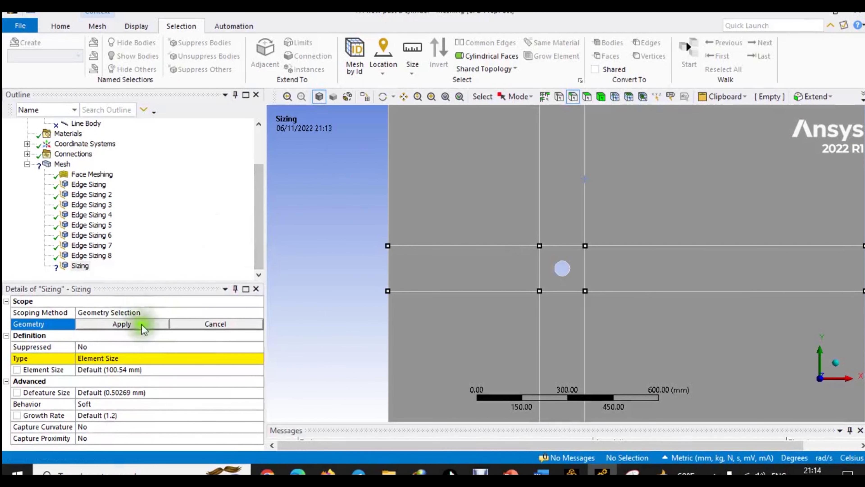
left_click(541, 327)
left_click(586, 333)
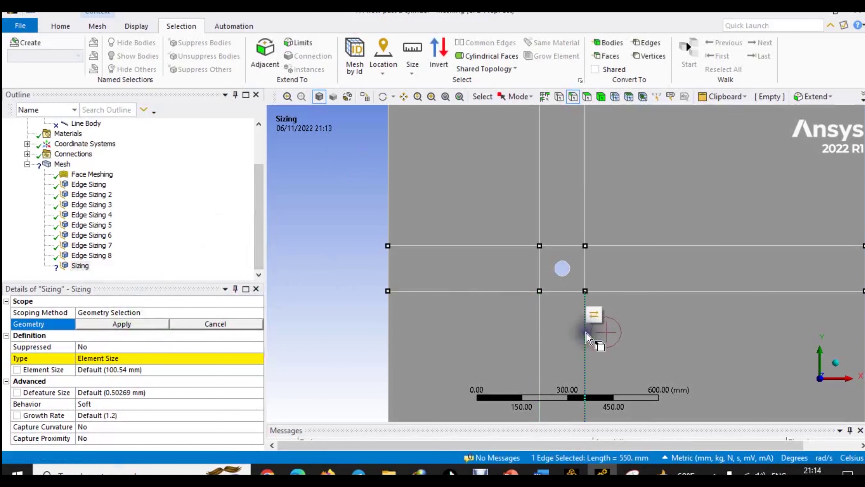
left_click(543, 330)
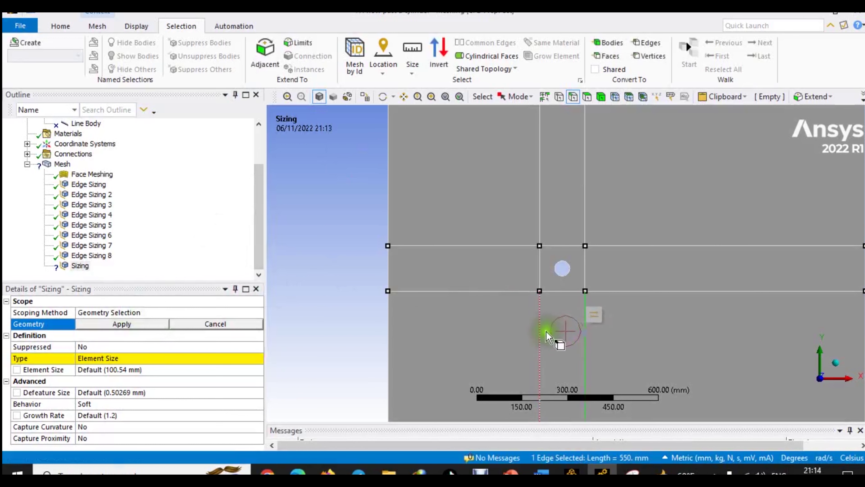
left_click(586, 336, "ctrl")
left_click(91, 324)
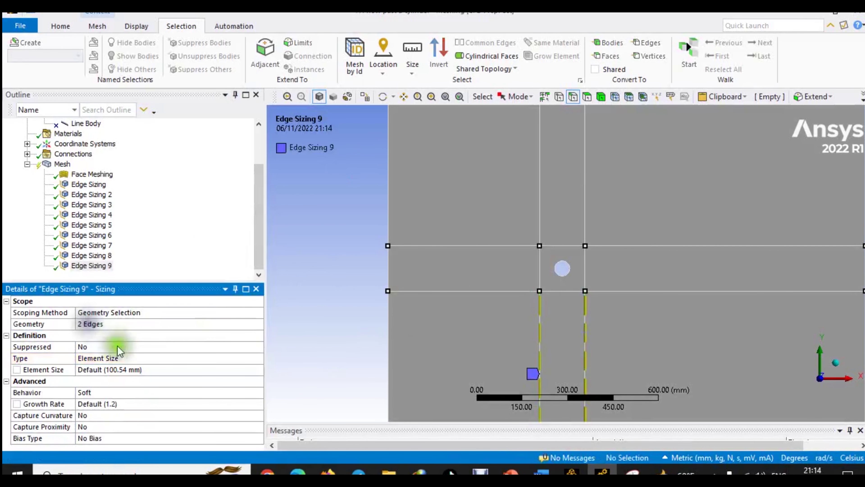
- Define the ninth edge sizing by number of divisions, with 100 divisions and hard behavior
left_click(164, 356)
left_click(258, 358)
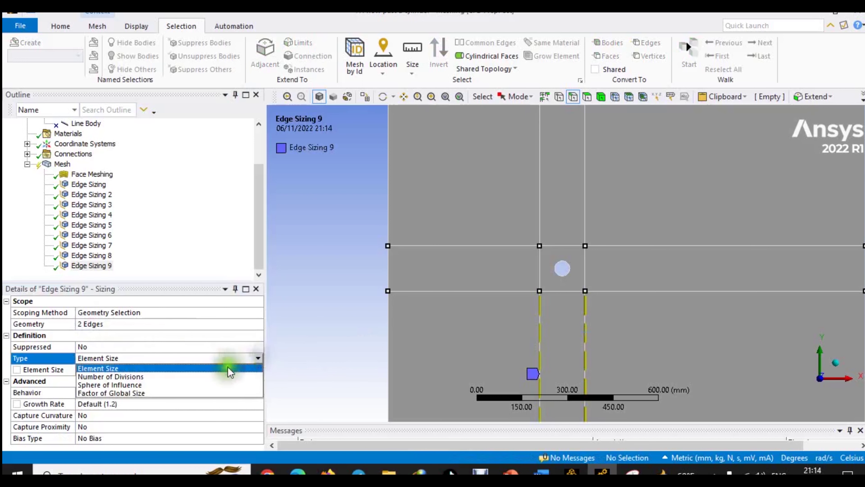
left_click(211, 377)
left_click(126, 370)
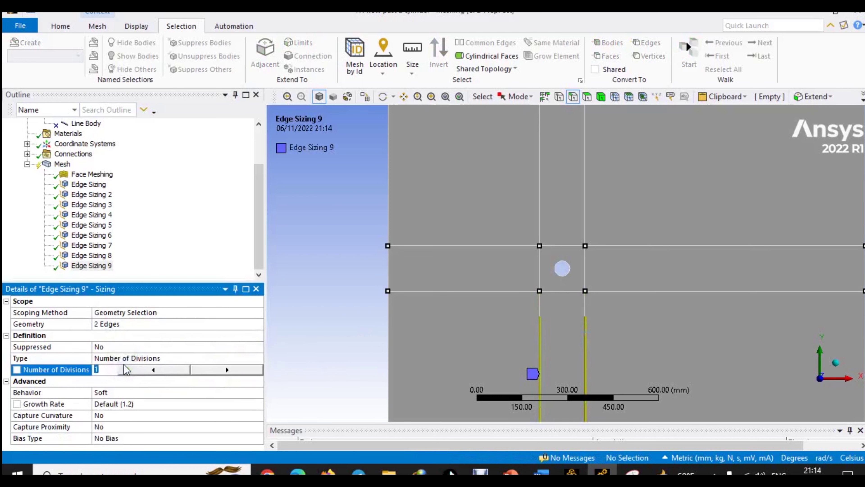
type("100")
key("Return")
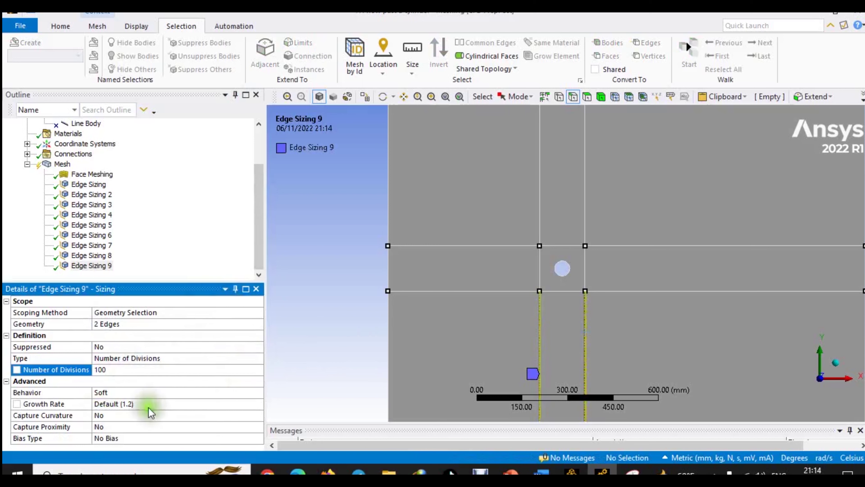
left_click(160, 390)
left_click(258, 392)
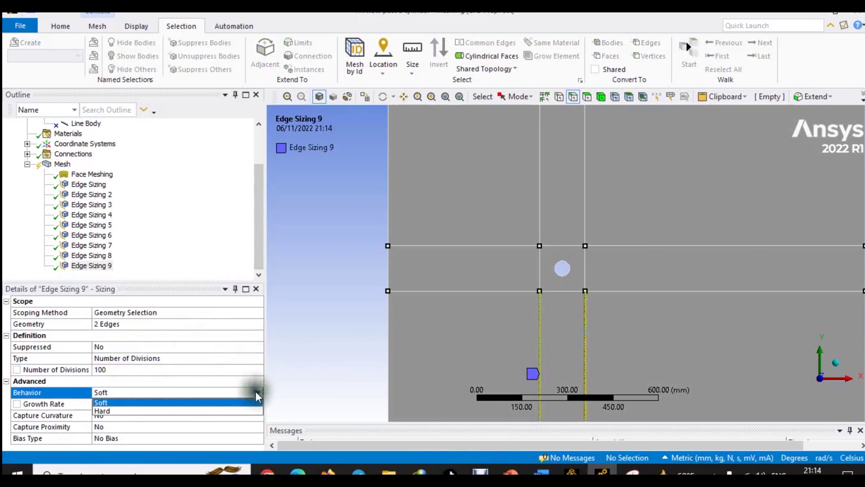
left_click(183, 412)
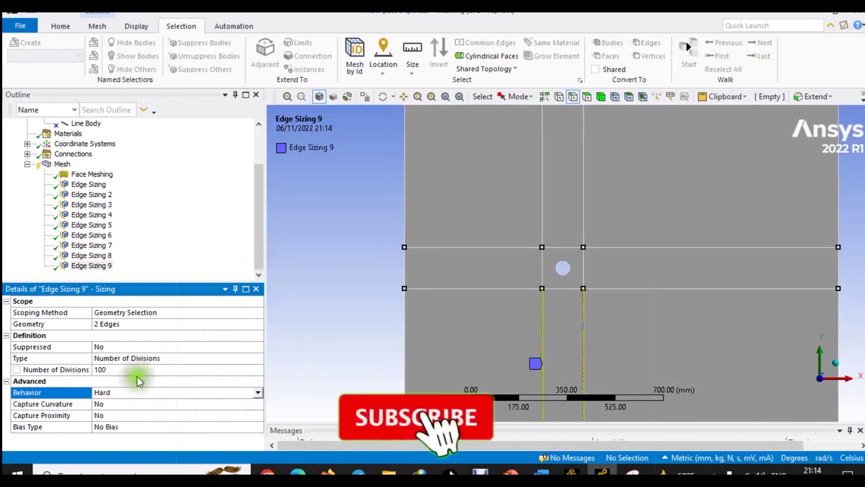
- Give the ninth edge sizing the short-to-long dash bias type with a bias factor of 20
left_click(125, 429)
left_click(257, 427)
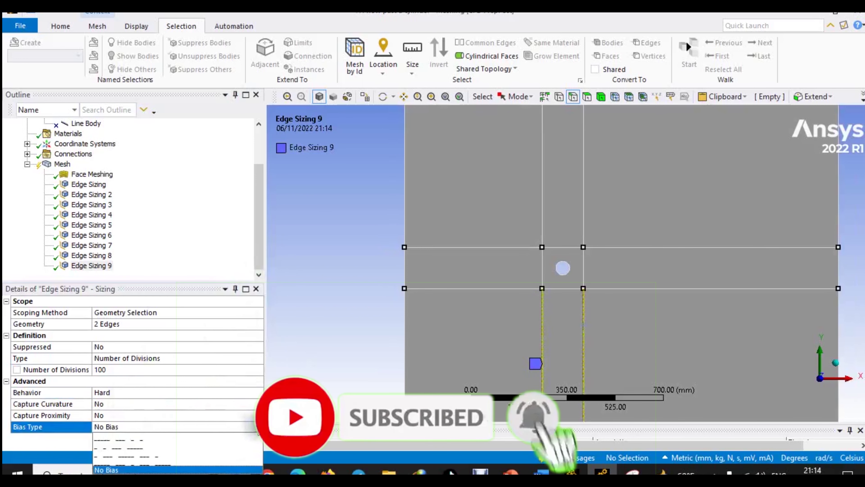
left_click(204, 445)
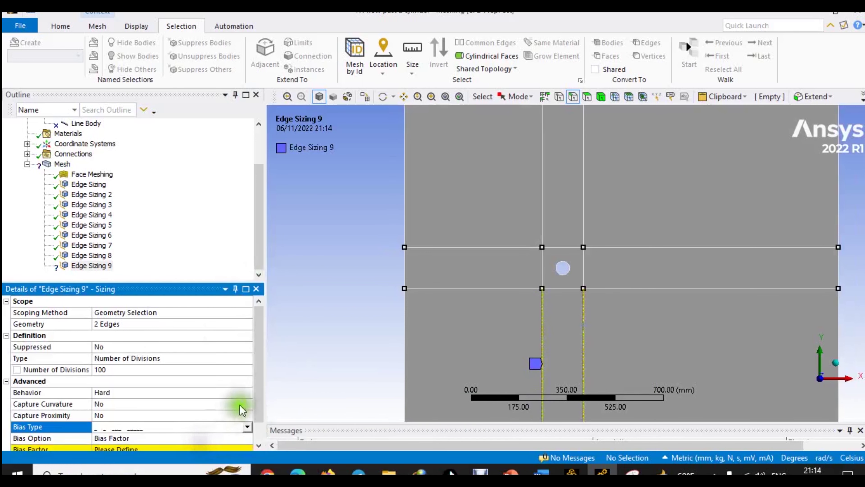
scroll(239, 412, "down", 1)
left_click(204, 427)
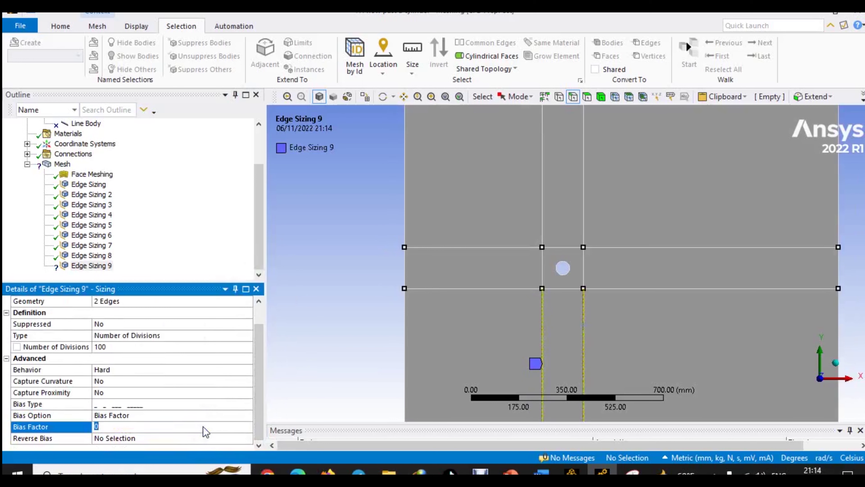
key("Return")
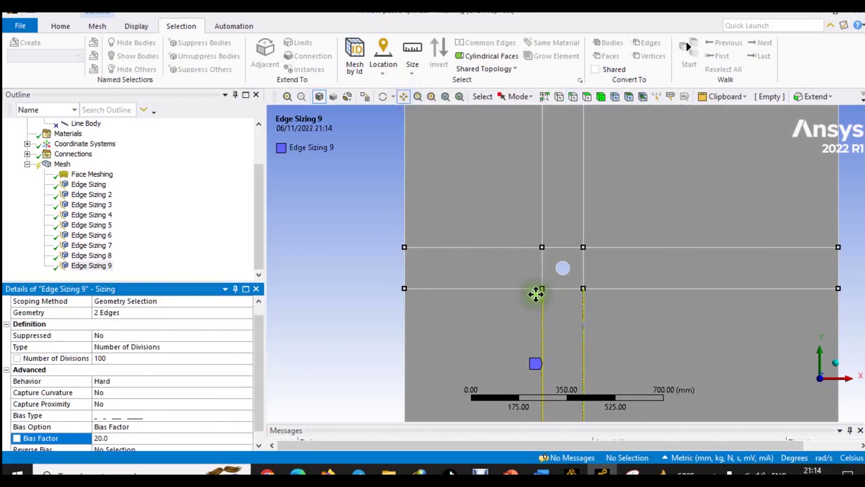
- Insert a tenth mesh sizing scoped to the long right-hand segment of the domain's bottom boundary
scroll(539, 293, "up", 5)
scroll(539, 254, "up", 5)
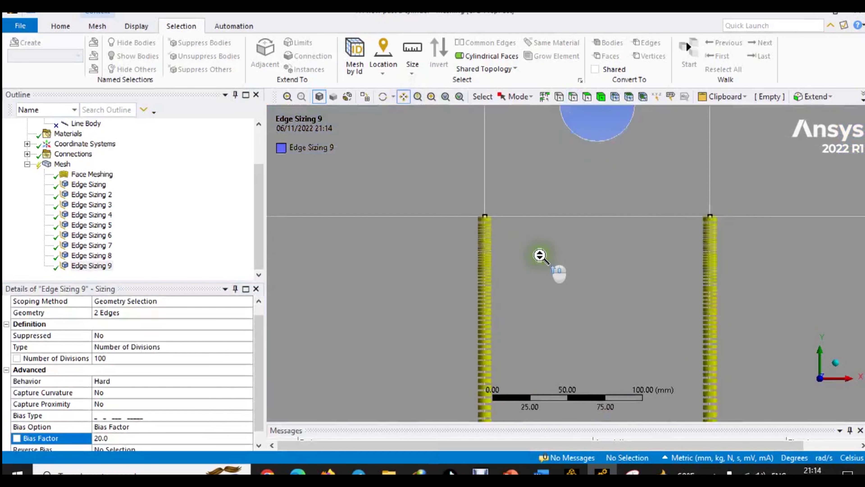
scroll(541, 249, "down", 8)
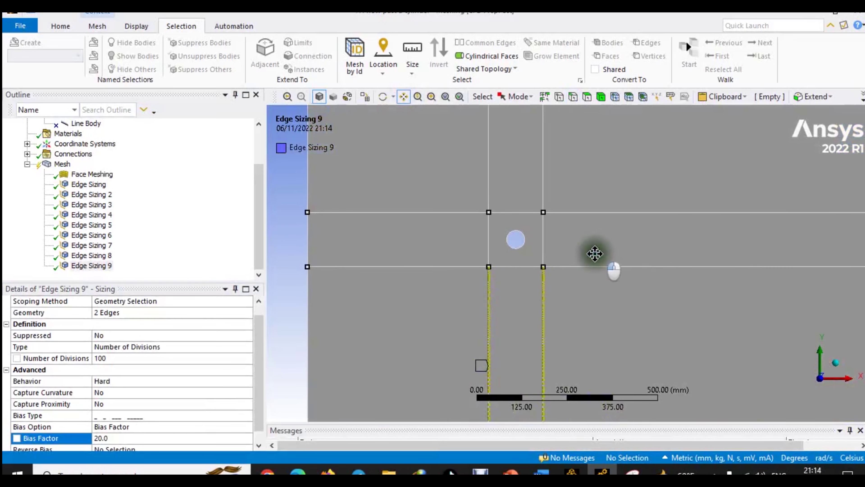
scroll(599, 252, "down", 3)
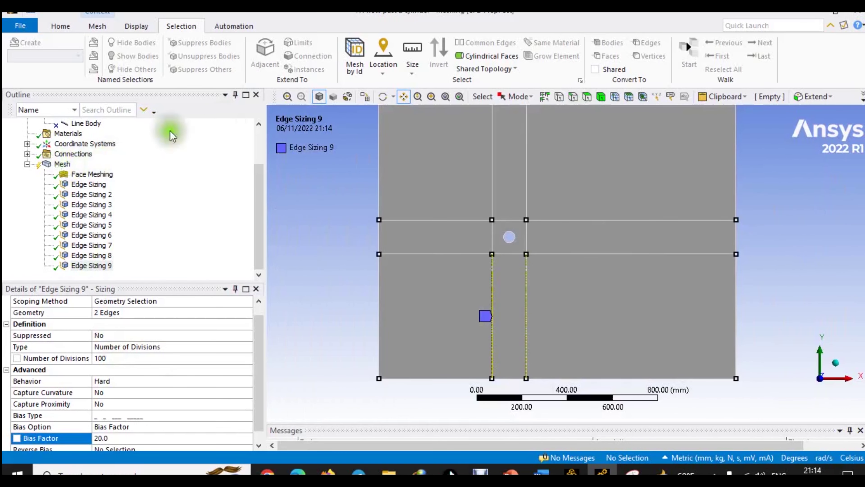
right_click(56, 164)
mouse_move(155, 175)
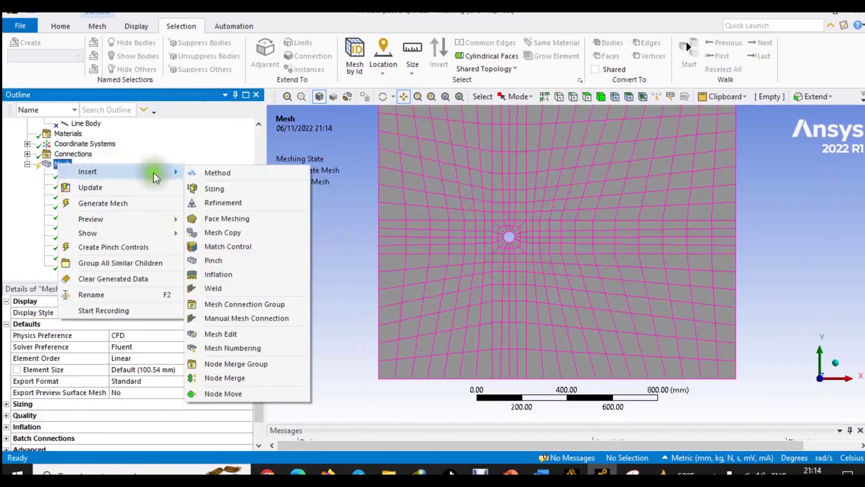
left_click(217, 188)
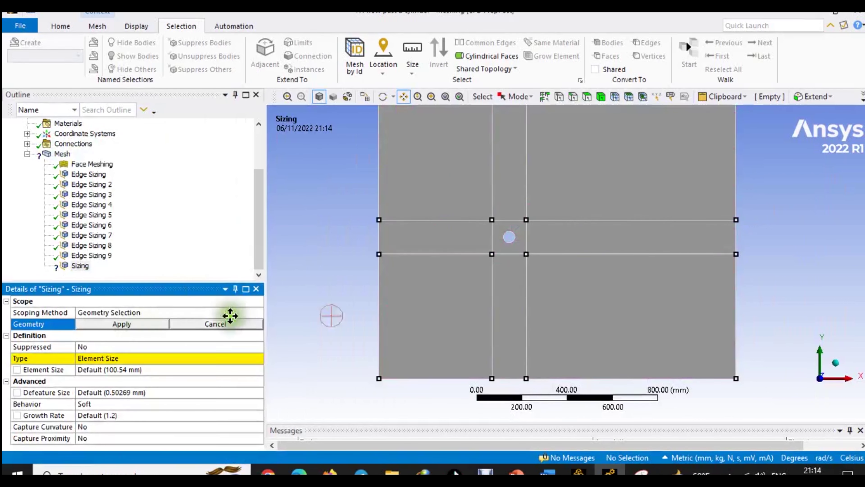
left_click(574, 98)
left_click(606, 378)
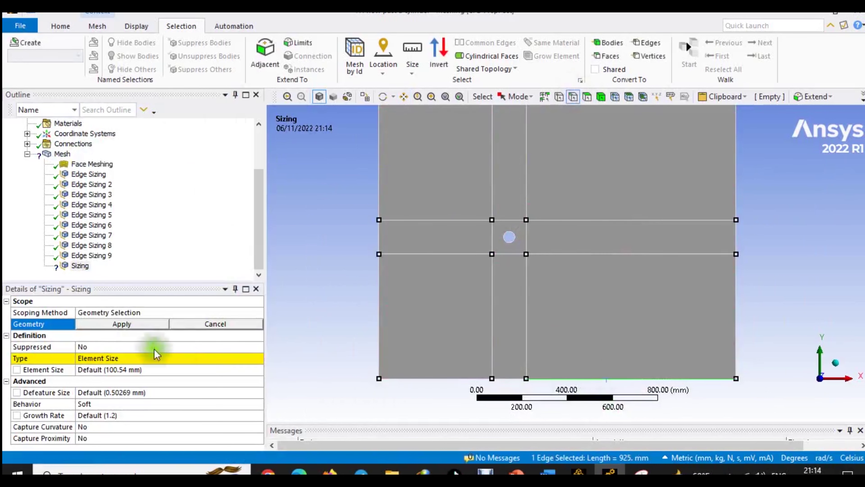
left_click(146, 324)
- Define the tenth edge sizing by number of divisions, with 150 divisions
left_click(208, 358)
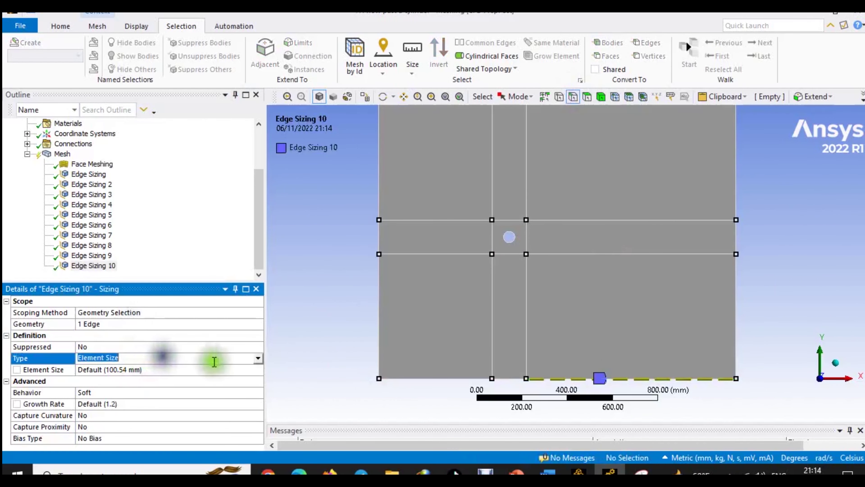
left_click(259, 357)
left_click(213, 376)
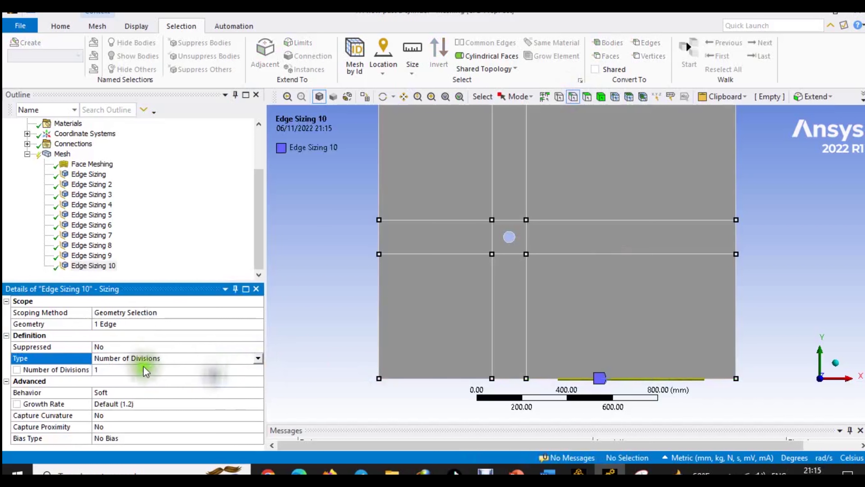
left_click(144, 369)
key("Return")
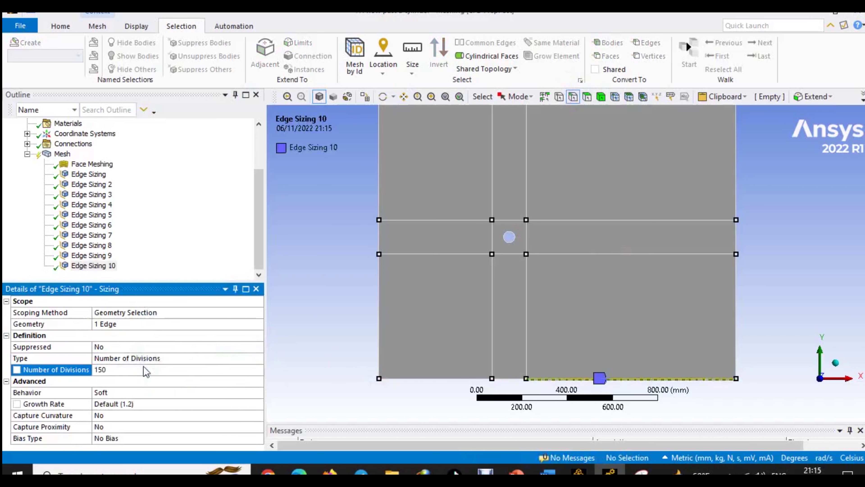
- Set the tenth edge sizing's behavior to Hard
left_click(163, 392)
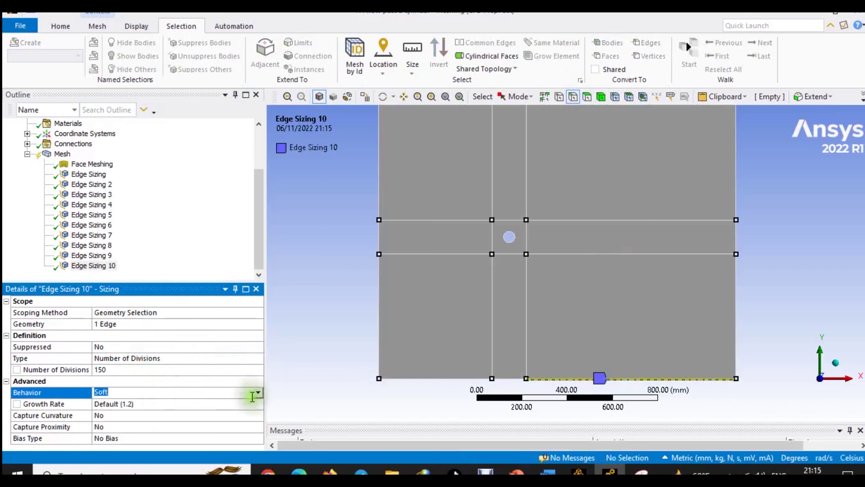
left_click(258, 393)
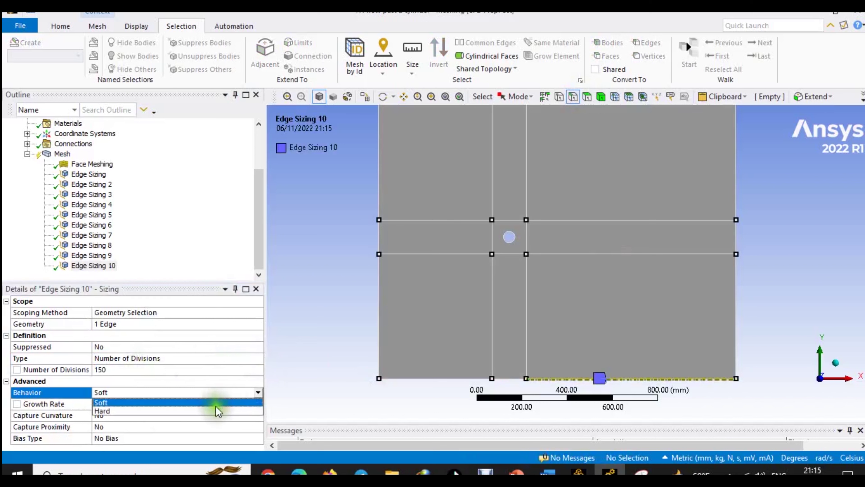
left_click(212, 411)
- Give the tenth edge sizing the short-to-long dash bias type with a bias factor of 10
left_click(196, 428)
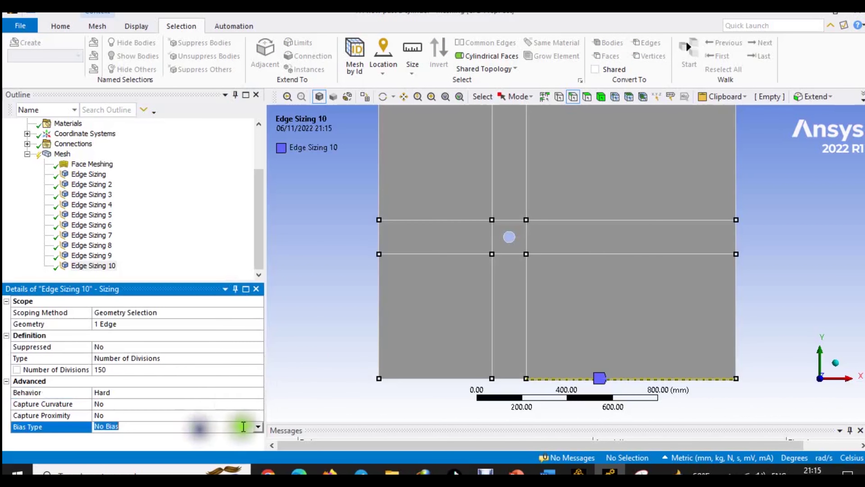
left_click(258, 431)
left_click(180, 436)
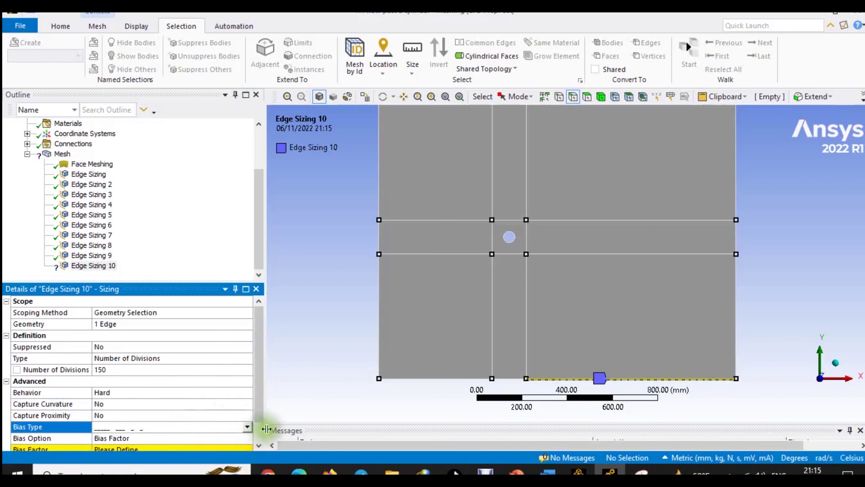
scroll(238, 427, "down", 1)
left_click(247, 405)
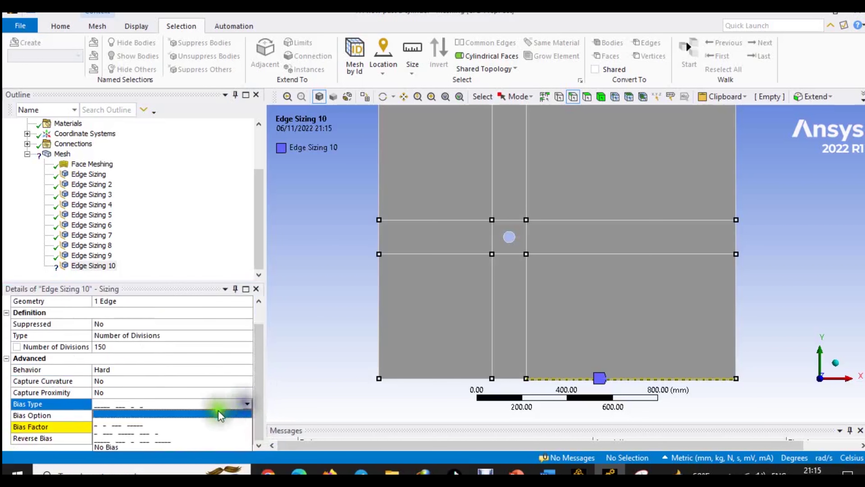
left_click(184, 419)
scroll(261, 408, "down", 1)
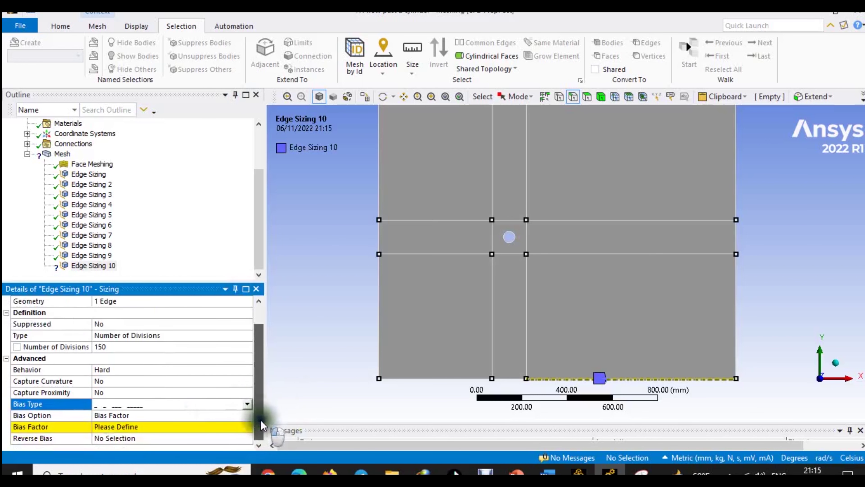
left_click(217, 417)
left_click(209, 425)
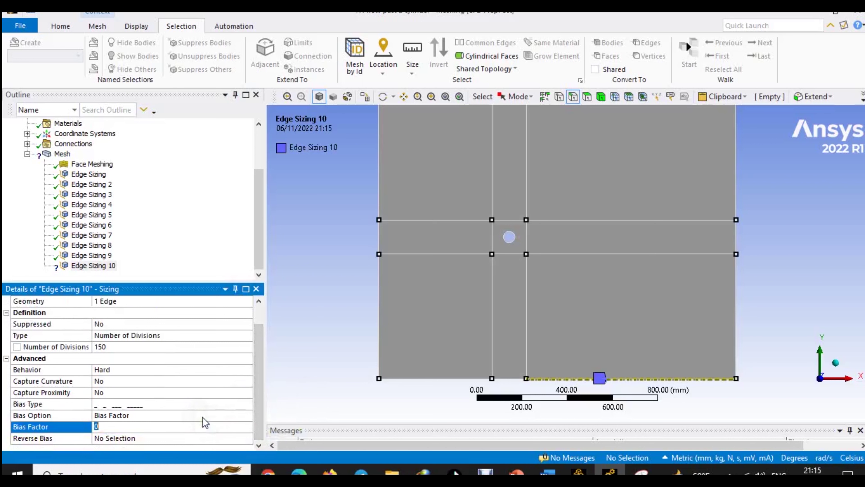
type("10")
key("Return")
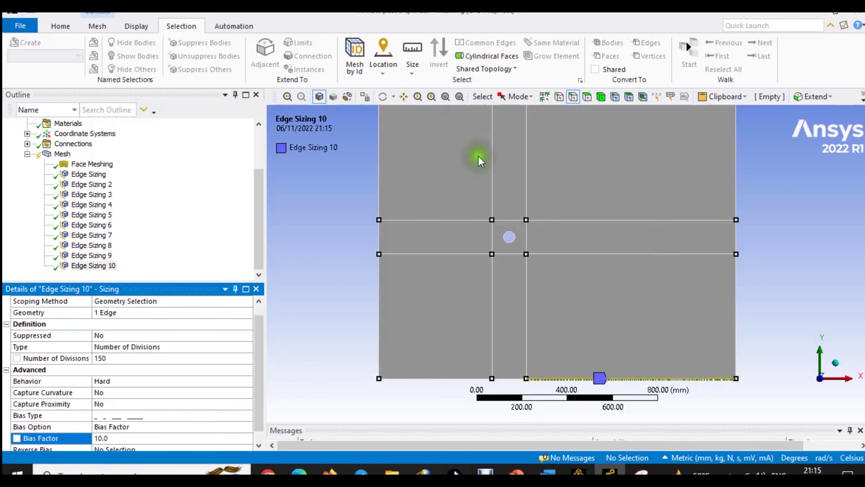
- Check the division spacing along the domain's bottom edge and switch the tenth edge sizing to the long-to-short dash bias type
left_click(404, 97)
scroll(600, 338, "up", 5)
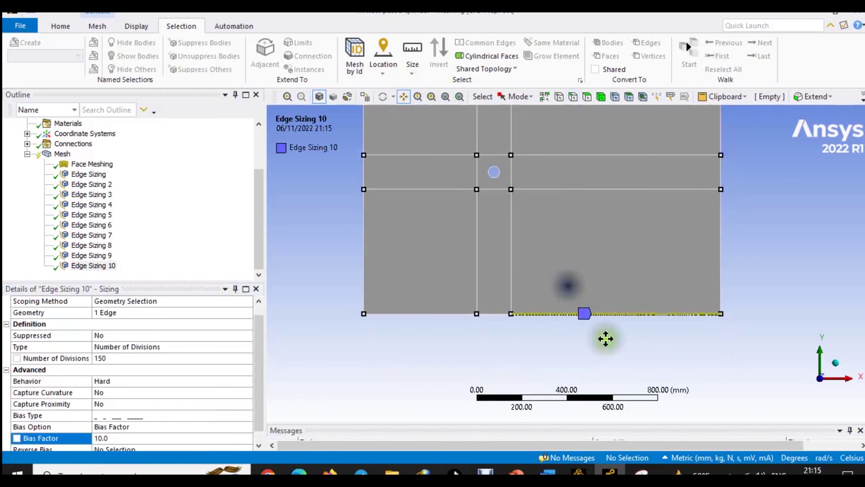
left_click_drag(572, 286, 606, 147)
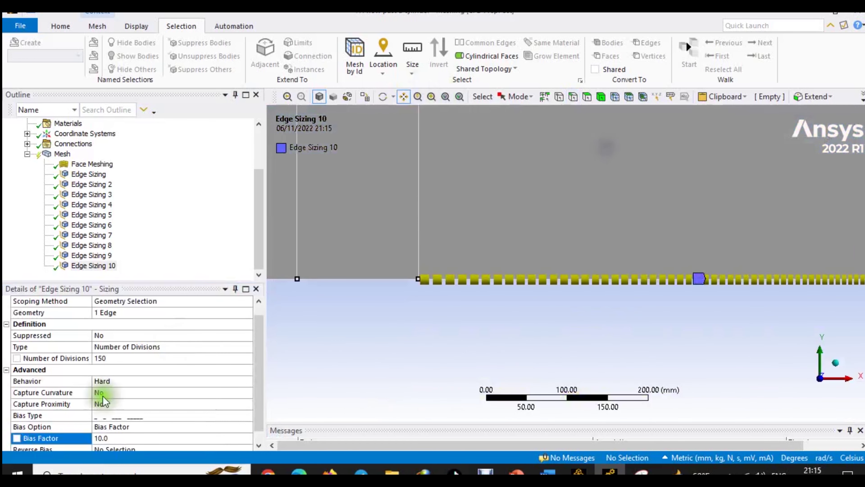
left_click(146, 415)
left_click(246, 415)
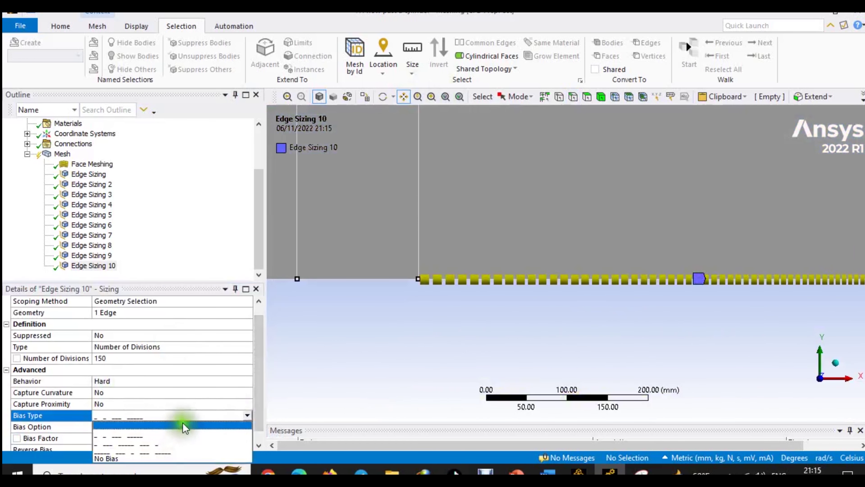
left_click(179, 427)
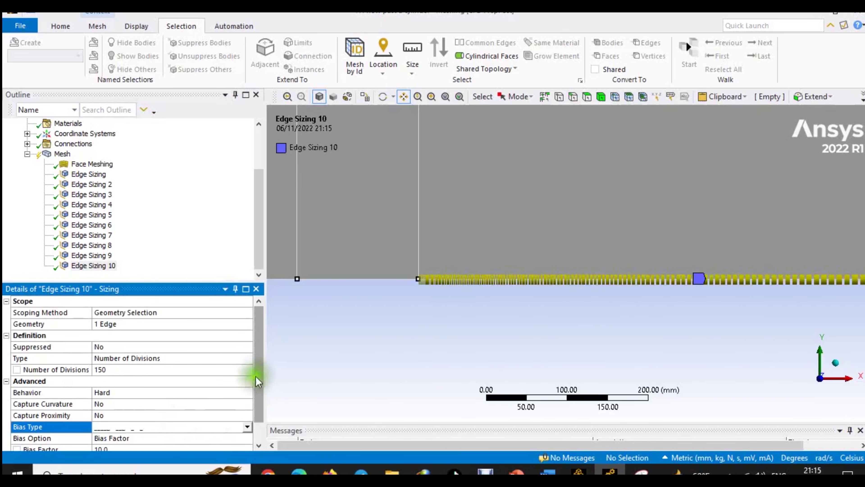
scroll(259, 416, "down", 2)
scroll(566, 294, "down", 8)
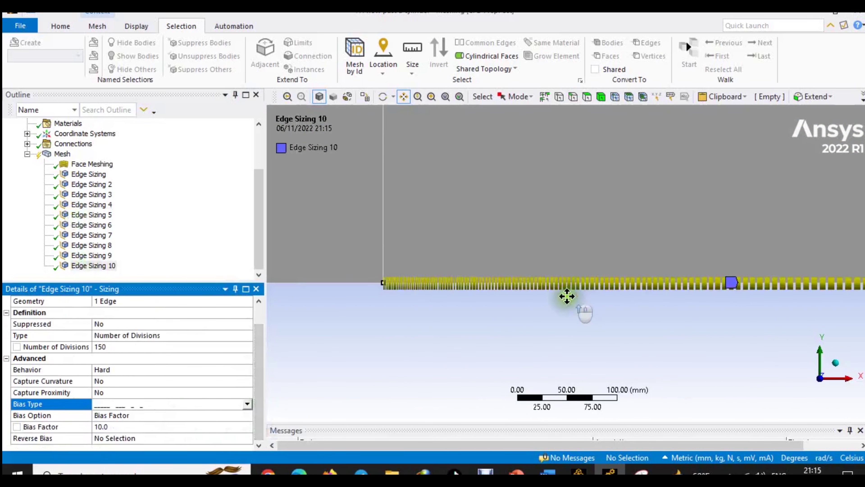
scroll(624, 205, "up", 3)
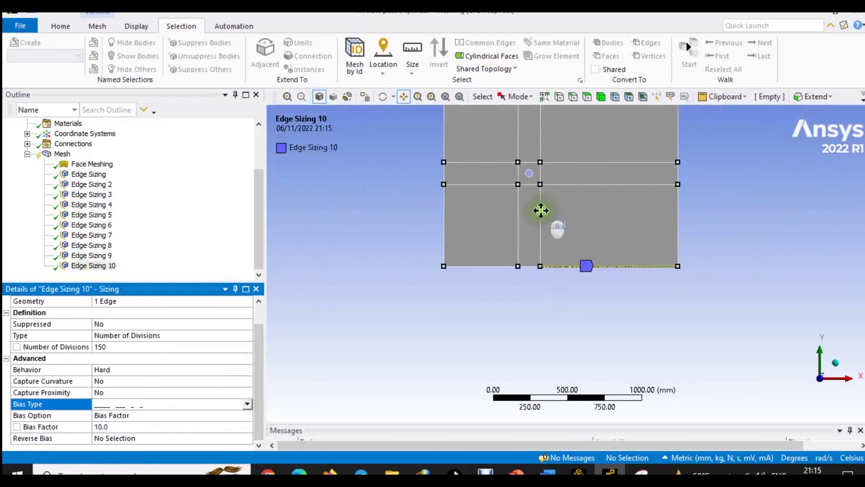
left_click_drag(564, 170, 582, 259)
scroll(574, 294, "down", 1)
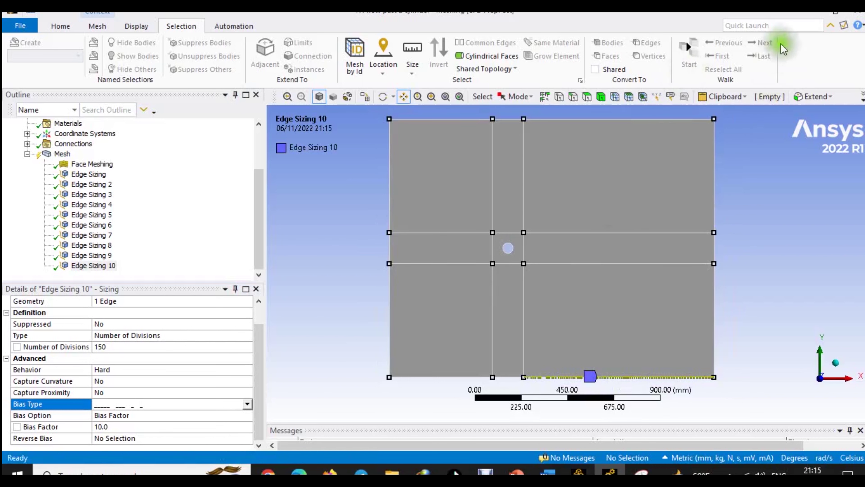
- Find the ruler display option through the feature search and hide the ruler in the graphics view
left_click(759, 26)
type("ruler")
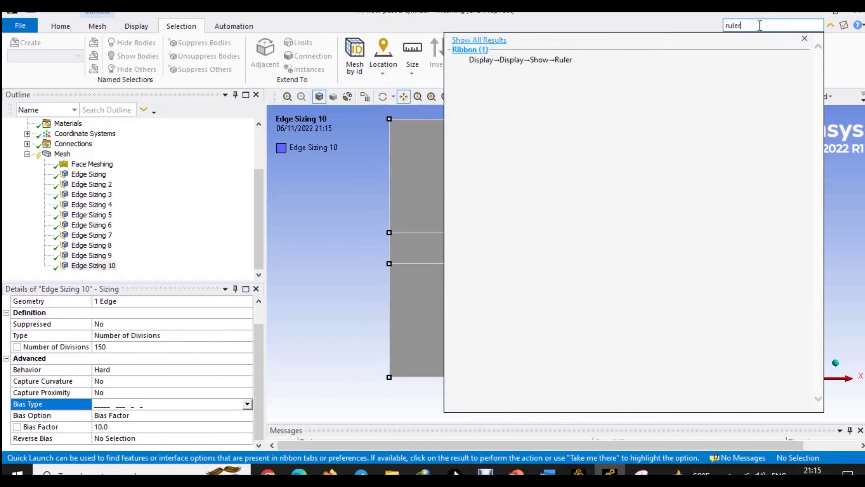
left_click(546, 61)
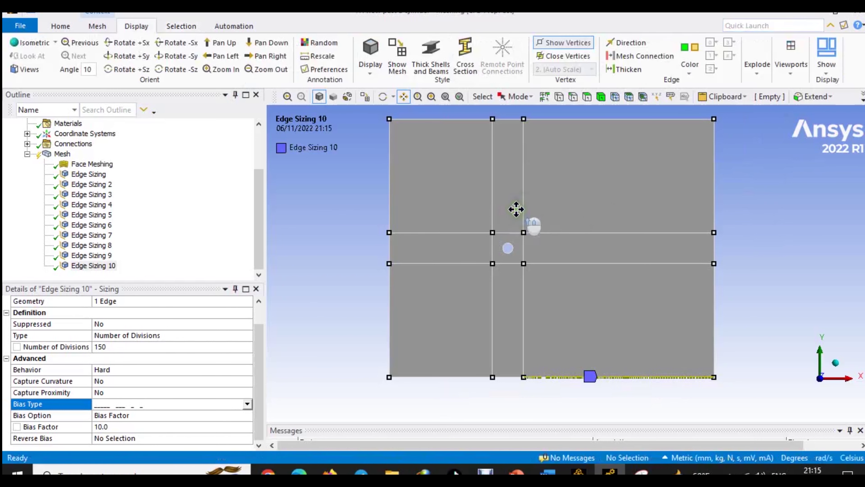
left_click_drag(601, 220, 617, 236)
scroll(617, 236, "up", 1)
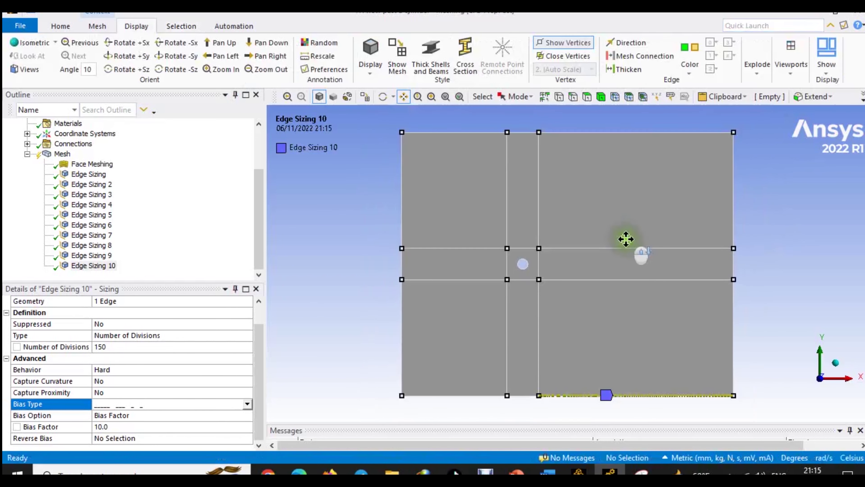
- Examine which domain edges the mesh controls cover by cumulatively selecting them from Edge Sizing 10 back to the first Edge Sizing
left_click(80, 266)
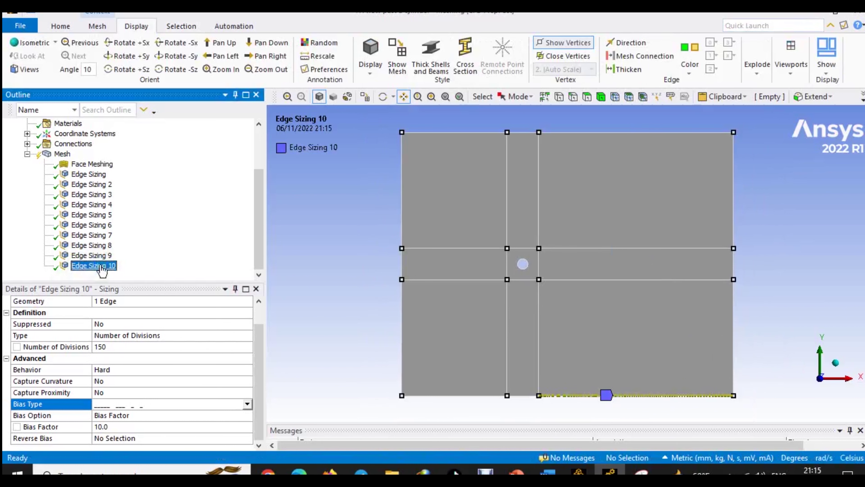
key("shift+Up")
key("shift+Up")
key("shift+Up")
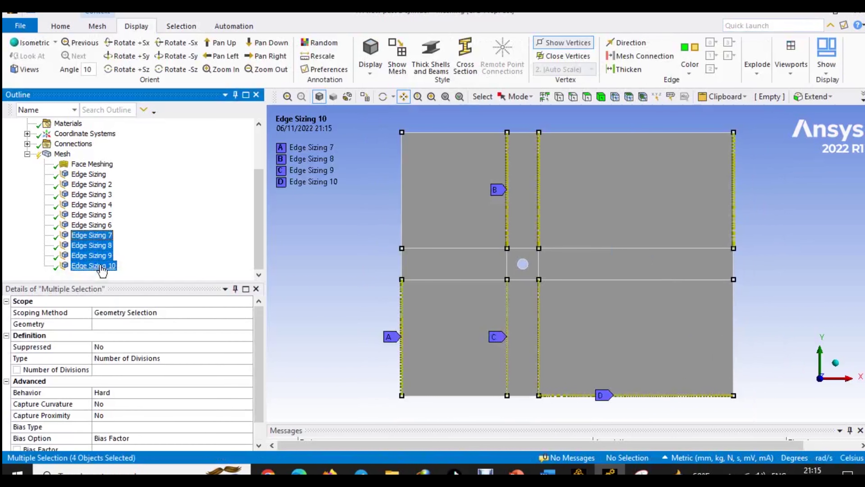
key("shift+Up")
key("shift+Up")
key("shift+Up")
key("shift+Up")
key("shift+Up")
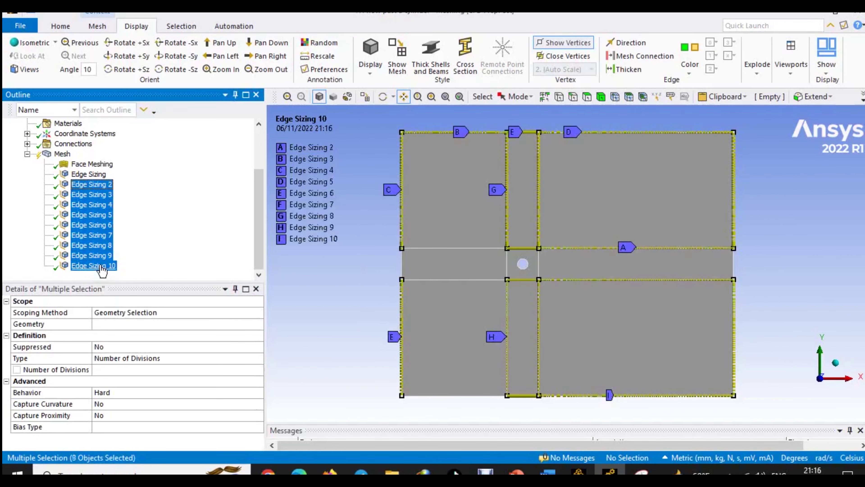
key("shift+Up")
key("shift+Up")
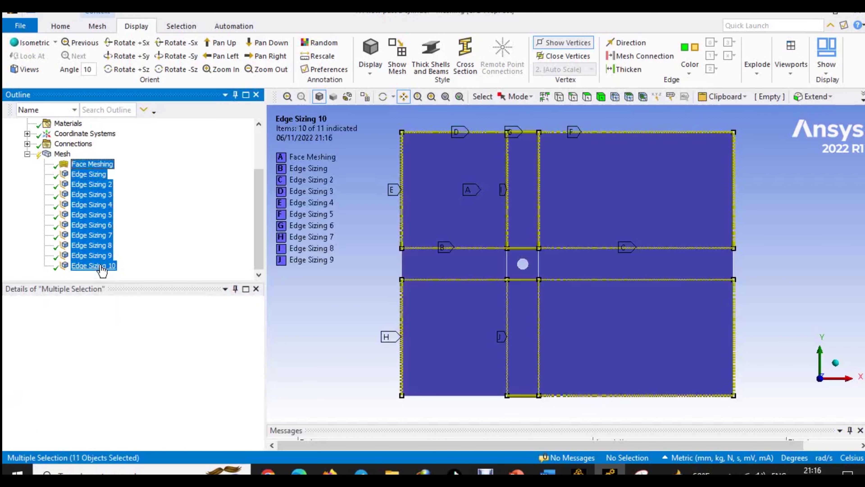
key("shift+Down")
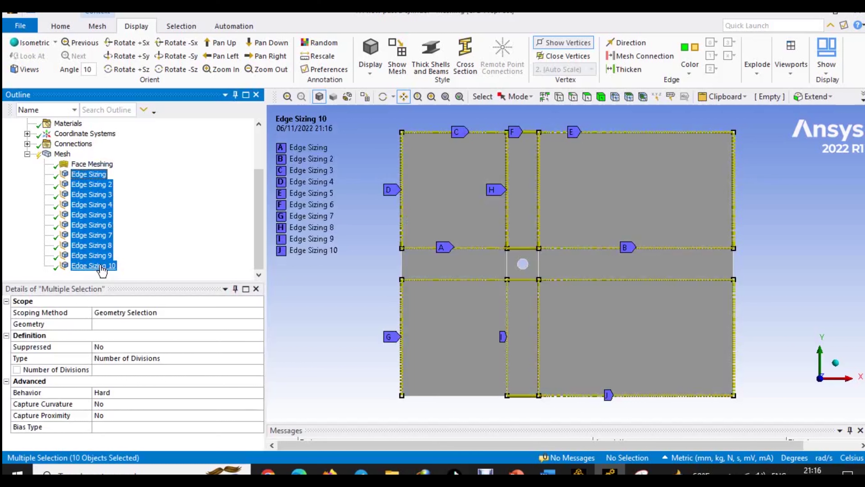
key("shift+Down")
key("shift+Down")
key("shift+Down")
key("shift+Down")
key("shift+Down")
key("shift+Down")
key("shift+Down")
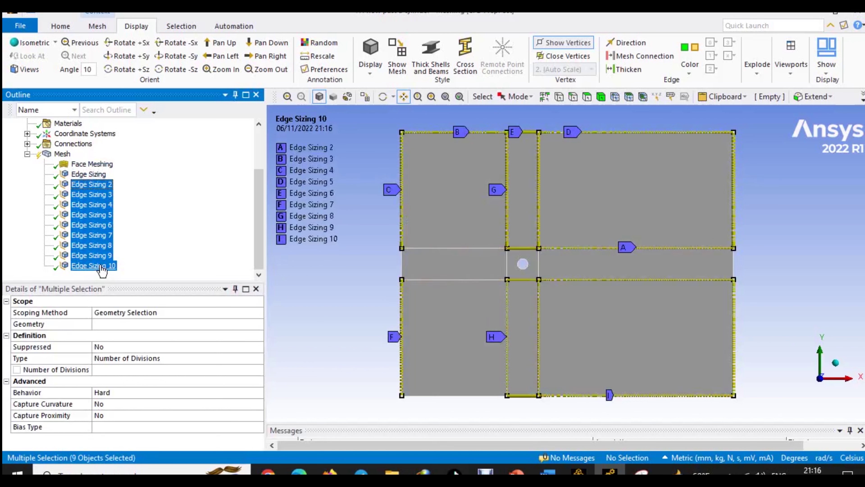
key("shift+Down")
key("shift+Down")
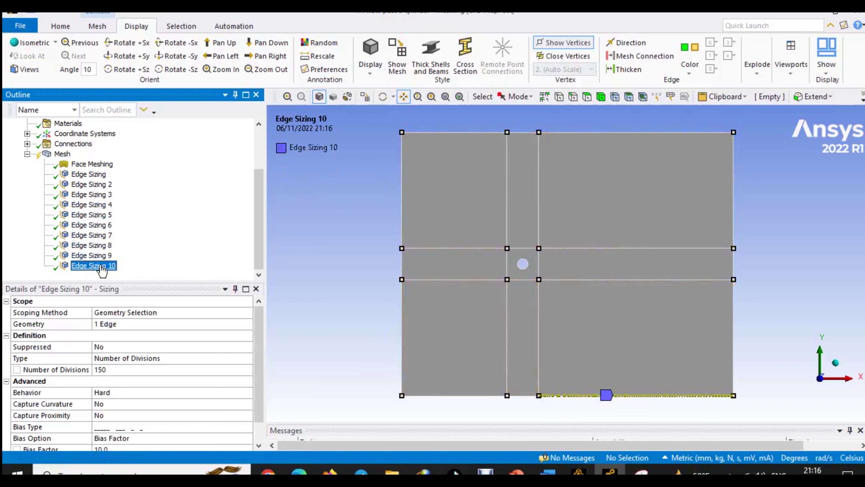
key("shift+Up")
key("shift+Up")
key("shift+Up")
key("shift+Up")
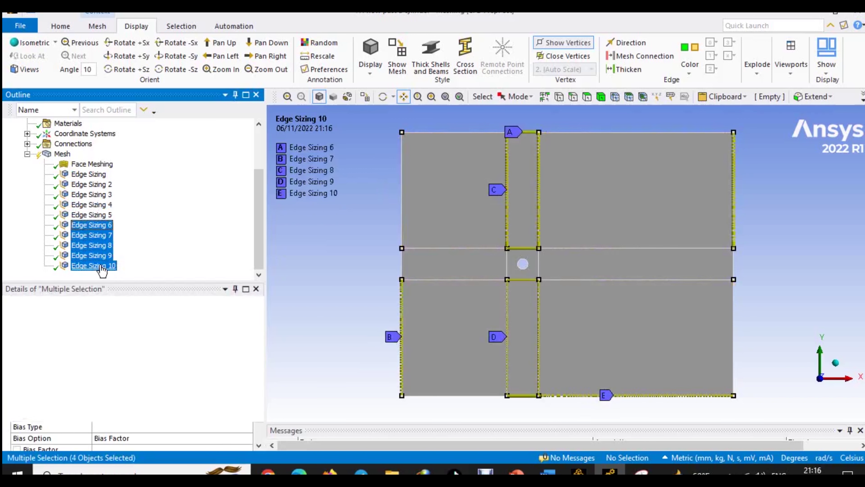
key("shift+Up")
key("shift+Up")
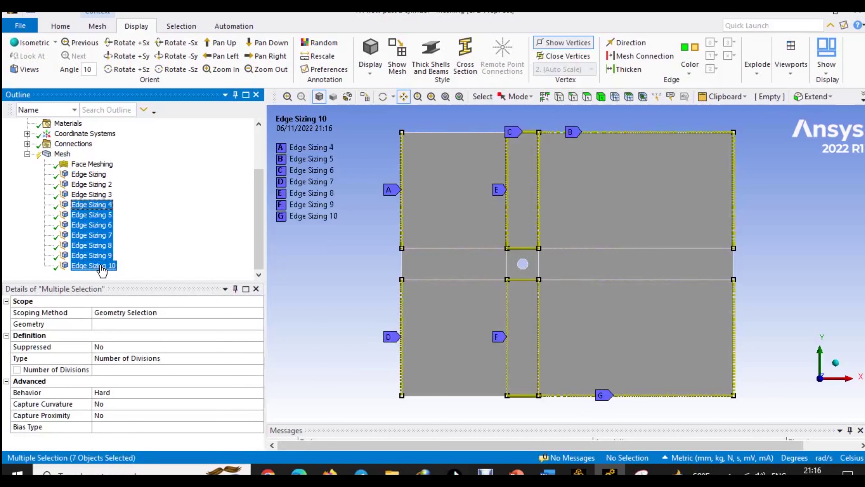
key("shift+Up")
key("shift+Up")
key("shift+Up")
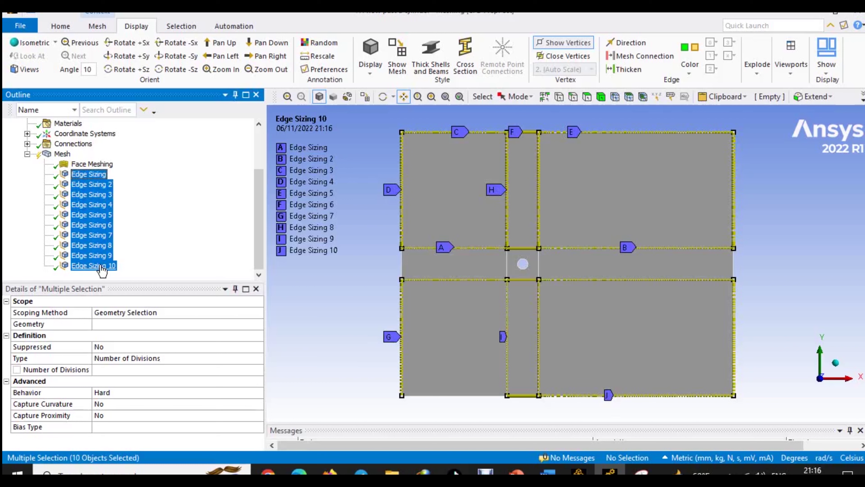
- Review the scoped edges and settings of individual sizings, including Edge Sizing and Edge Sizing 9 through 6, inspecting the square around the cylinder
left_click(89, 174)
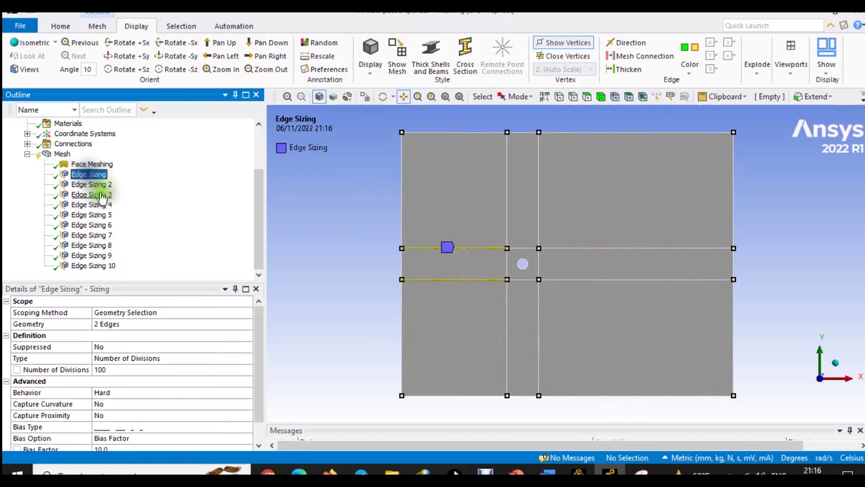
left_click(89, 256)
left_click(93, 246)
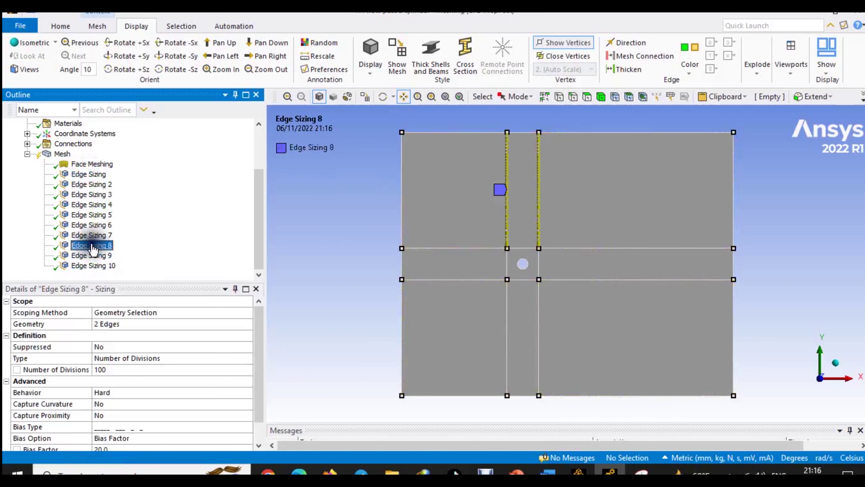
left_click(92, 236)
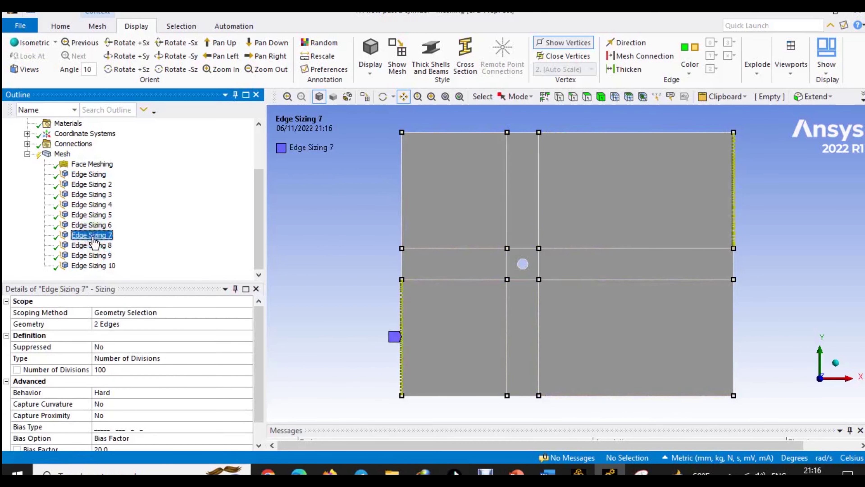
left_click(91, 226)
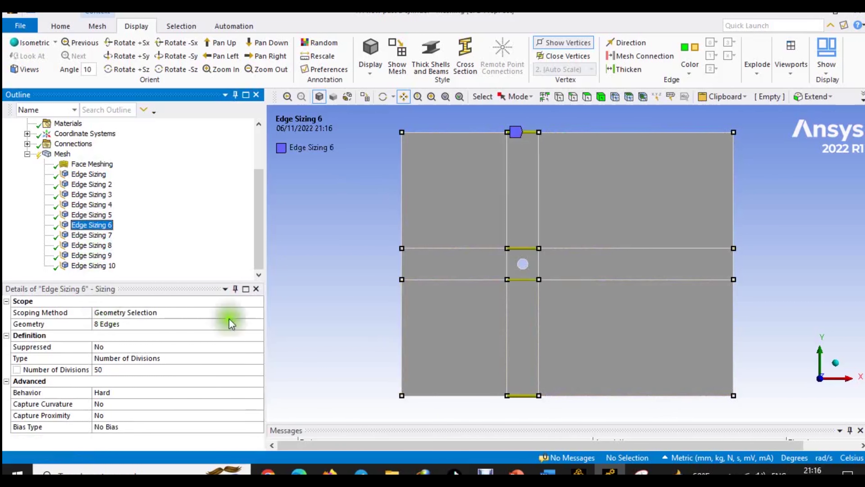
scroll(518, 260, "down", 1)
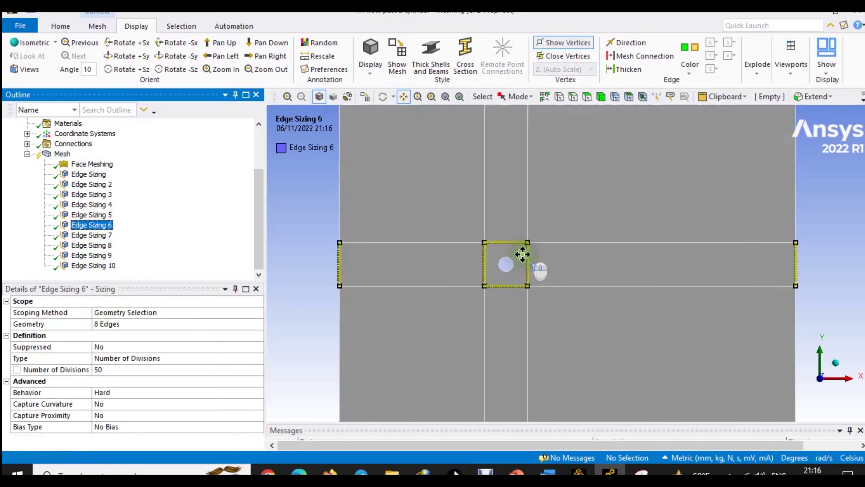
scroll(523, 254, "up", 1)
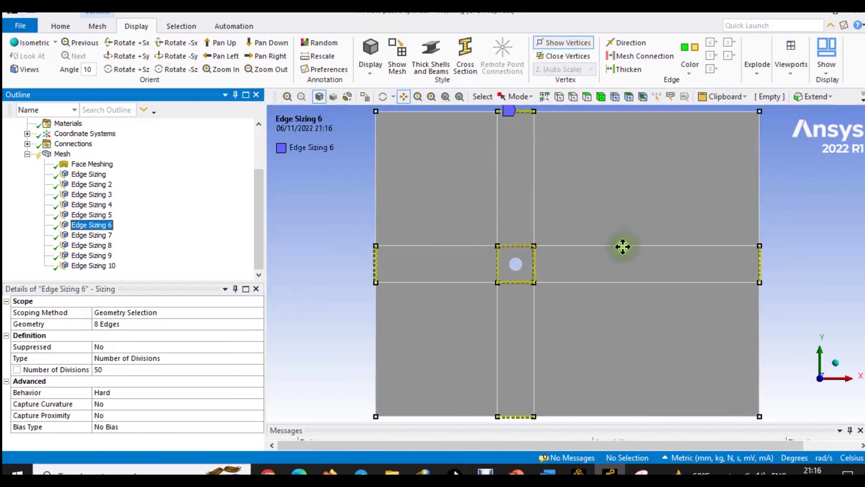
mouse_move(599, 226)
left_mouse_down()
mouse_move(600, 237)
mouse_move(599, 219)
mouse_move(599, 226)
left_mouse_up()
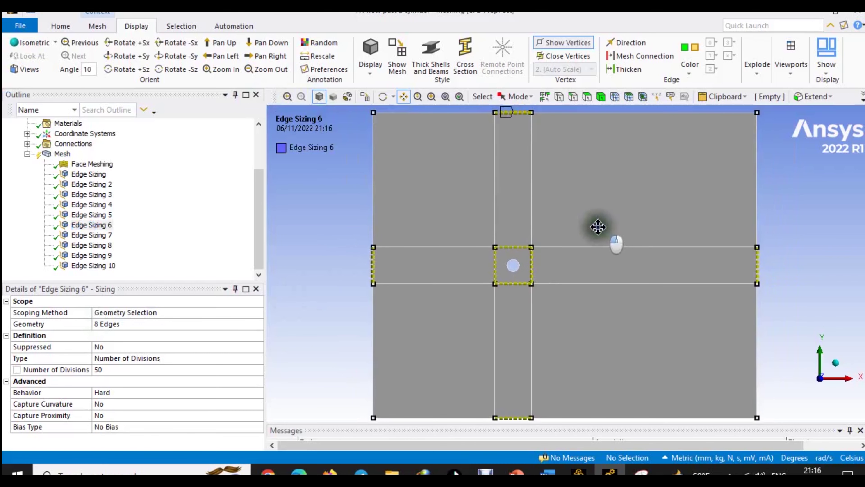
- Examine which domain edges the sizing controls cover by cumulatively selecting them from Edge Sizing 10 back to the first Edge Sizing
left_click(99, 267)
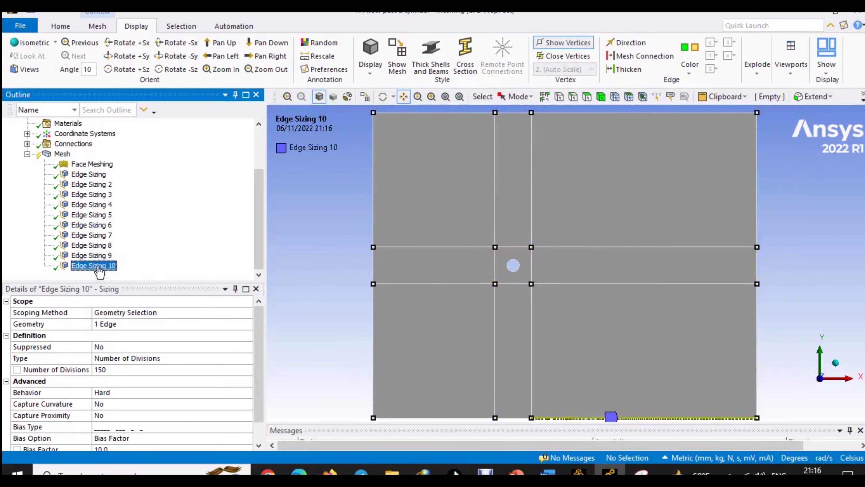
key("shift+Up")
key("shift+Up")
key("shift+Up")
key("shift+Up")
key("shift+Up")
key("shift+Up")
key("shift+Up")
key("shift+Up")
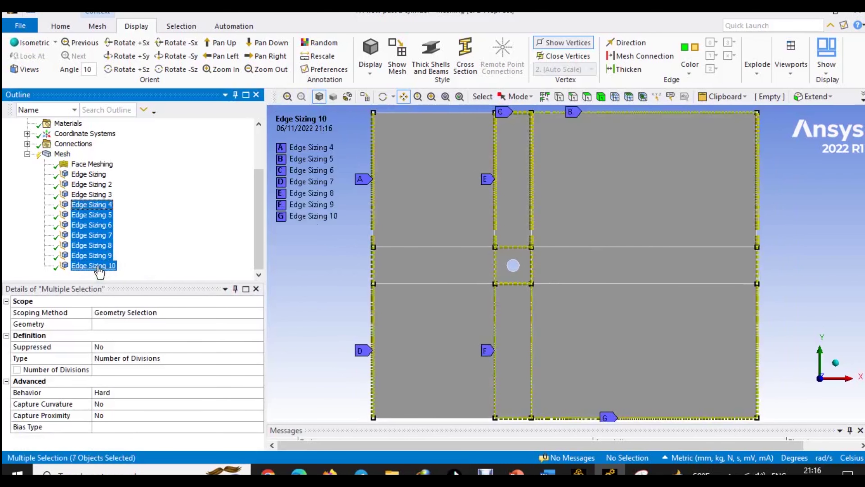
key("shift+Up")
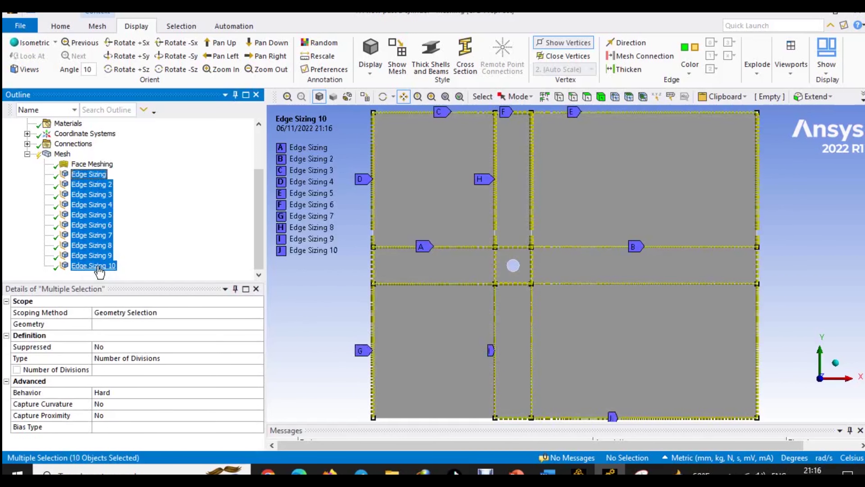
key("shift+Up")
key("shift+Down")
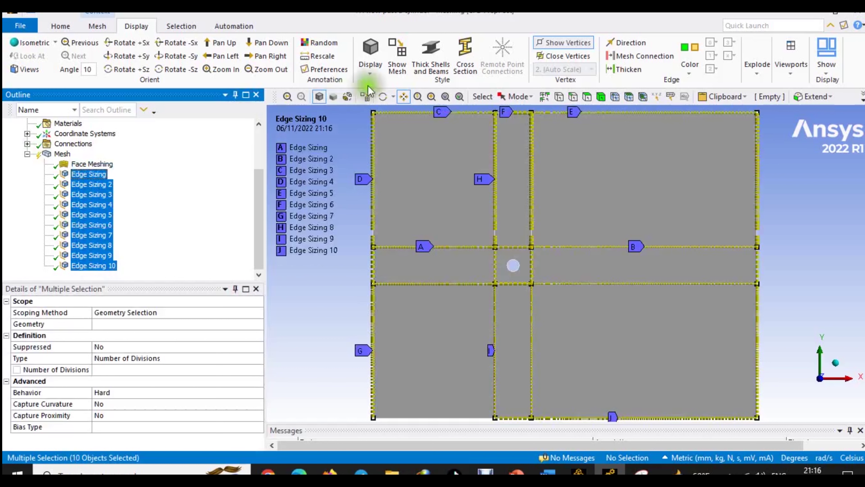
scroll(434, 352, "up", 3)
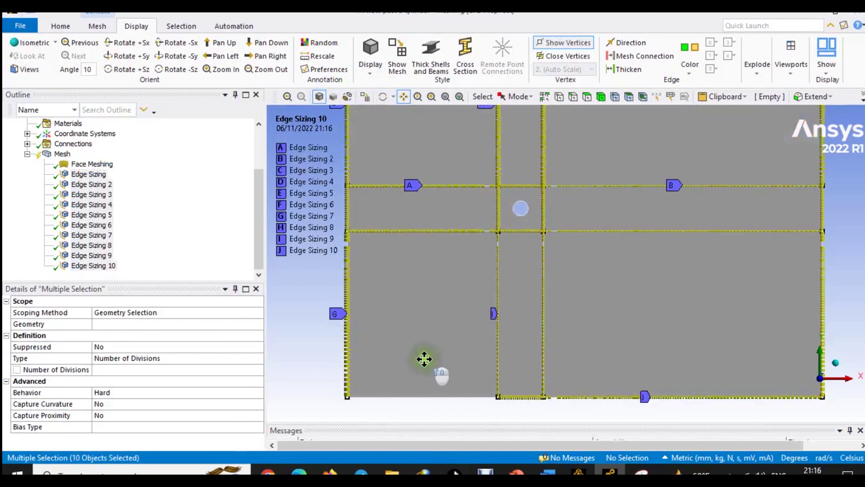
scroll(424, 353, "down", 3)
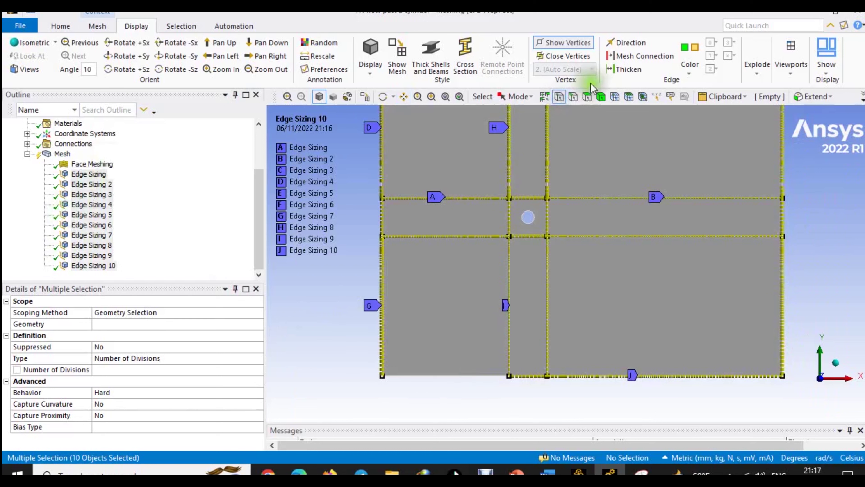
- Insert a new mesh sizing scoped to the left segment of the domain's bottom edge
left_click(90, 163)
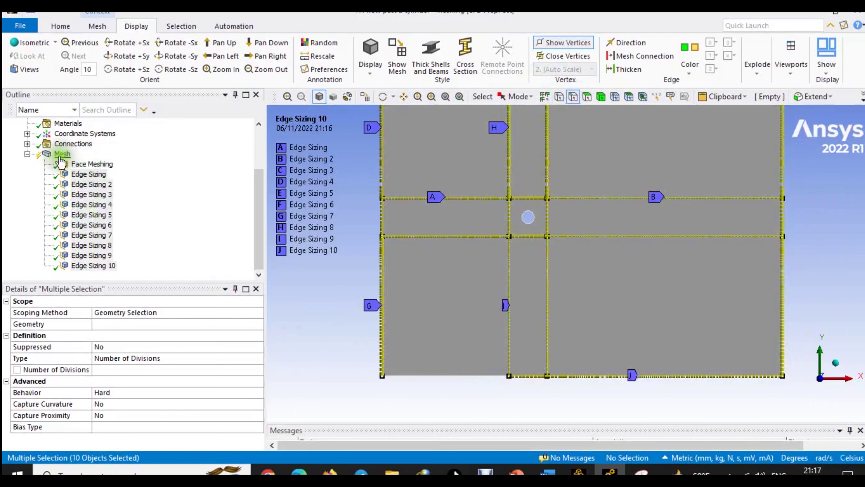
left_click(62, 153)
right_click(62, 153)
mouse_move(150, 160)
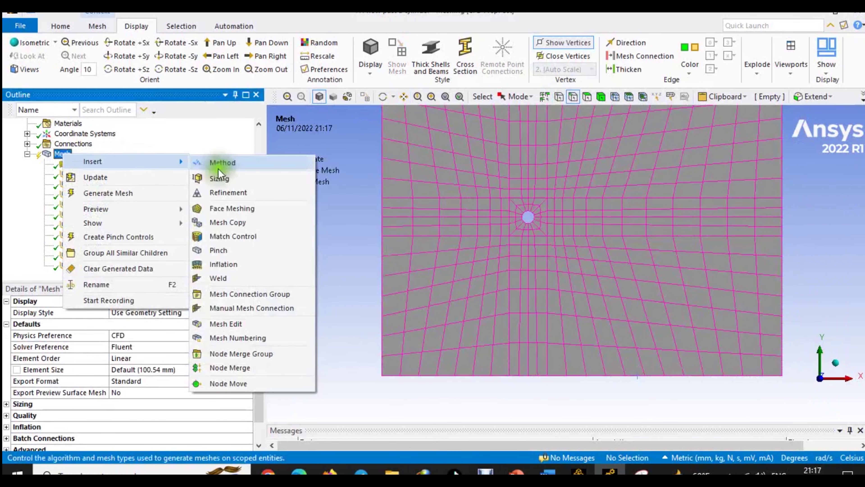
left_click(218, 178)
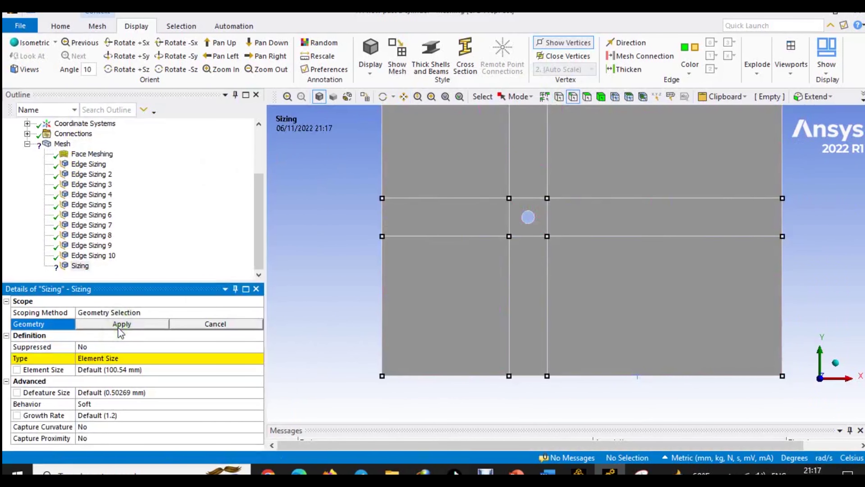
left_click(463, 375)
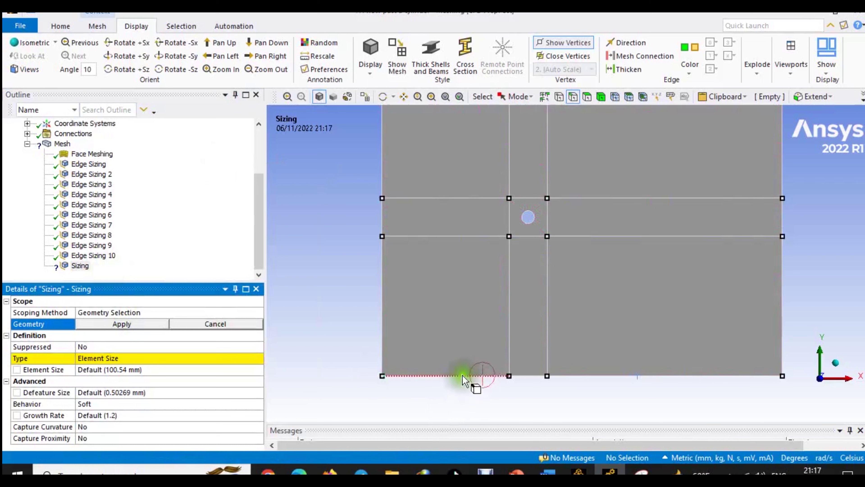
left_click(158, 325)
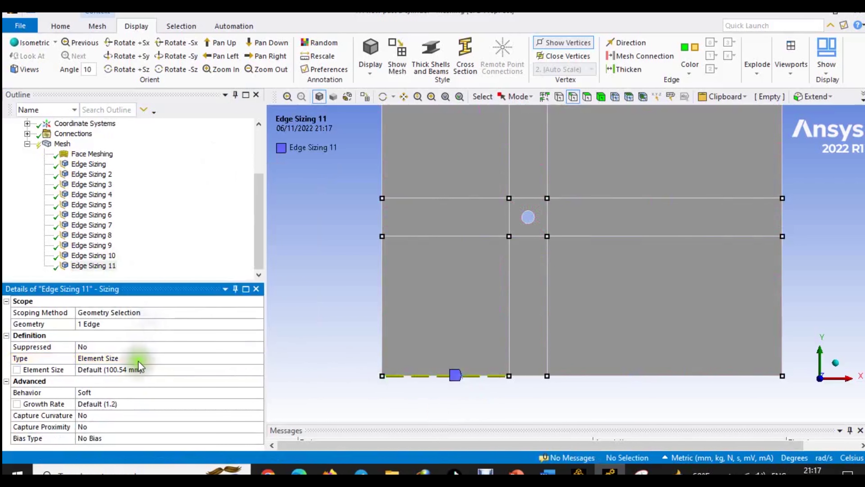
- Define the eleventh edge sizing by number of divisions, with 100 divisions and Hard behavior
left_click(140, 361)
left_click(258, 358)
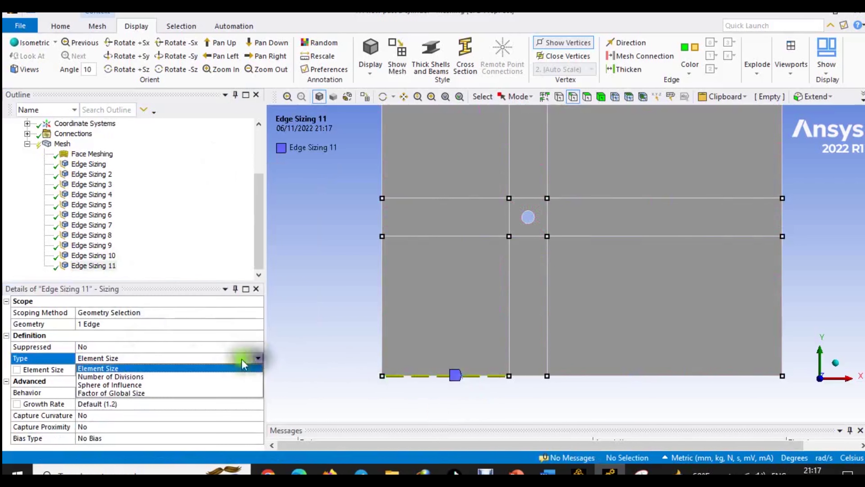
left_click(184, 377)
left_click(134, 372)
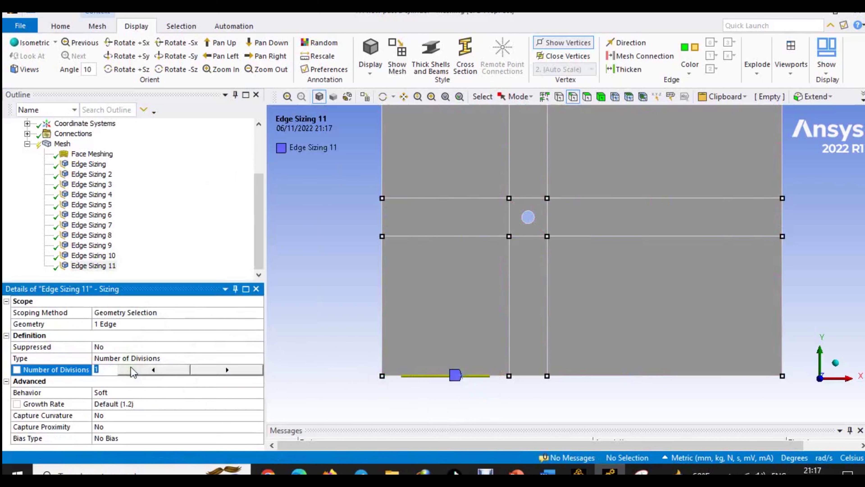
key("Return")
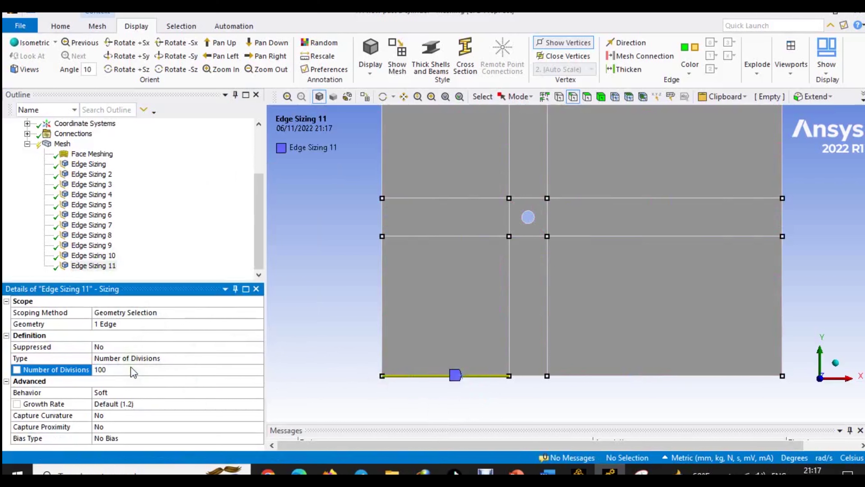
left_click(136, 392)
left_click(258, 392)
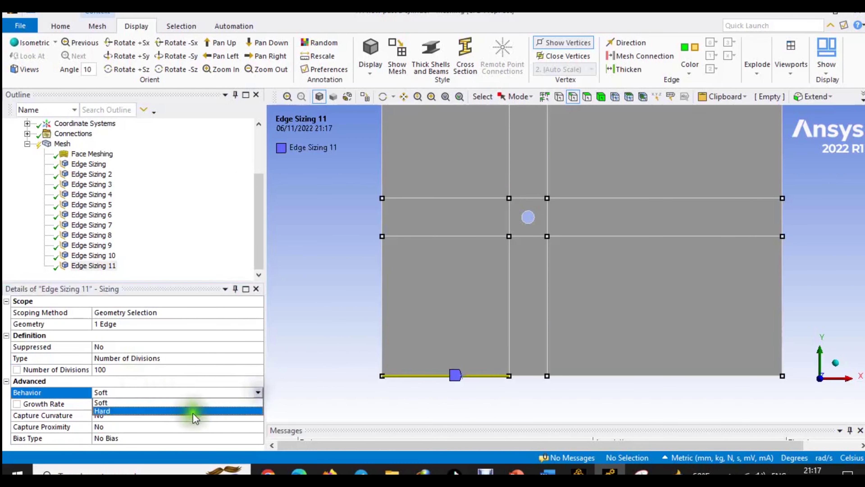
left_click(192, 411)
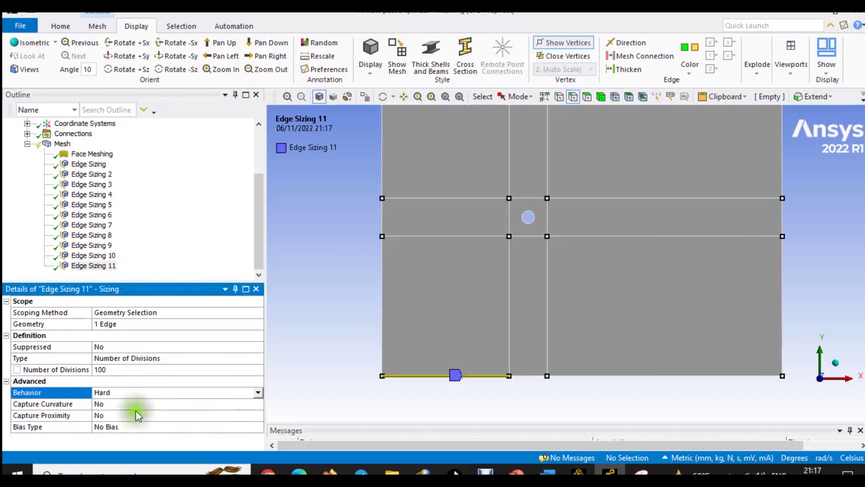
- Apply the long-to-short dash bias type to the eleventh edge sizing with a bias factor of 10
left_click(142, 427)
left_click(259, 428)
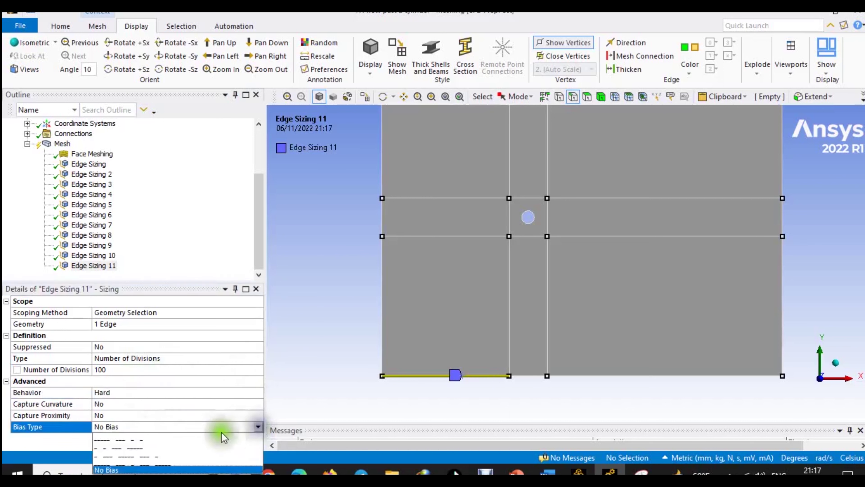
left_click(188, 435)
scroll(258, 421, "down", 1)
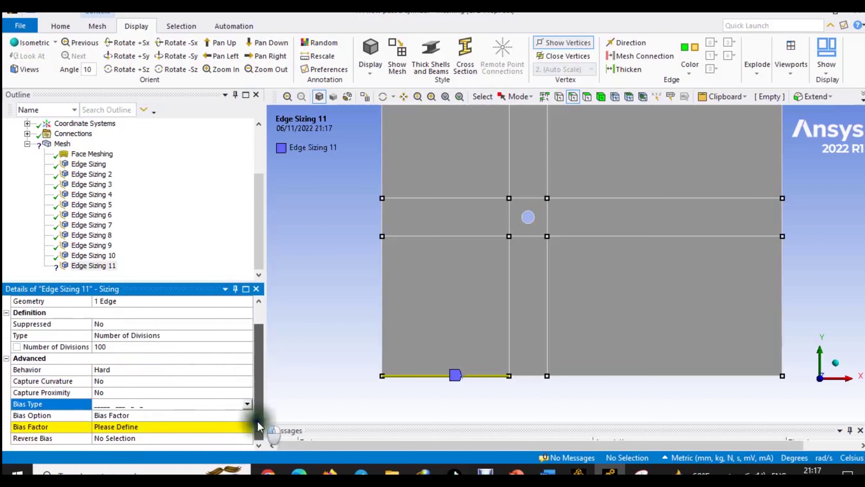
left_click(202, 429)
type("10")
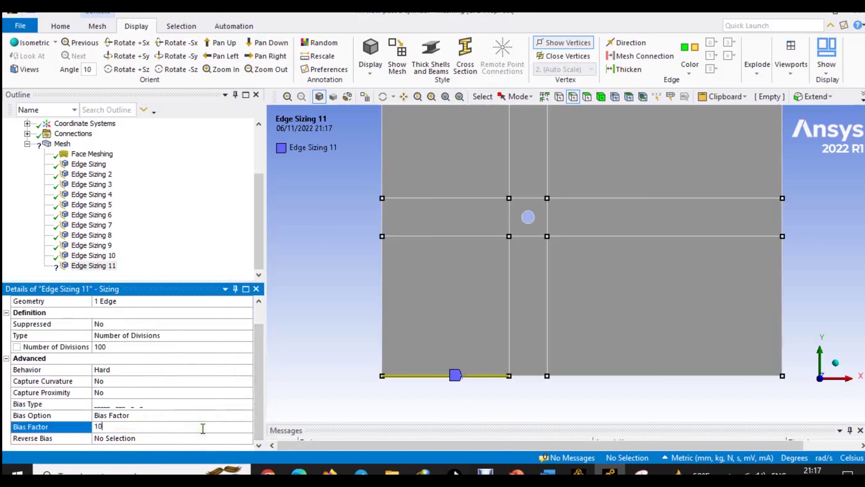
key("Return")
- Check the division spacing along the bottom-left edge and switch its sizing to the short-to-long dash bias type
left_click(403, 96)
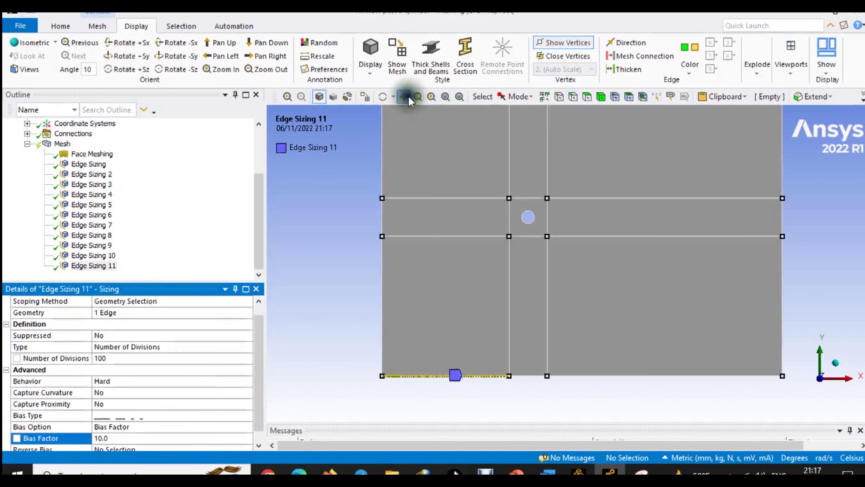
scroll(501, 333, "up", 3)
left_click_drag(501, 333, 535, 265)
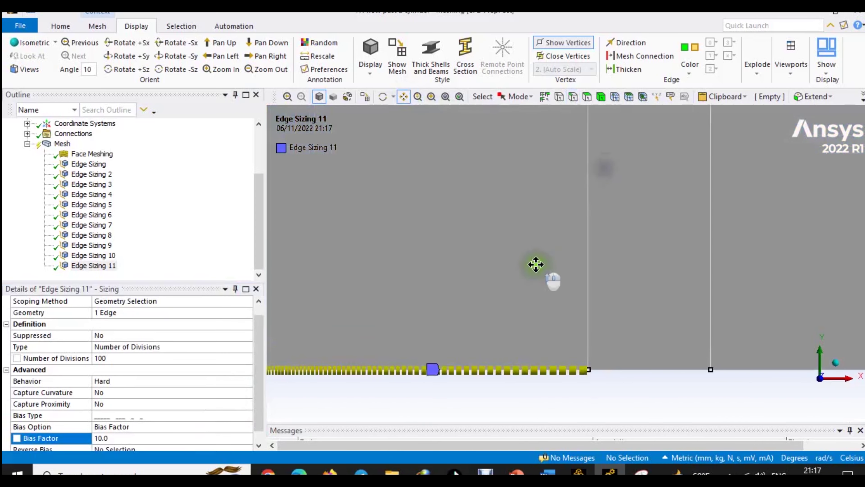
scroll(535, 264, "up", 1)
left_click_drag(551, 197, 813, 162)
left_click(227, 415)
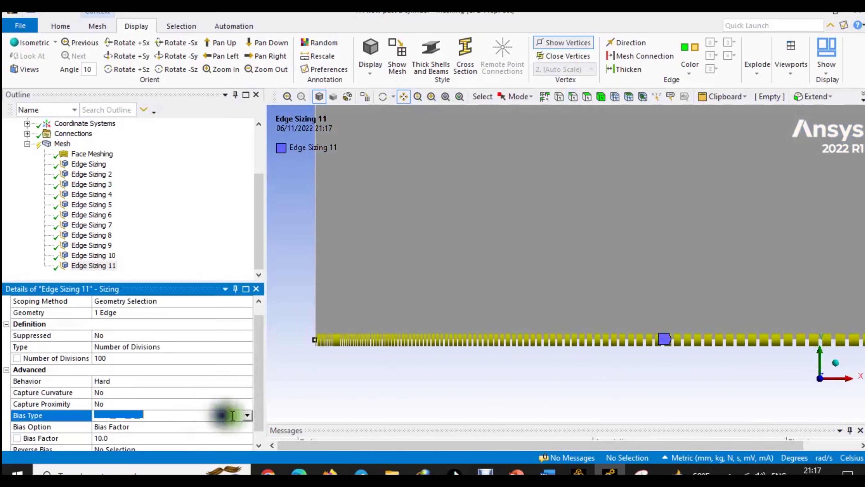
left_click(247, 416)
left_click(188, 437)
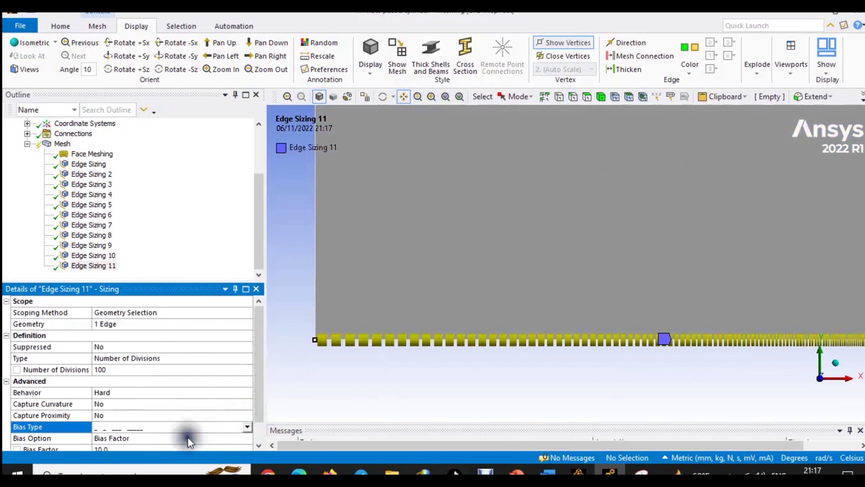
left_click_drag(500, 280, 431, 313)
scroll(541, 328, "down", 3)
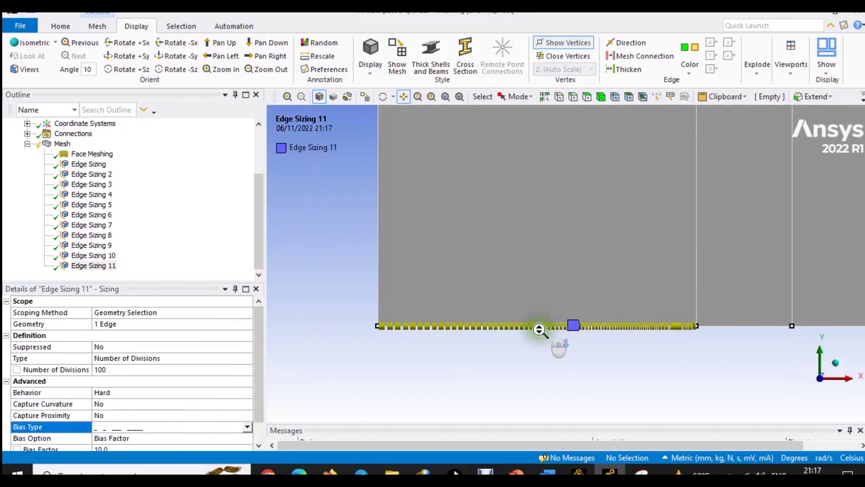
left_click_drag(557, 253, 382, 324)
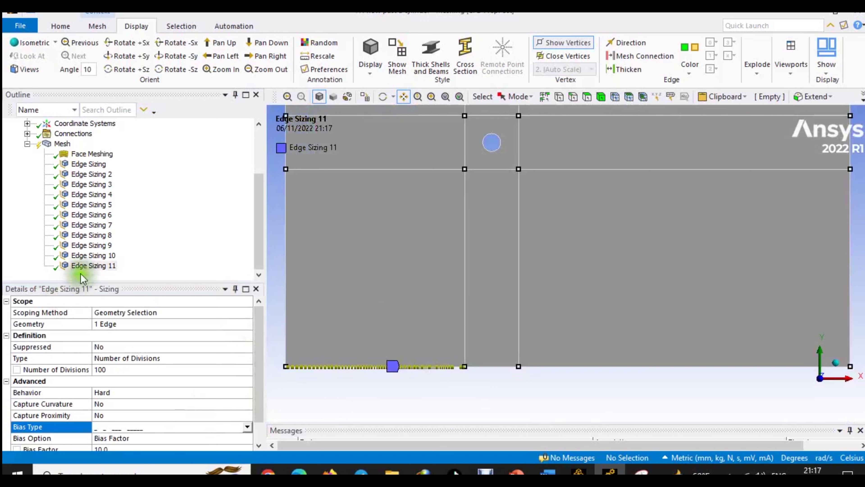
- Review the edge coverage over the whole domain by cumulatively selecting all sizings from Edge Sizing 11 back to the first Edge Sizing
left_click(90, 266)
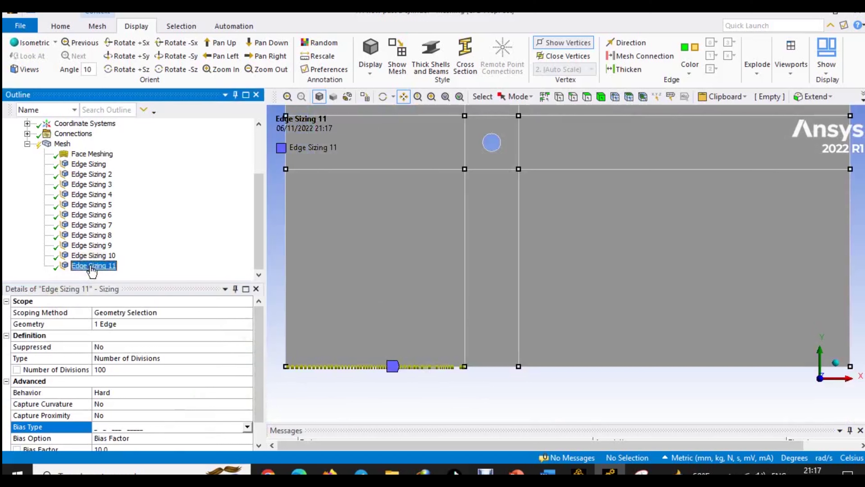
key("shift+Up")
key("shift+Up")
key("shift+Up")
key("shift+Up")
key("shift+Up")
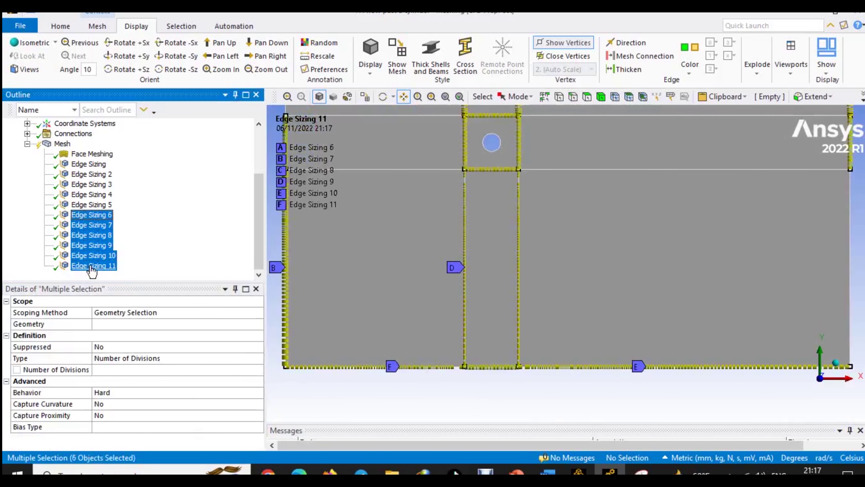
key("shift+Up")
key("shift+Up")
key("shift+Up")
key("shift+Up")
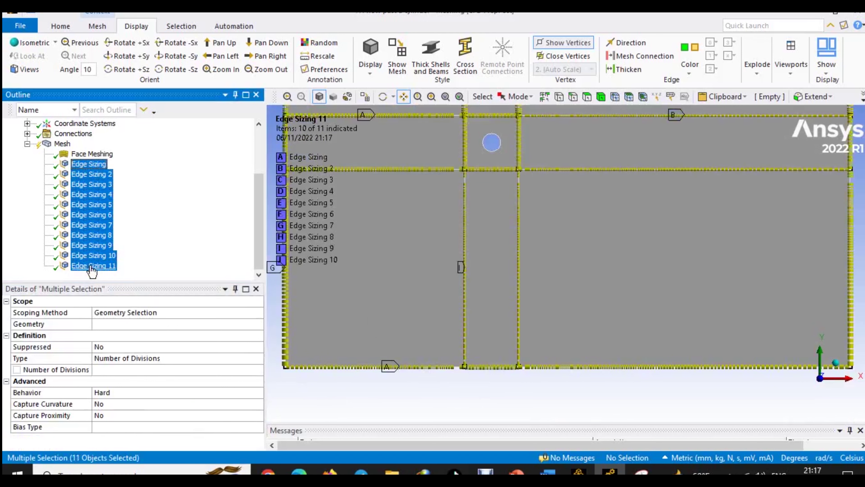
left_click_drag(510, 191, 558, 250)
scroll(569, 253, "down", 2)
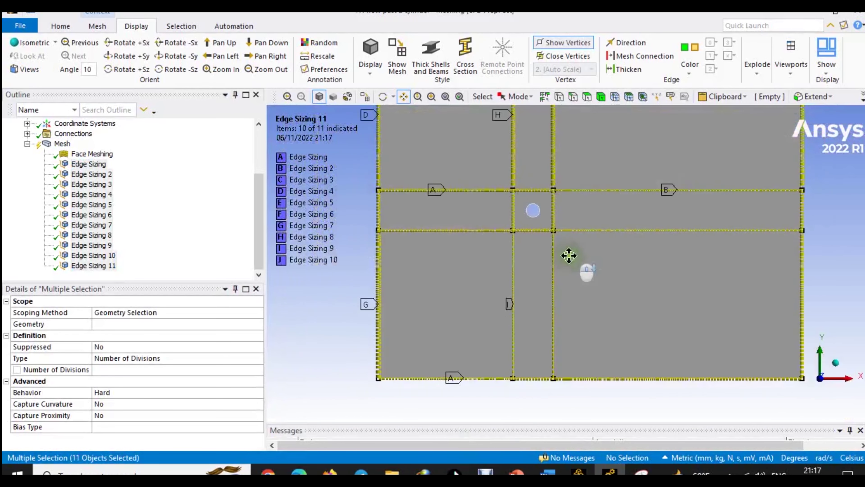
scroll(597, 315, "down", 3)
scroll(594, 316, "down", 1)
left_click_drag(593, 315, 582, 316)
left_click(182, 203)
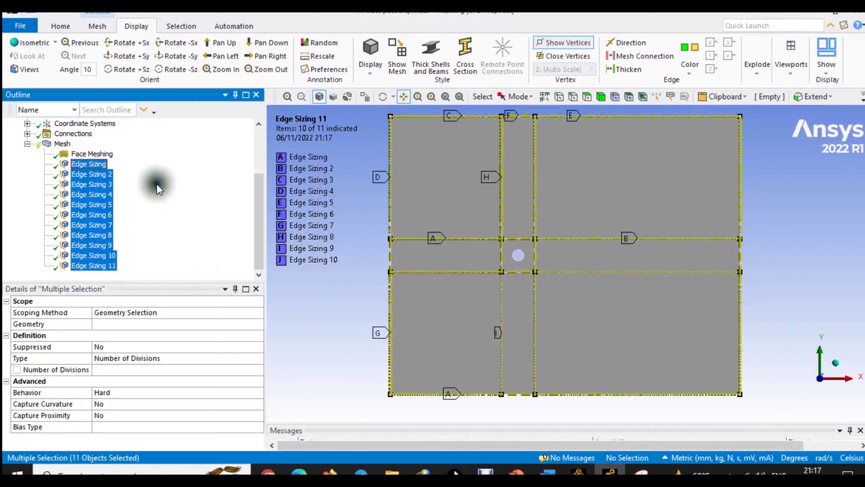
left_click(525, 187)
left_click_drag(767, 254, 769, 261)
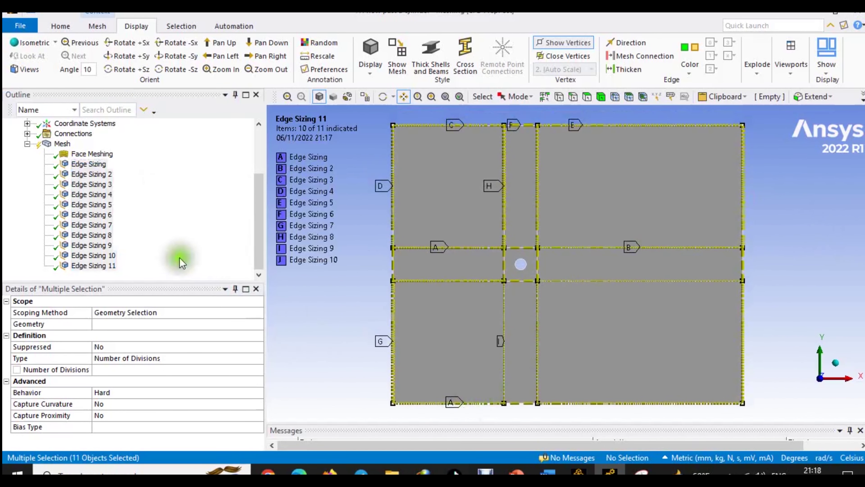
- Update the mesh with the face meshing and all eleven edge sizings, and view the whole meshed domain
left_click(61, 144)
right_click(65, 144)
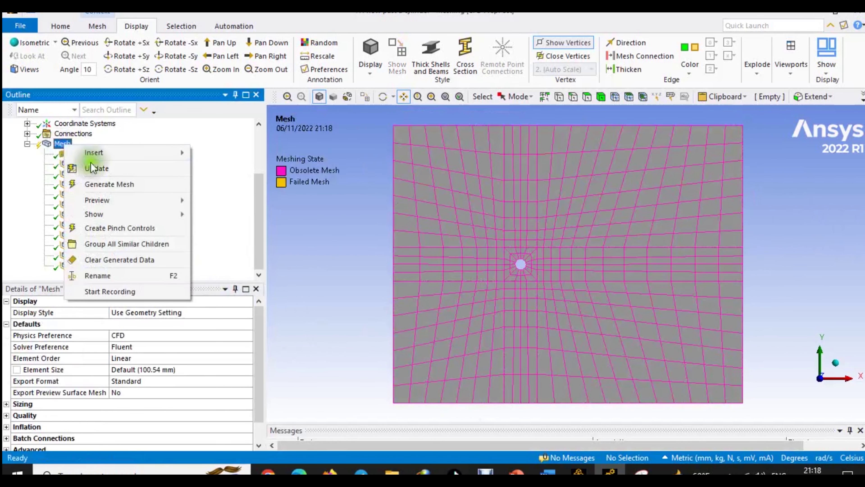
left_click(107, 168)
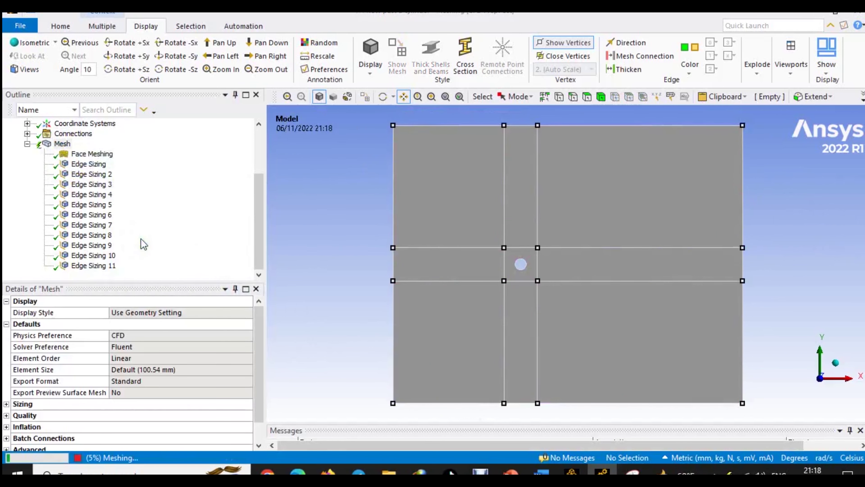
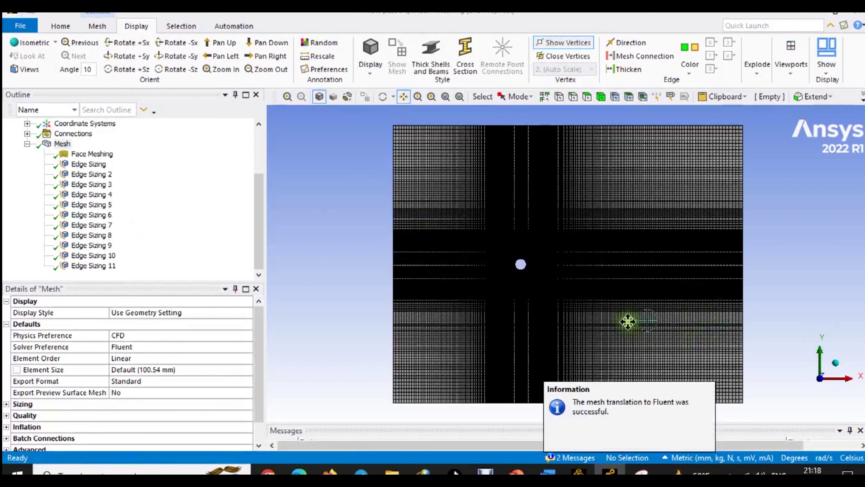
scroll(614, 318, "up", 1)
scroll(557, 252, "down", 1)
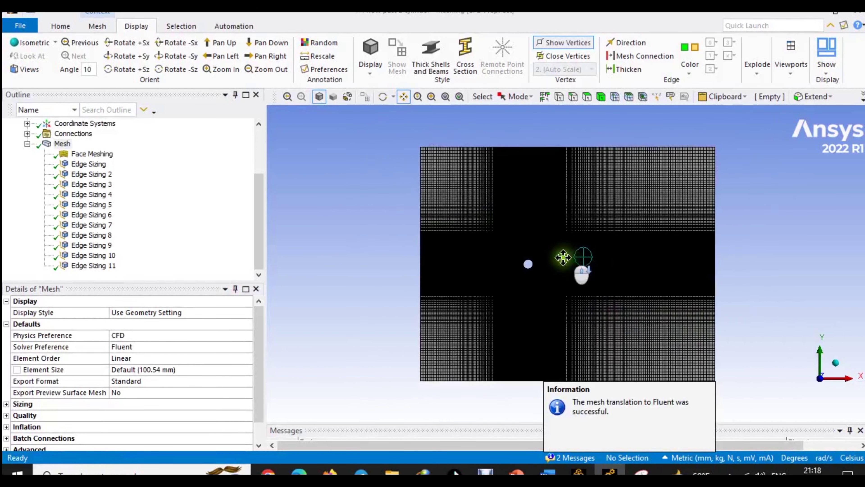
- Create a named selection called outlet from the three edges along the domain's right-hand boundary
left_click_drag(788, 245, 733, 231)
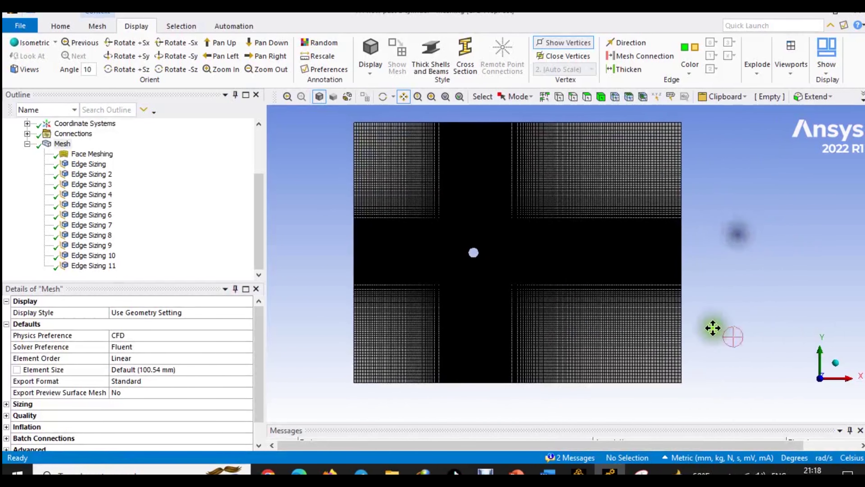
left_click_drag(586, 266, 600, 282)
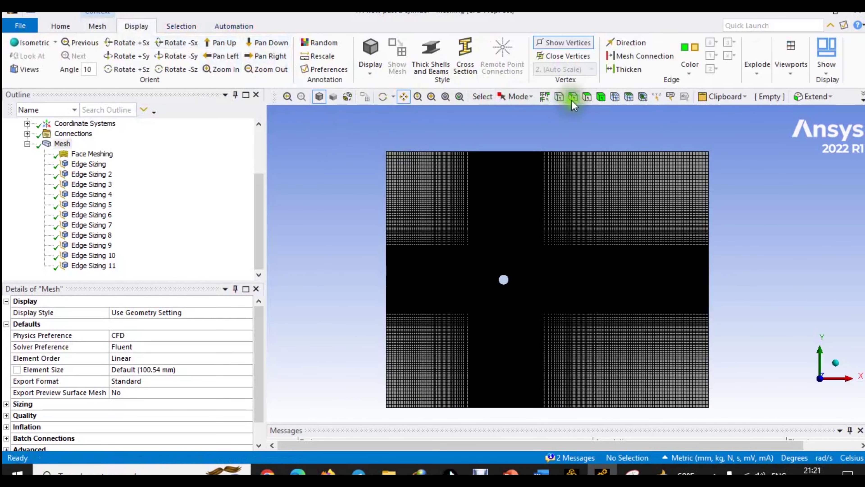
left_click(573, 98)
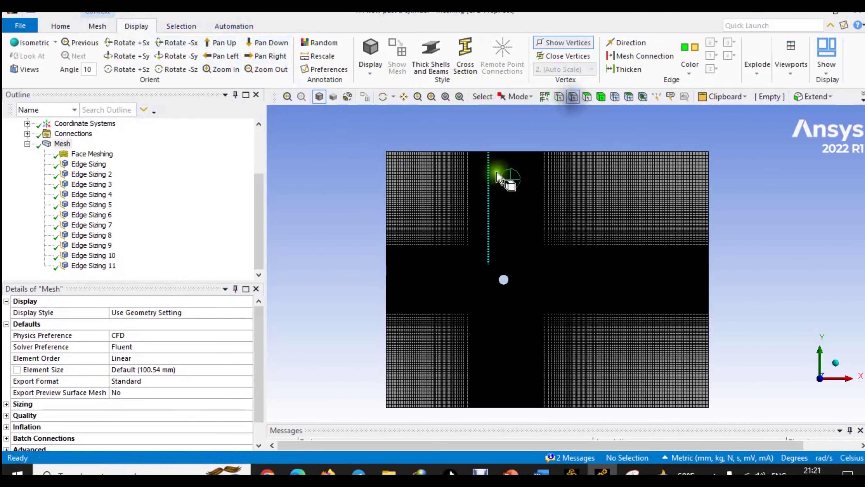
left_click(708, 214)
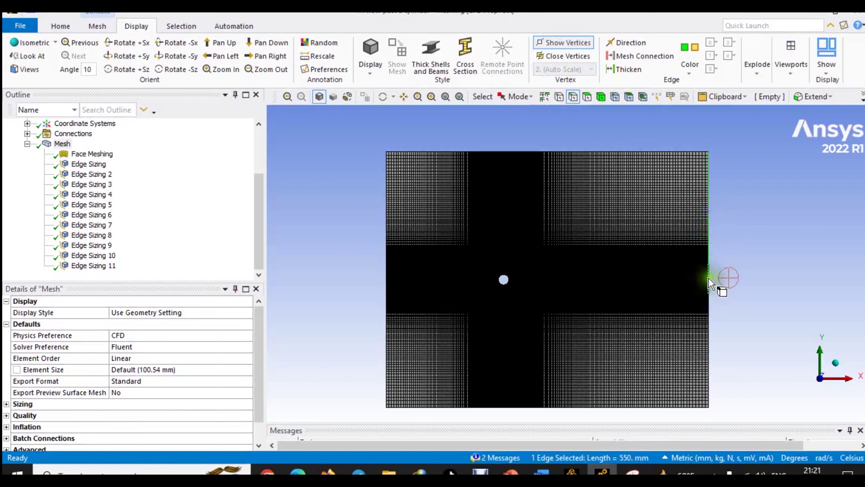
left_click(709, 296, "ctrl")
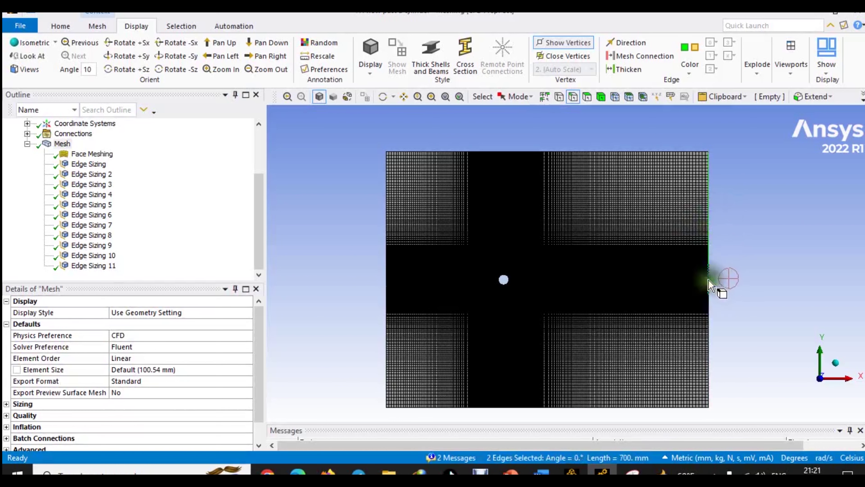
left_click(709, 331, "ctrl")
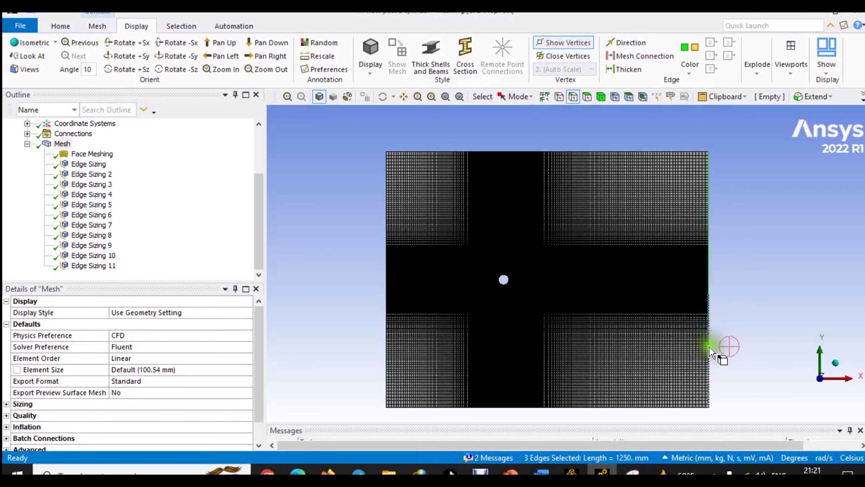
right_click(710, 322)
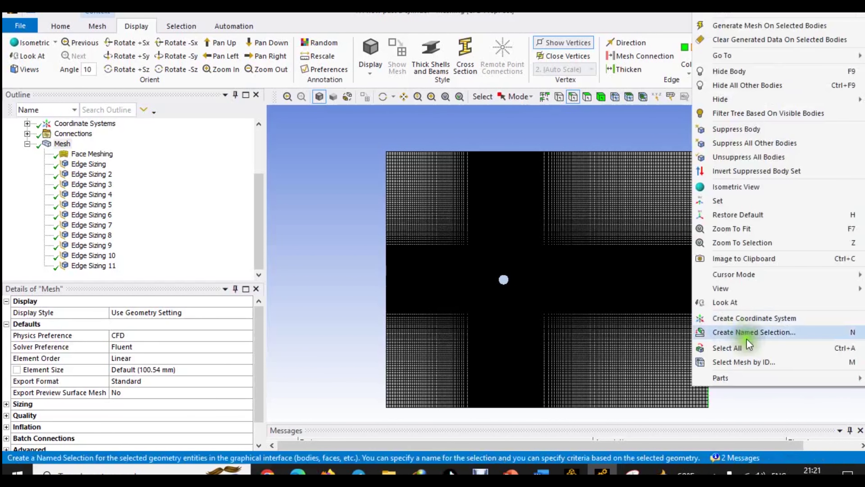
left_click(767, 332)
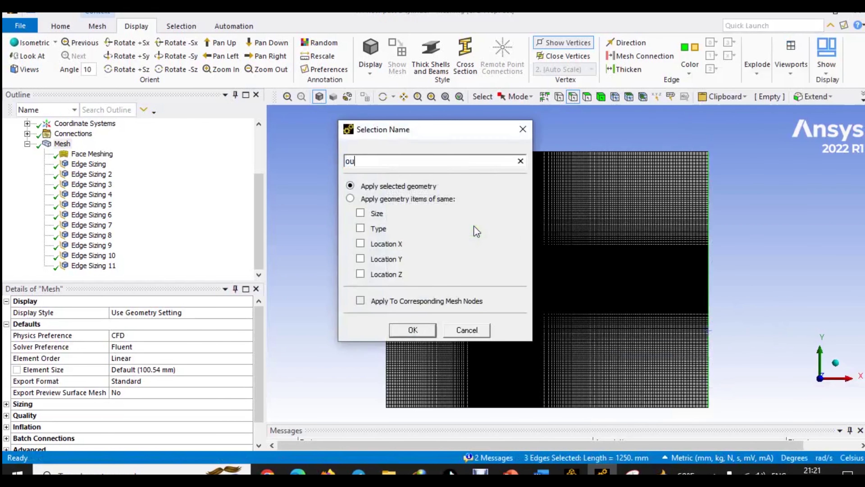
type("outlet")
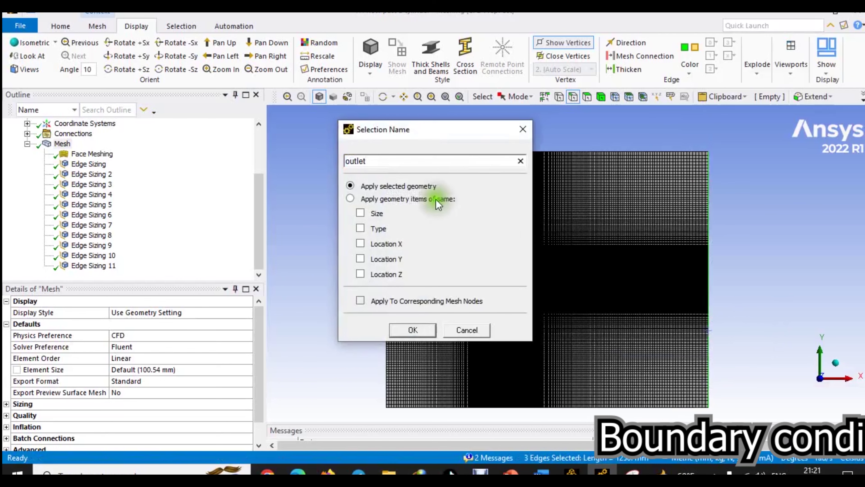
left_click(411, 329)
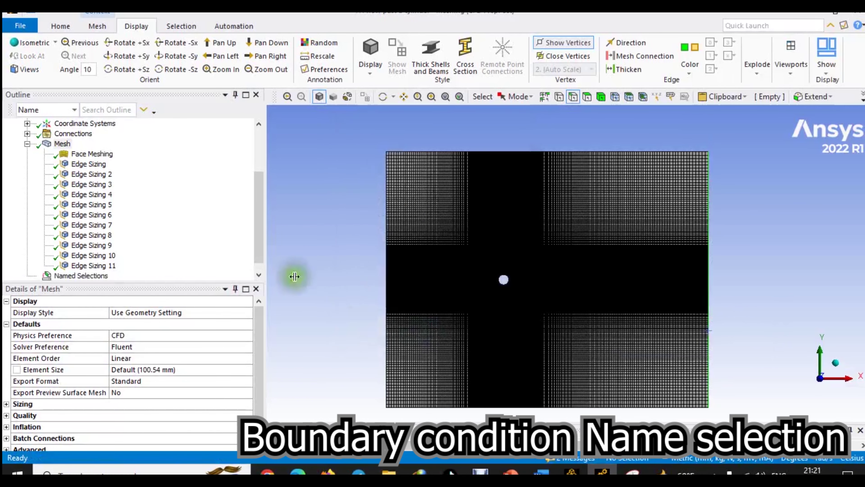
- Expand the Named Selections group and display the outlet selection on the geometry
left_click(261, 267)
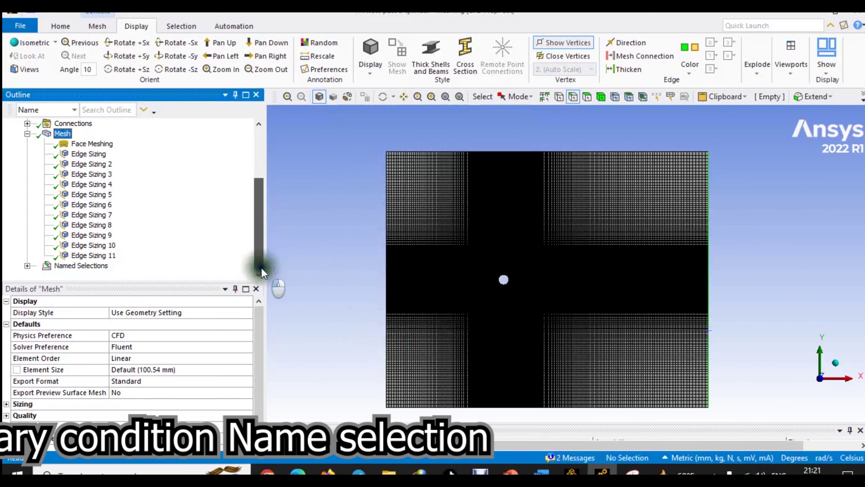
left_click(27, 266)
left_click(81, 266)
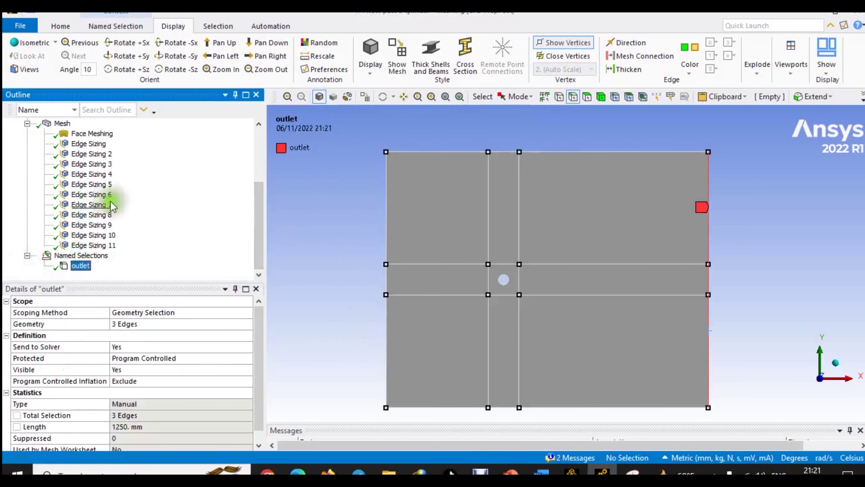
- Create a named selection called inlet from the three edges along the domain's left-hand boundary
left_click(386, 215)
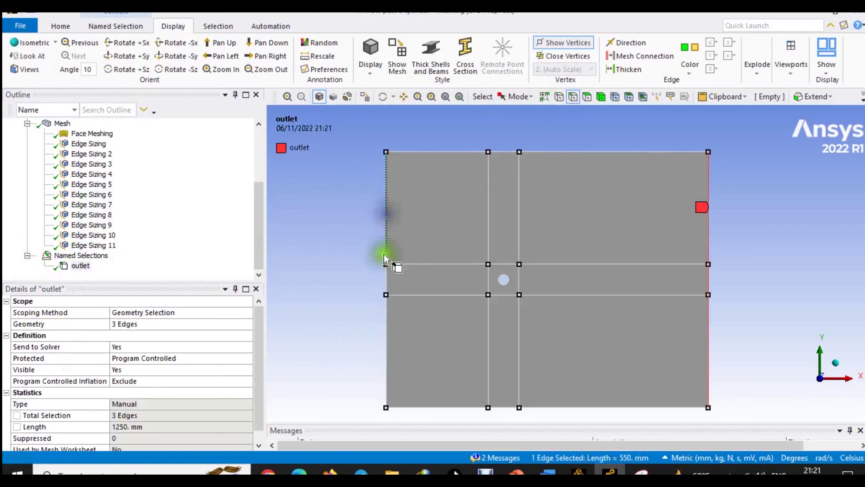
left_click(388, 279, "ctrl")
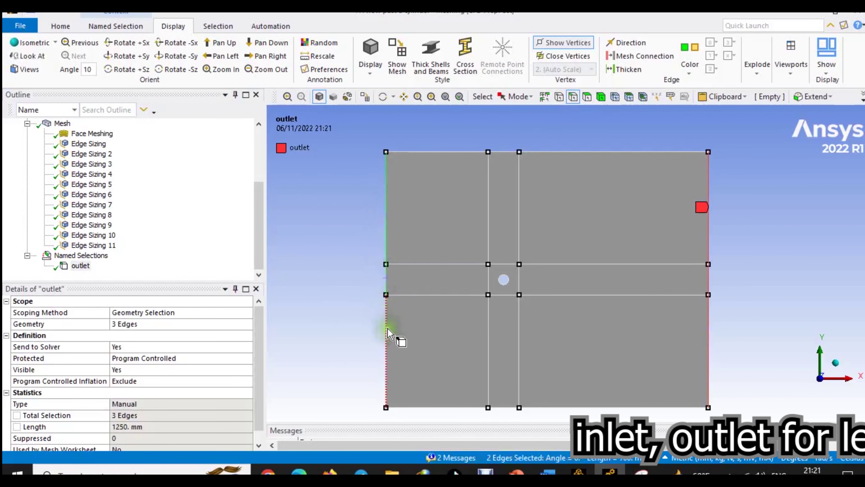
left_click(387, 328, "ctrl")
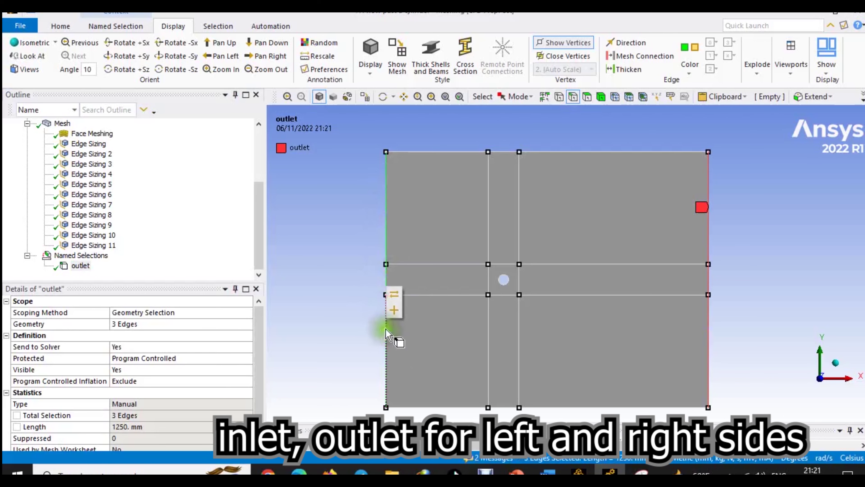
right_click(386, 329)
left_click(437, 305)
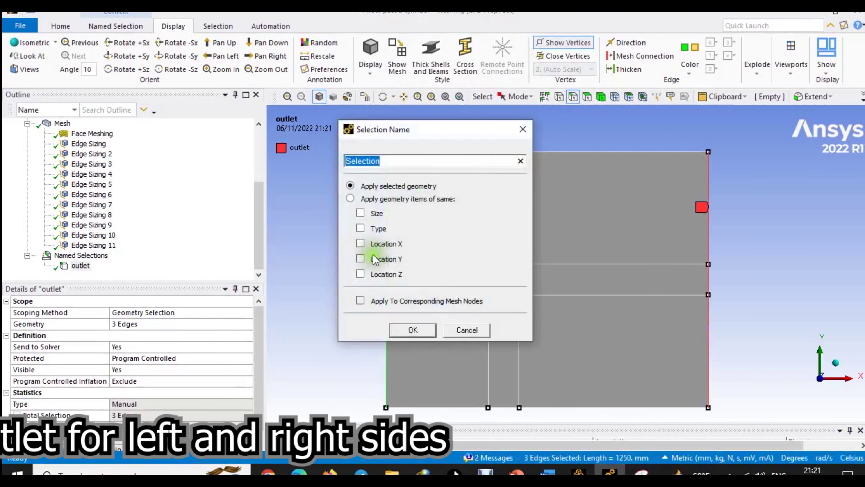
type("inlet")
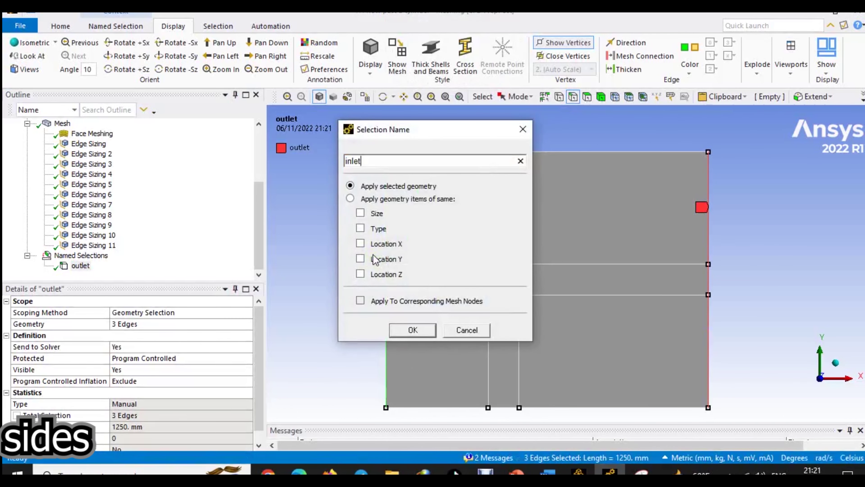
left_click(413, 330)
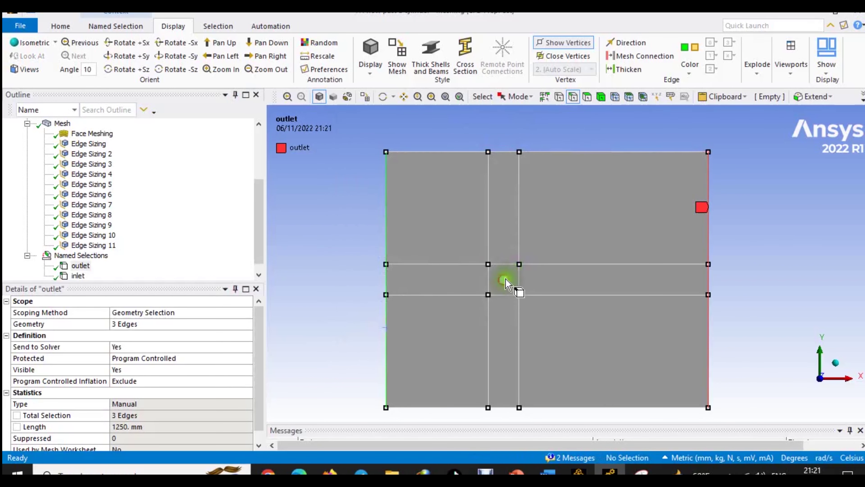
- Create a named selection called cylinder from the circular edge at the middle of the domain
scroll(506, 283, "up", 5)
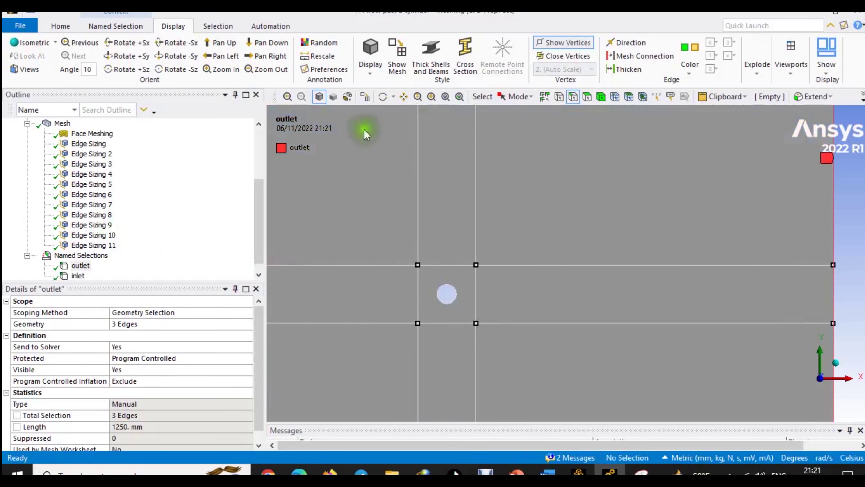
left_click(457, 292)
right_click(457, 292)
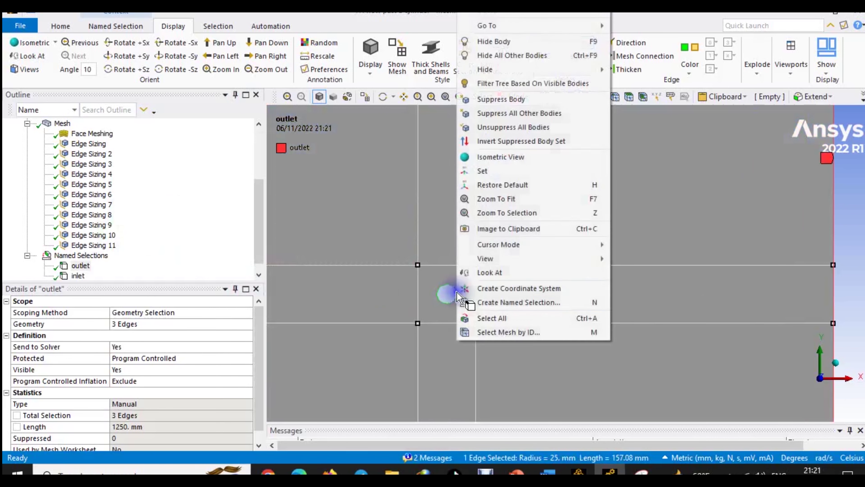
left_click(496, 303)
type("cy")
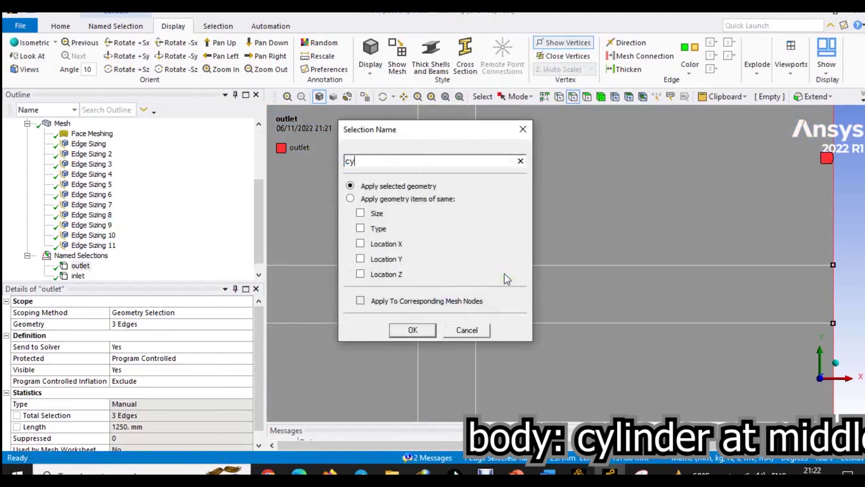
type("lin")
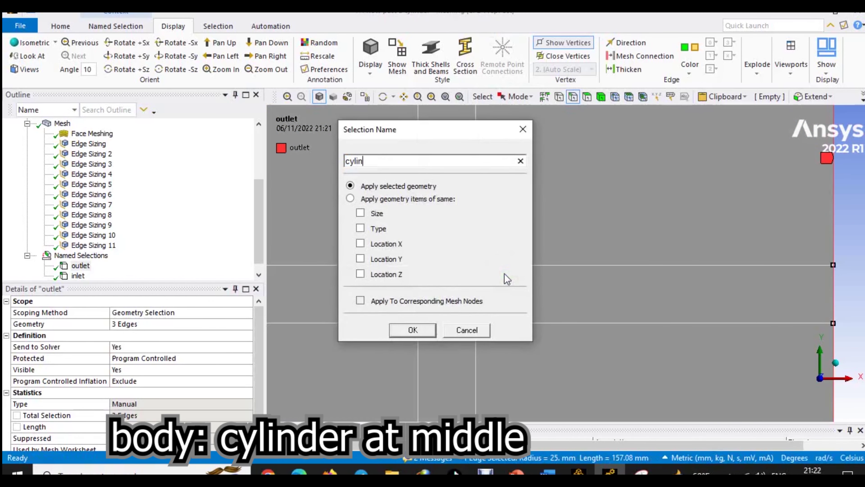
type("der")
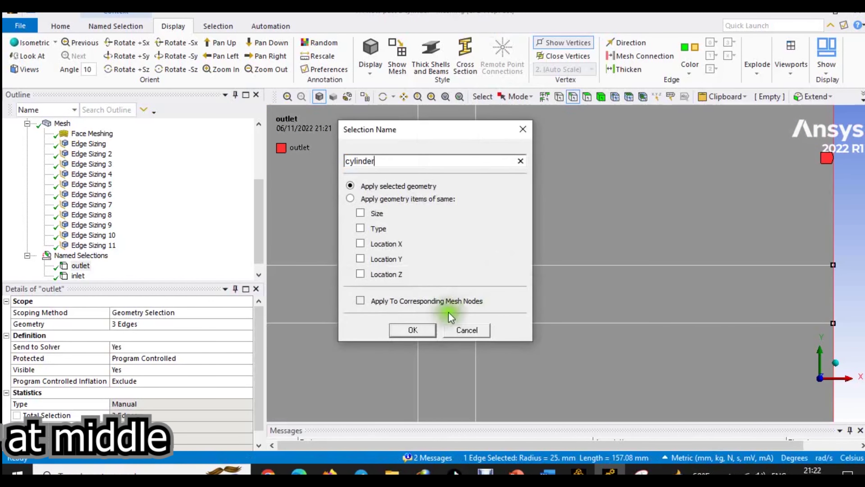
left_click(410, 327)
- Create a named selection called symmetry from the six edges of the domain's upper and bottom boundaries
scroll(455, 290, "down", 4)
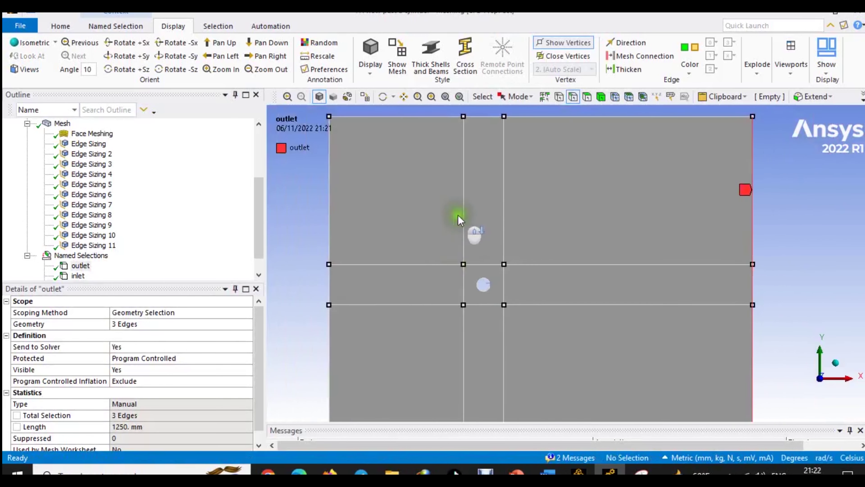
scroll(460, 220, "down", 1)
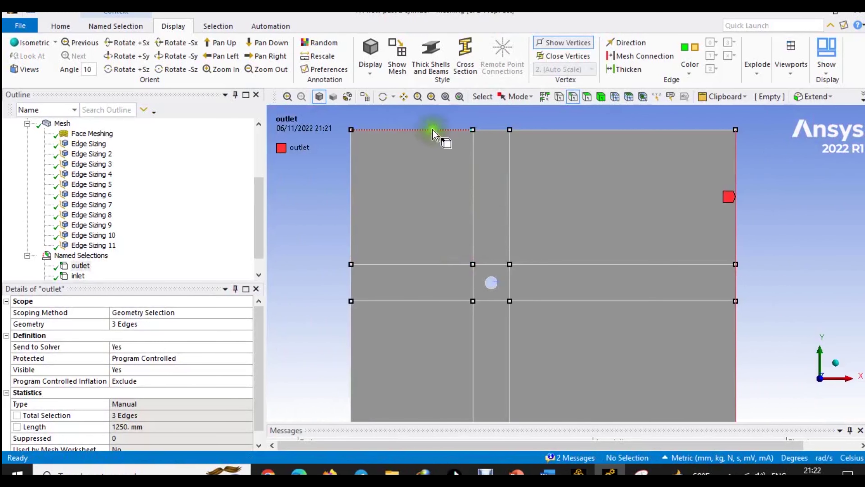
left_click(494, 129)
left_click(549, 133, "ctrl")
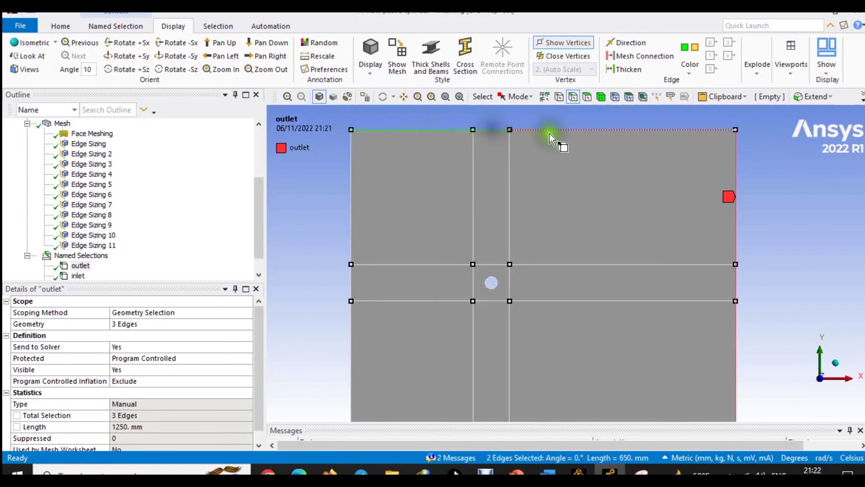
left_click(554, 133, "ctrl")
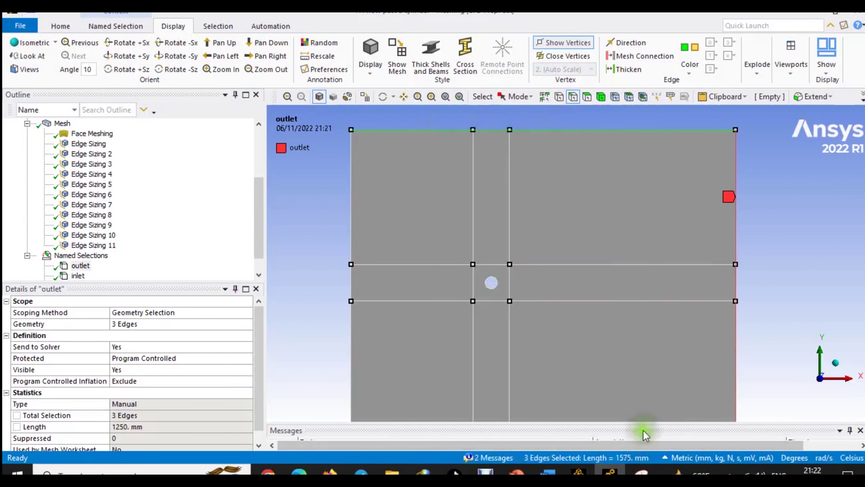
scroll(630, 359, "down", 1)
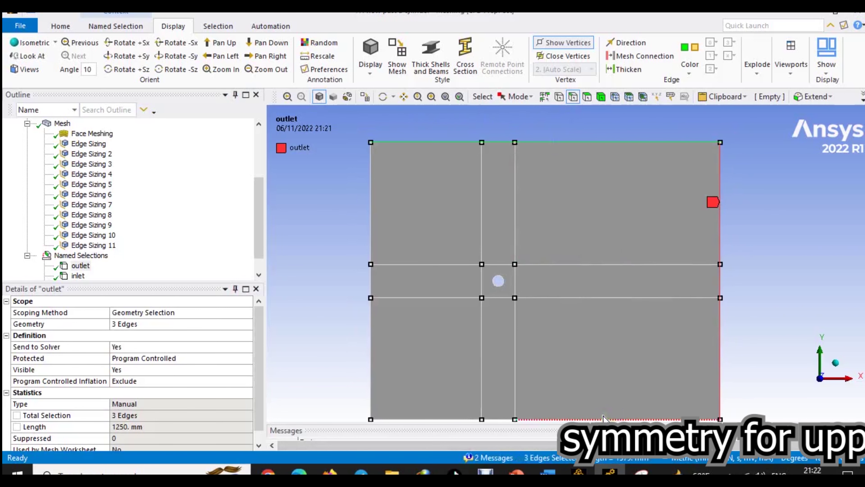
left_click(611, 421, "ctrl")
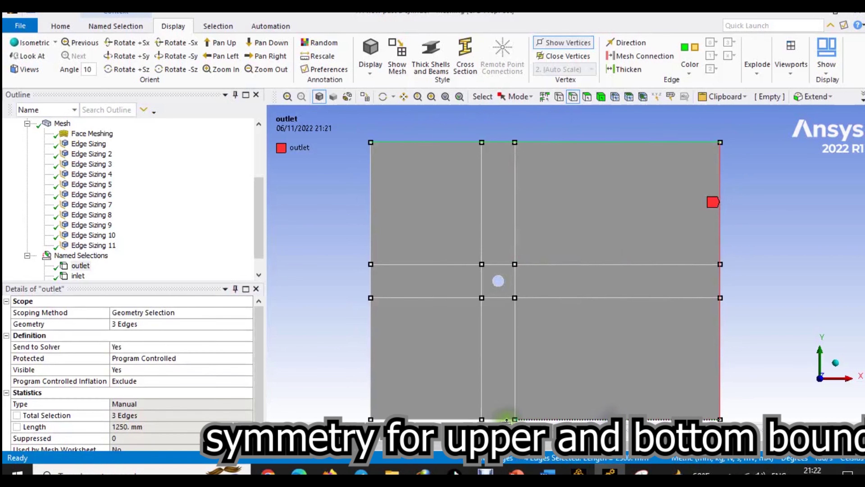
left_click(498, 419, "ctrl")
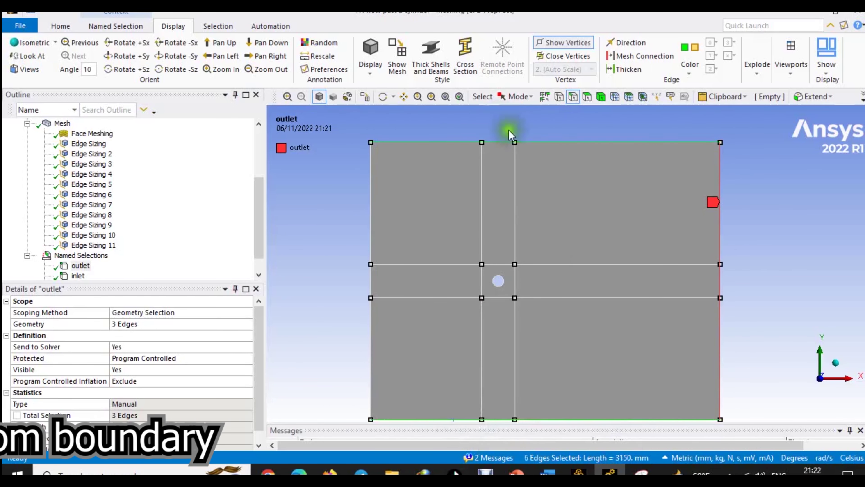
left_click(498, 142, "ctrl")
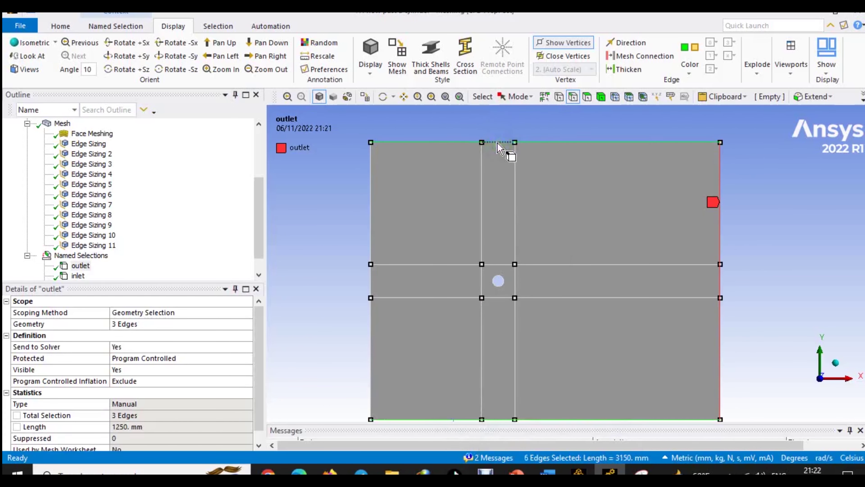
right_click(497, 144)
left_click(560, 424)
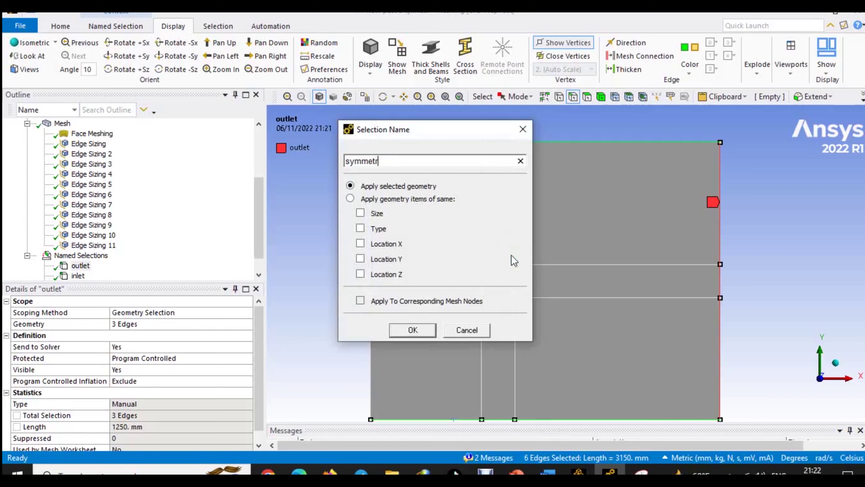
left_click(412, 329)
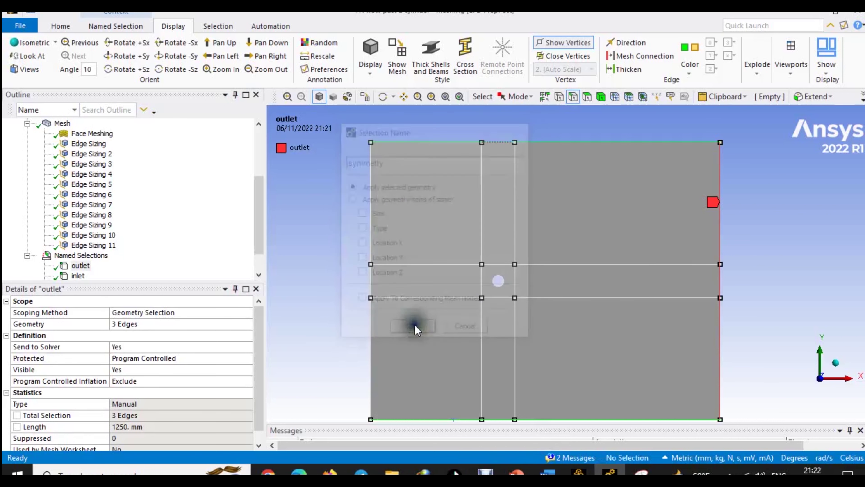
- Display the outlet, inlet, cylinder and symmetry named selections together on the geometry to check their boundaries
left_click(142, 214)
scroll(112, 239, "down", 1)
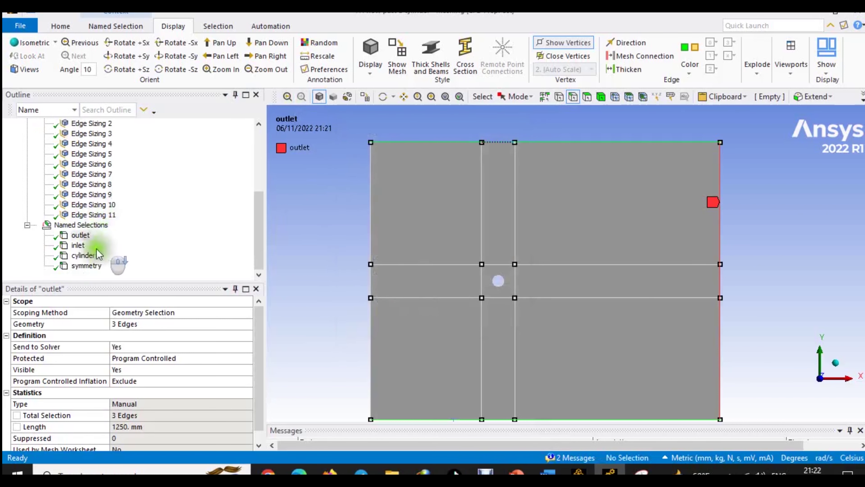
left_click(77, 236)
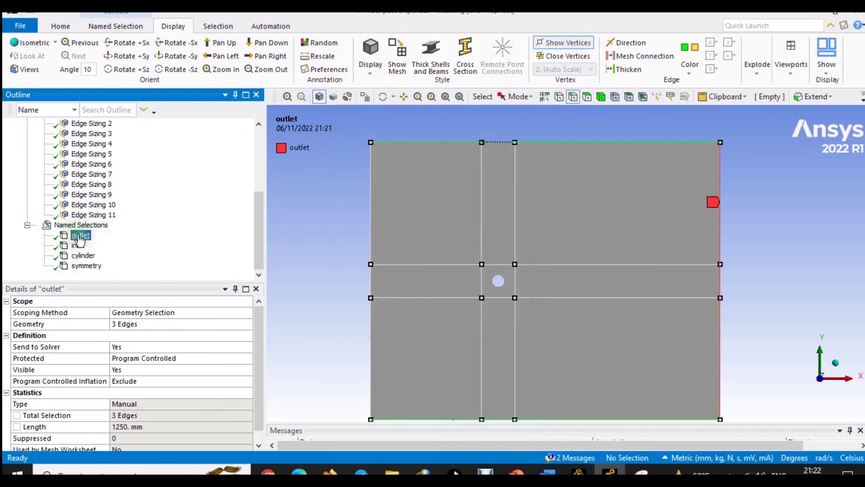
left_click(78, 245, "ctrl")
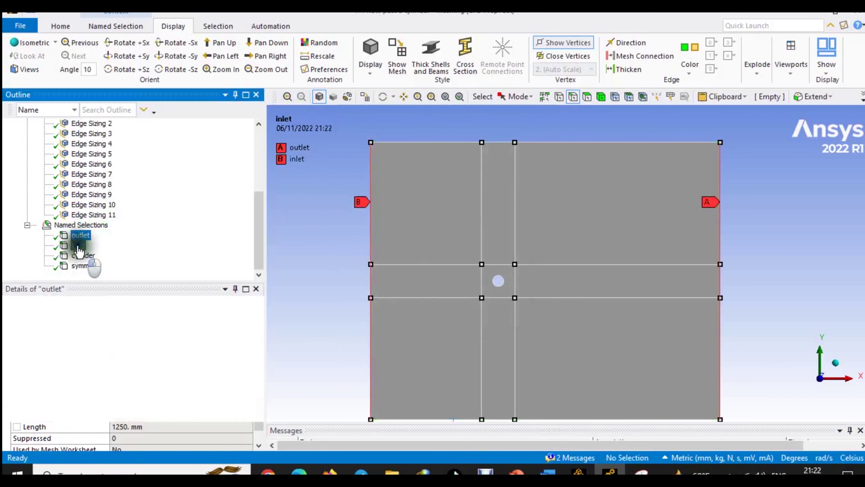
left_click(84, 256, "ctrl")
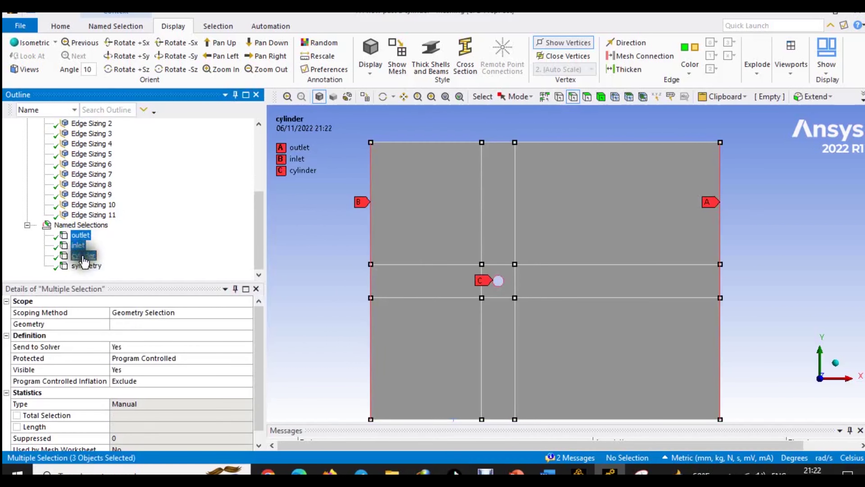
left_click(86, 266, "ctrl")
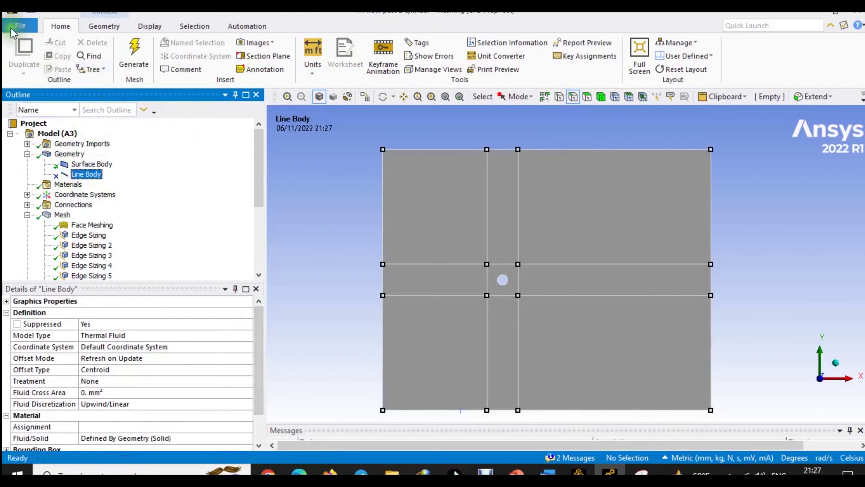
- Start exporting the mesh as a FLUENT input file in .msh format
left_click(16, 27)
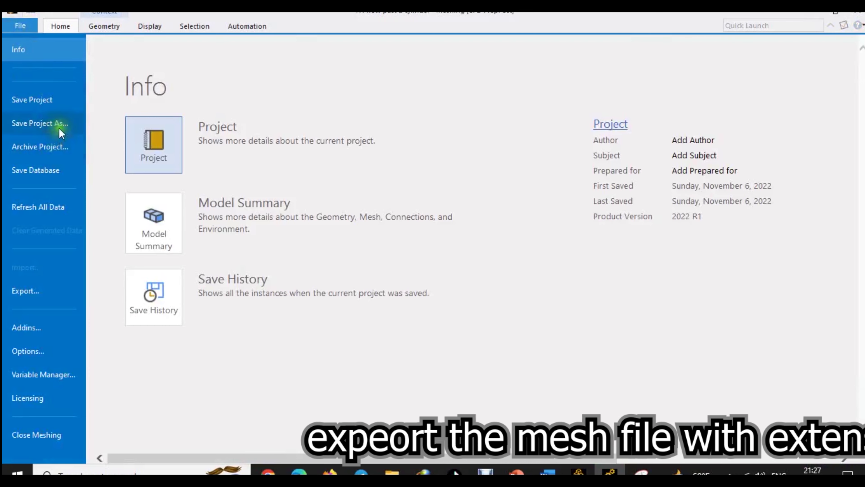
left_click(27, 295)
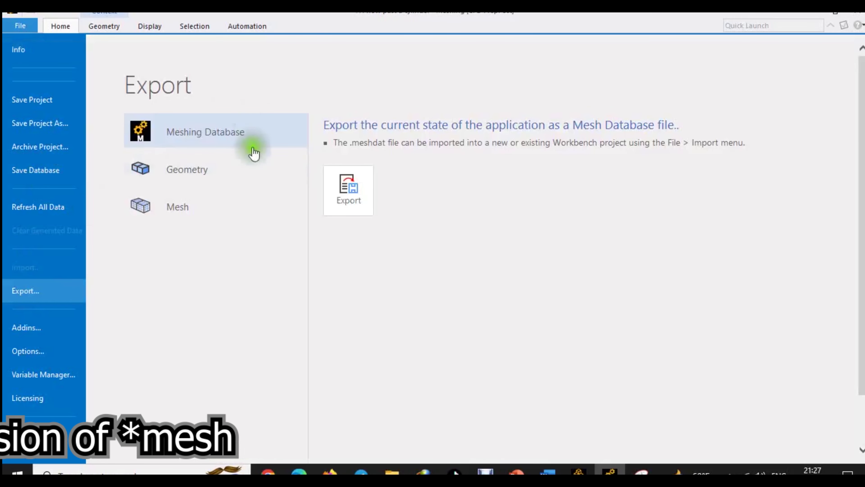
left_click(188, 212)
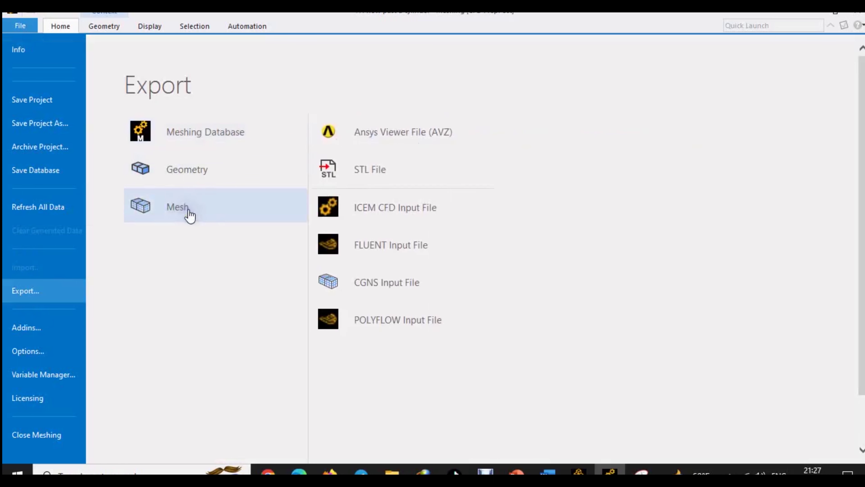
left_click(389, 130)
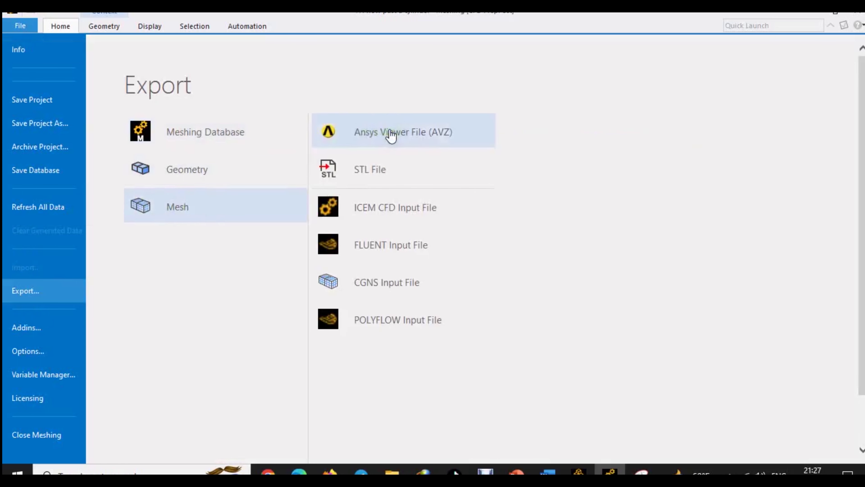
left_click(435, 253)
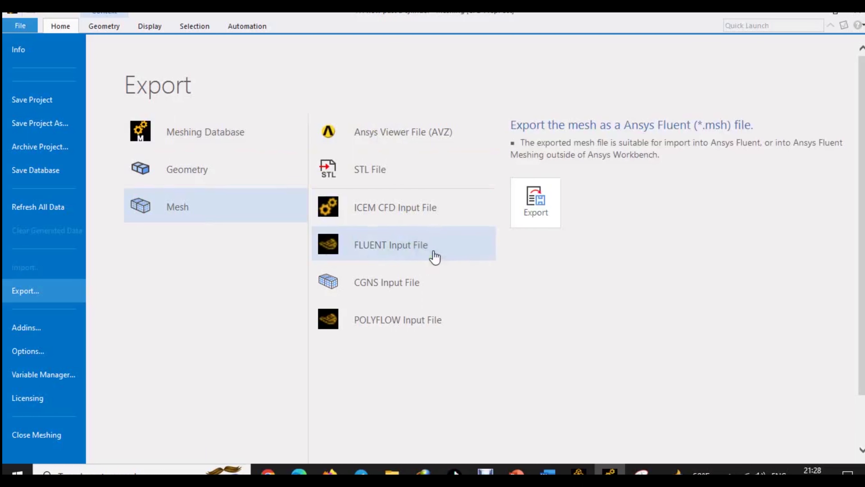
left_click(541, 212)
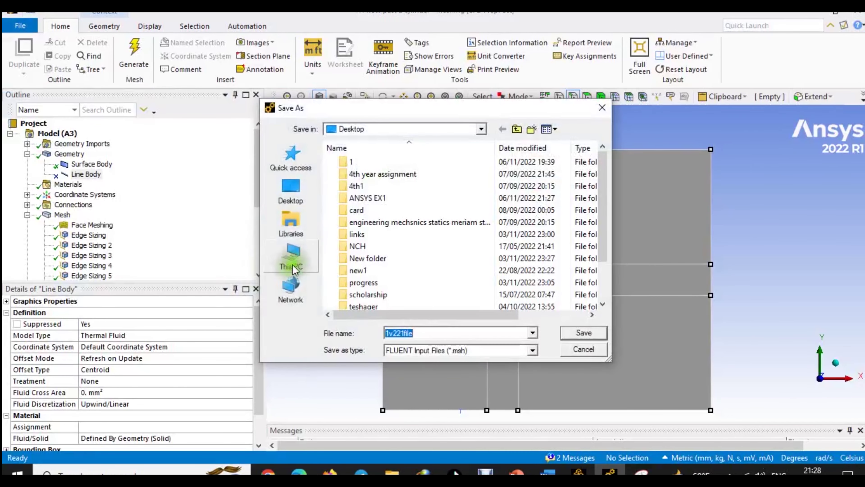
- Save the exported Fluent mesh file as "cylinder flow mesh" in the ANSYS EX1 folder on the Desktop
left_click(291, 190)
scroll(403, 254, "down", 10)
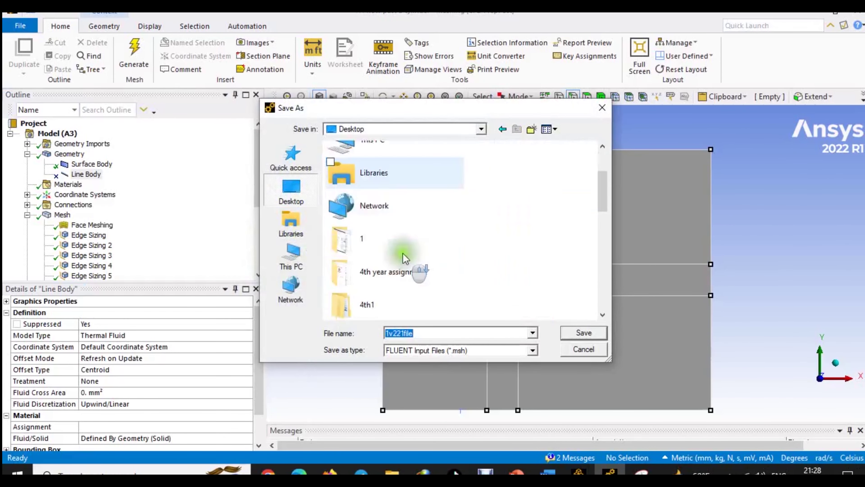
scroll(402, 251, "down", 2)
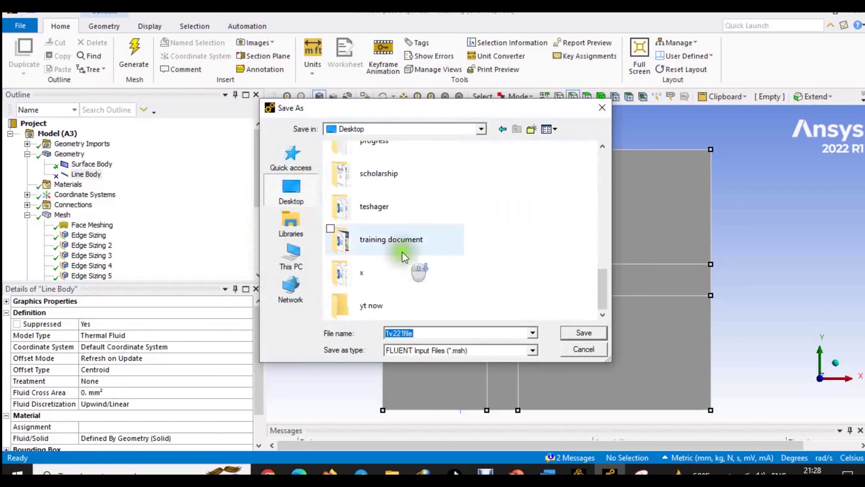
scroll(401, 252, "up", 6)
double_click(383, 267)
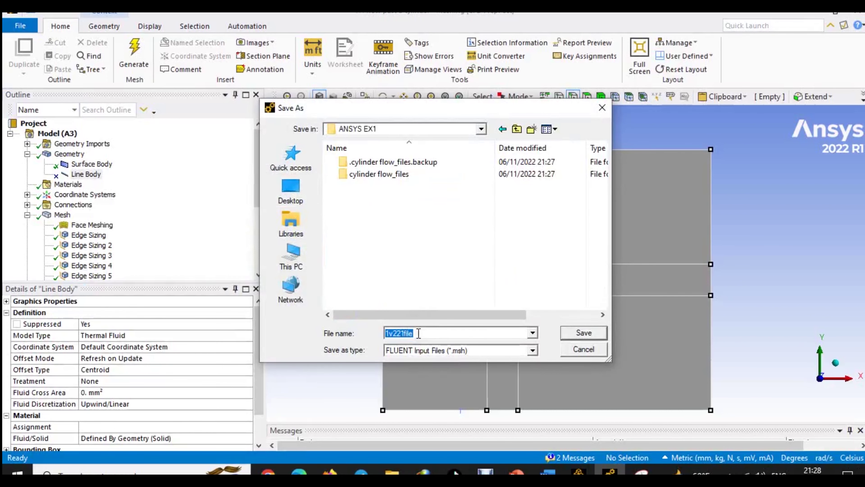
type("cylinder")
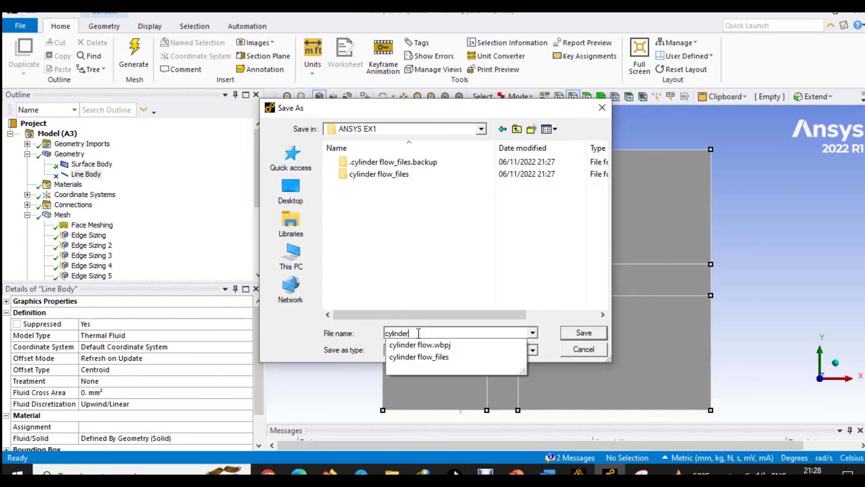
type(" flow mesh")
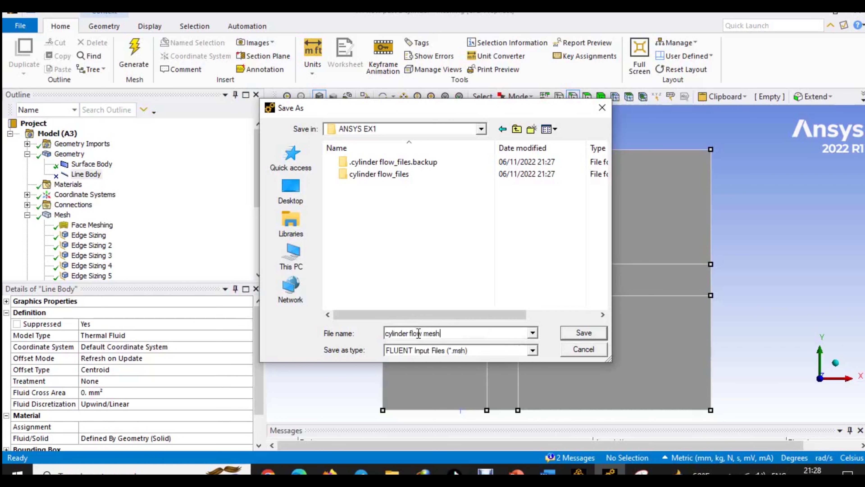
left_click(583, 333)
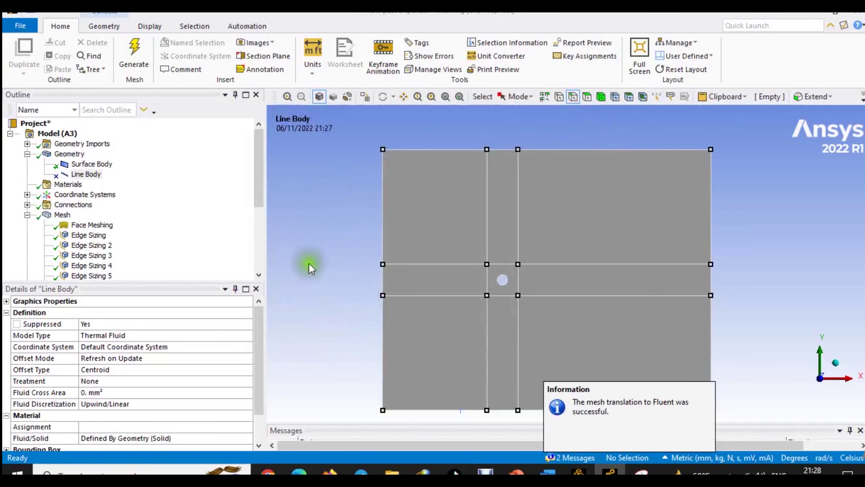
- Save the project as "cylinder flow" in the ANSYS EX1 folder, replacing the existing project file
left_click(18, 26)
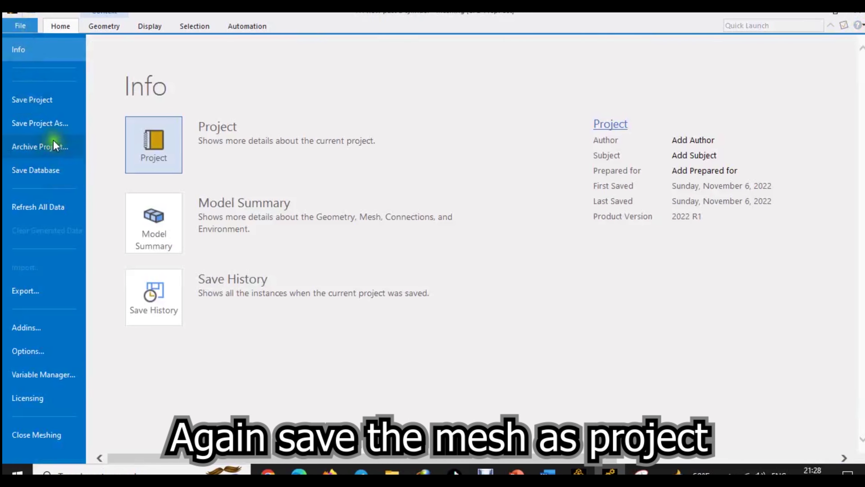
left_click(55, 128)
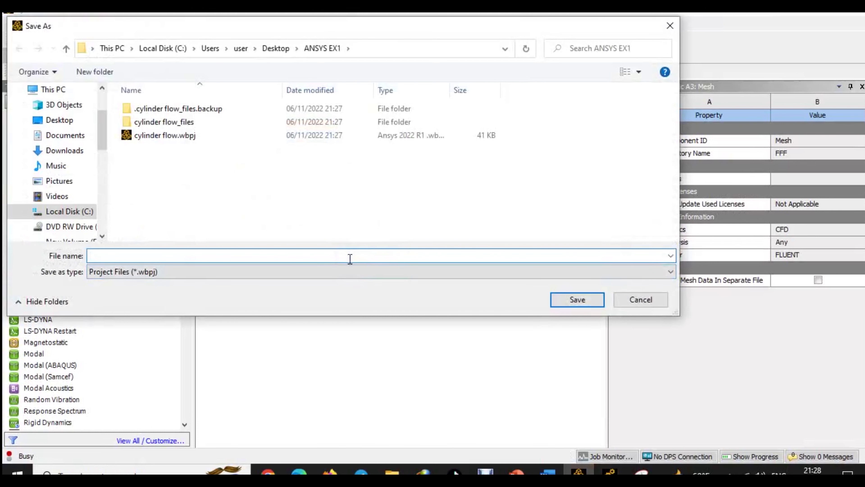
type("cylinder flow")
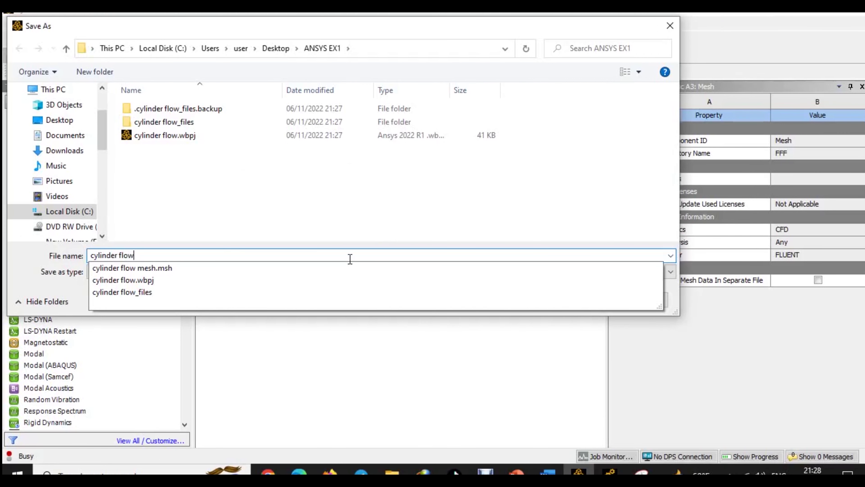
left_click(442, 173)
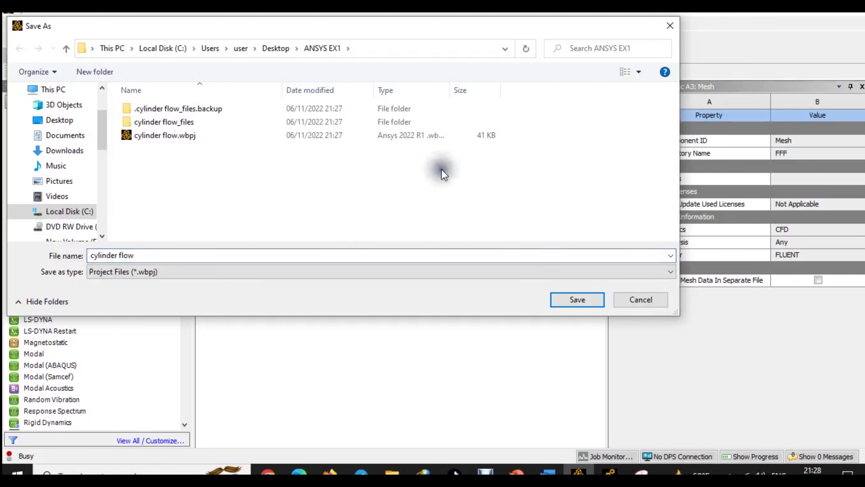
left_click(575, 300)
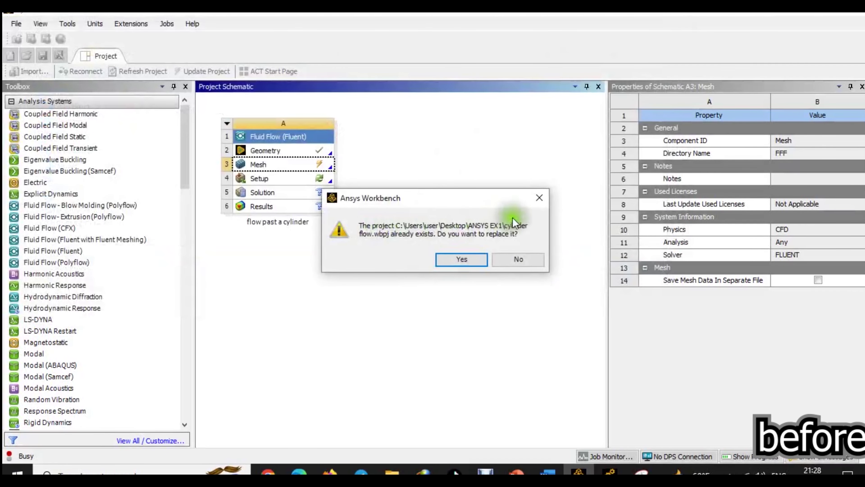
left_click(463, 259)
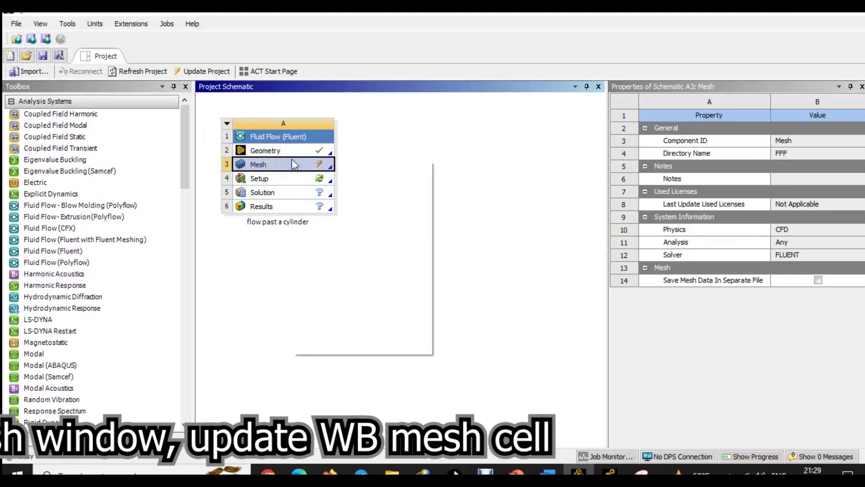
- Update the Mesh cell of the flow past a cylinder system in Workbench, and close the Meshing application
right_click(289, 170)
left_click(325, 232)
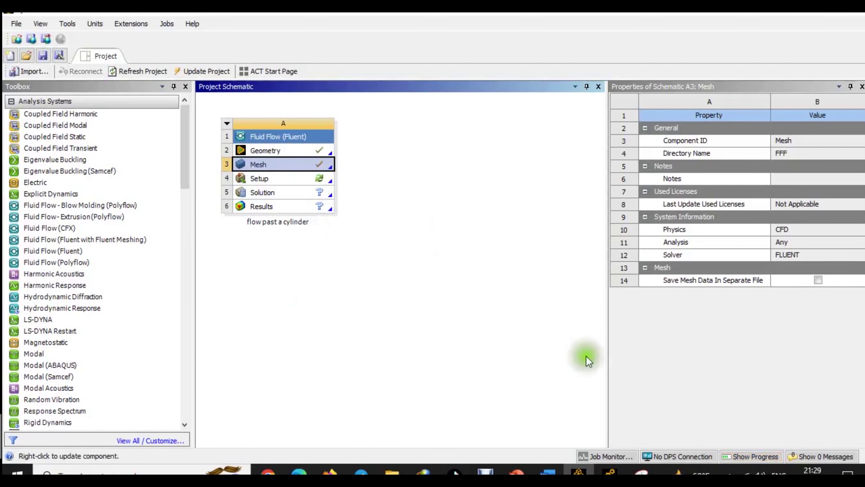
left_click(610, 472)
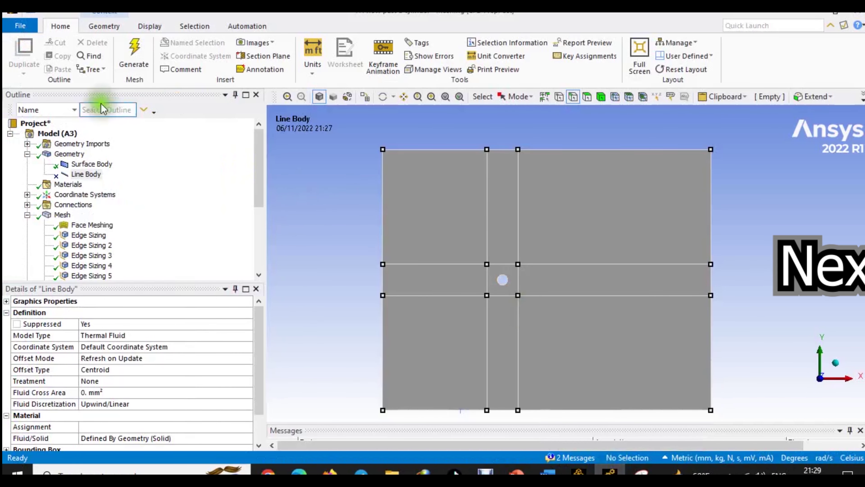
left_click(19, 24)
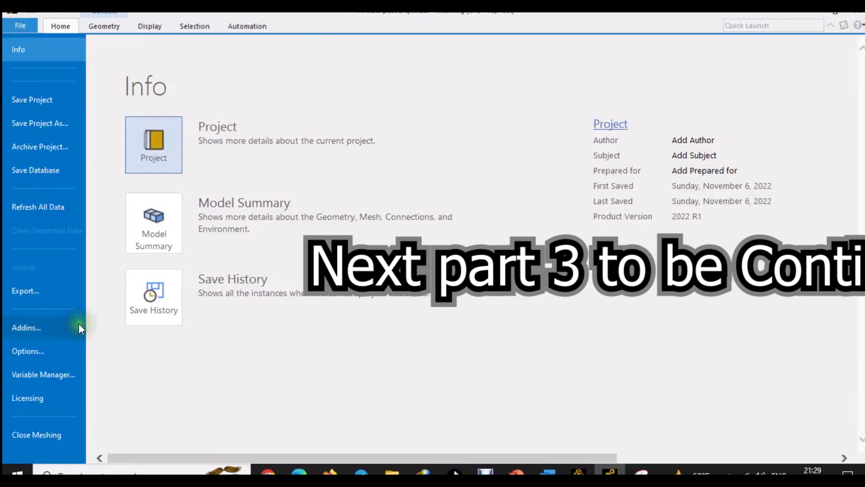
left_click(49, 435)
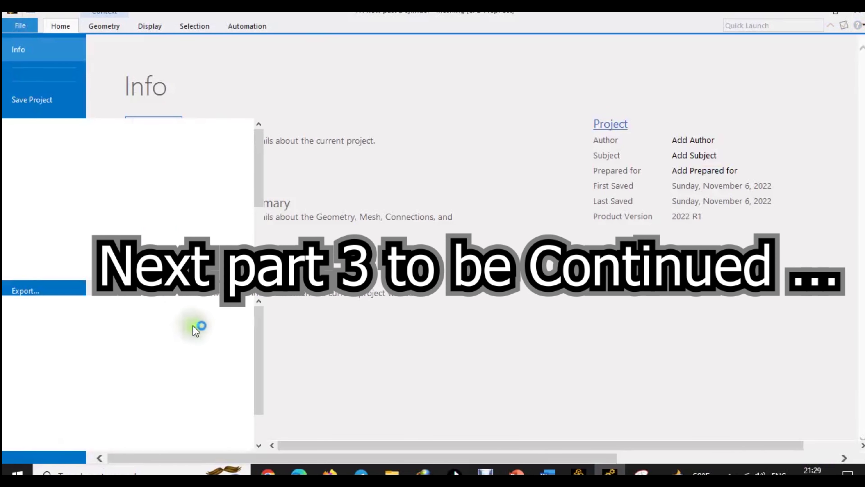